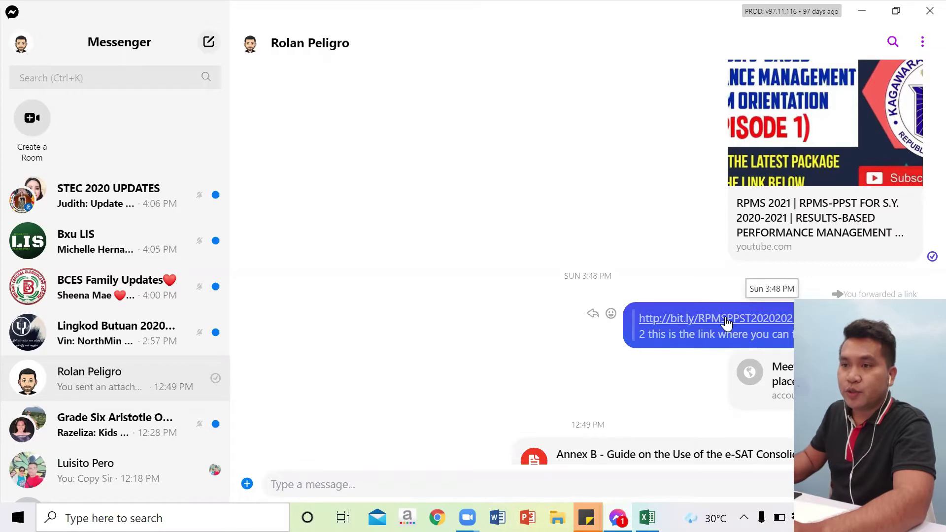
# Step: Open the bit.ly link to the 'RPMS-PPST in the time of COVID-19 (SY 2020-2021)' Drive folder
pyautogui.click(726, 321)
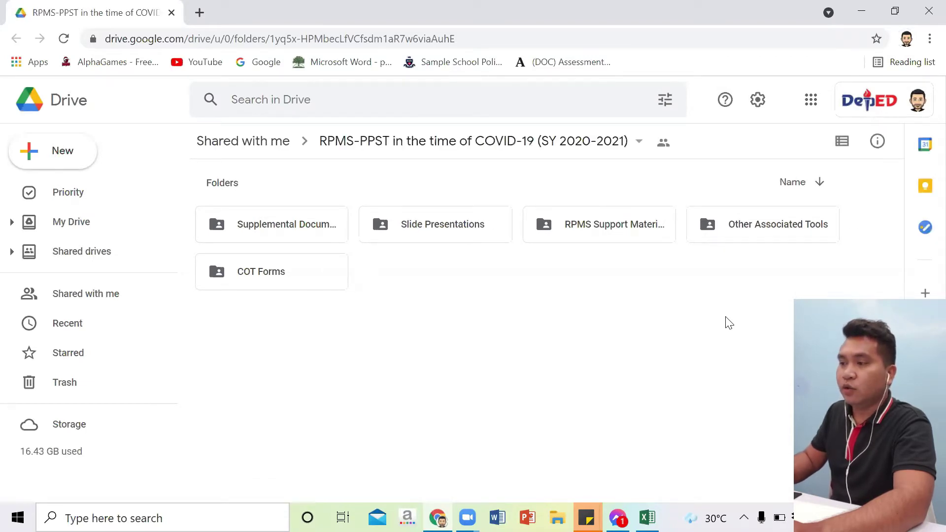
# Step: Open Other Associated Tools > e-IPCRF for SY 2020-2021 and compare its workbook and Annex A PDF
pyautogui.doubleClick(752, 233)
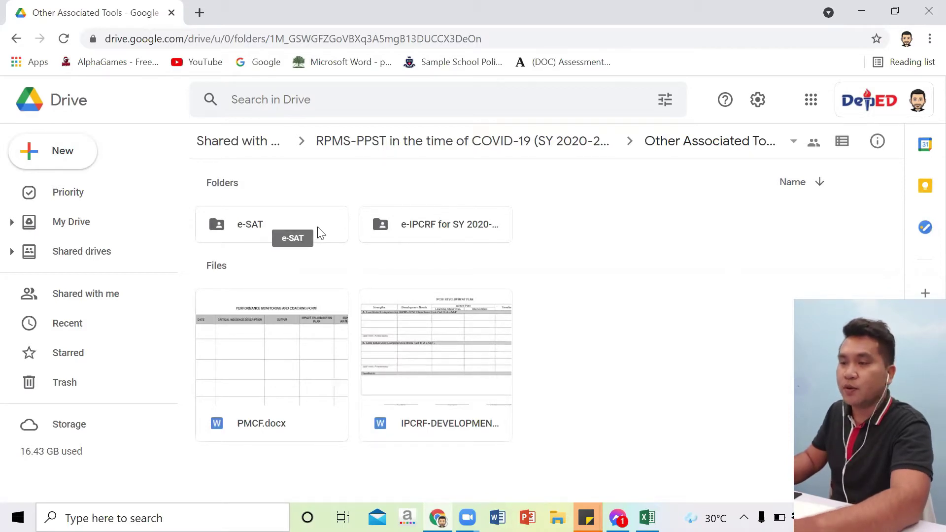
pyautogui.doubleClick(458, 227)
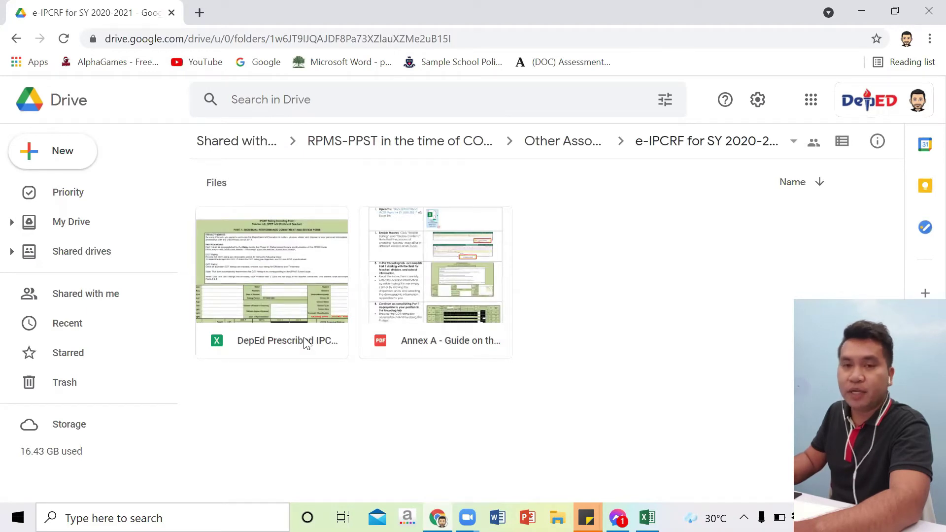
pyautogui.click(449, 345)
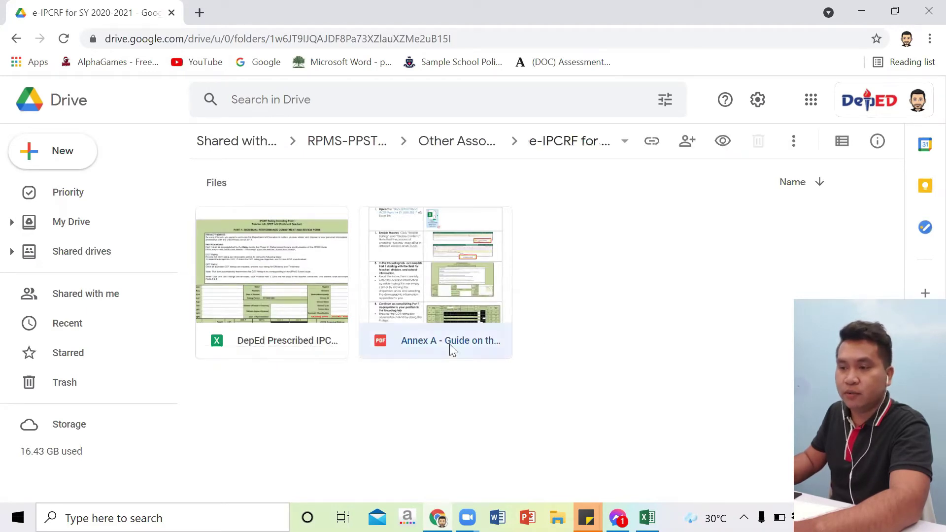
pyautogui.click(293, 340)
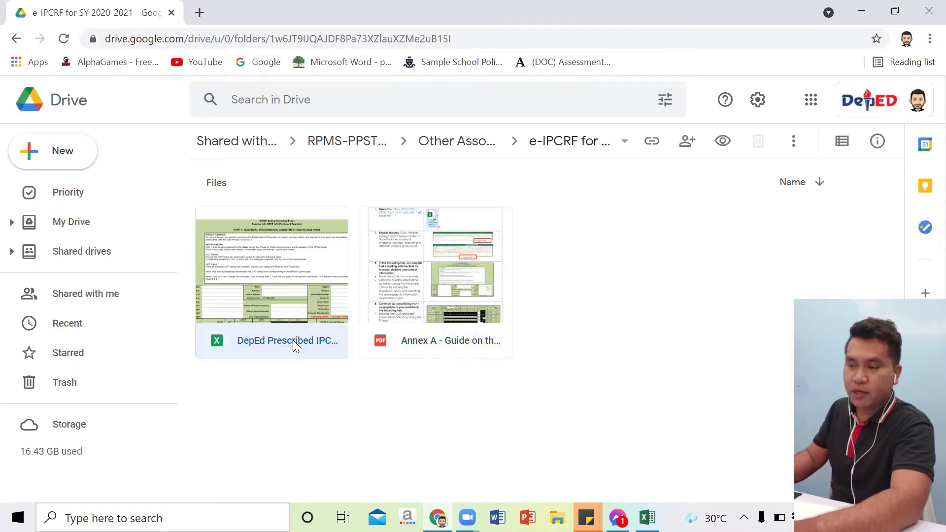
pyautogui.click(410, 341)
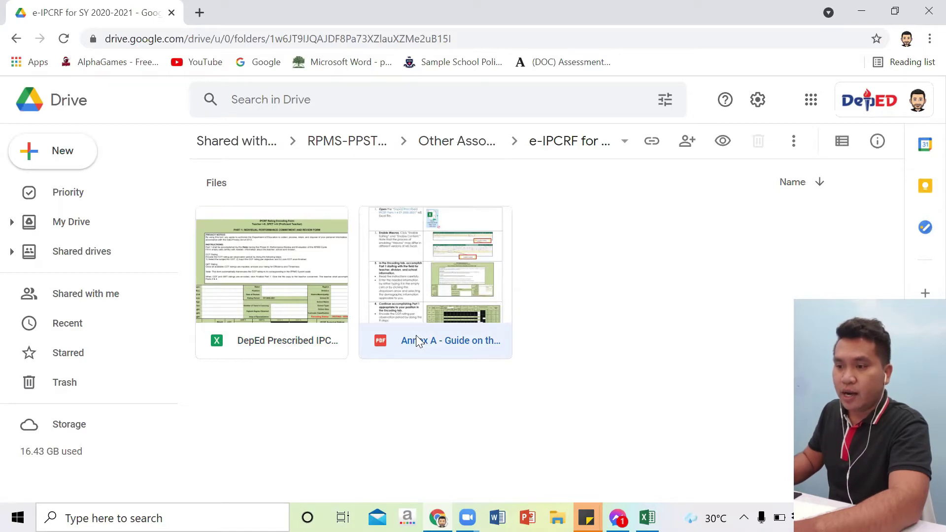
# Step: Download DepEd Prescribed IPCRF Parts 1-4 SY 2020-2021.xlsm and minimize the browser
pyautogui.click(279, 351)
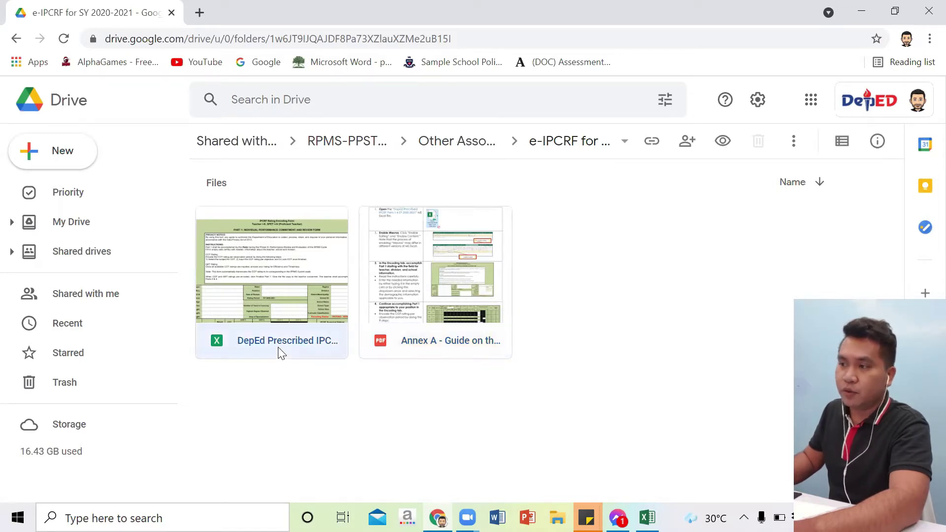
pyautogui.click(795, 144)
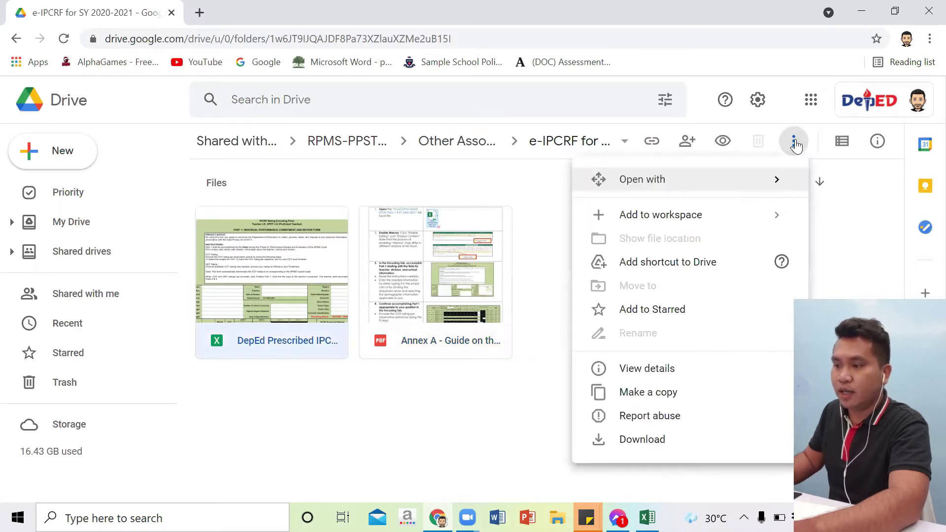
pyautogui.click(646, 440)
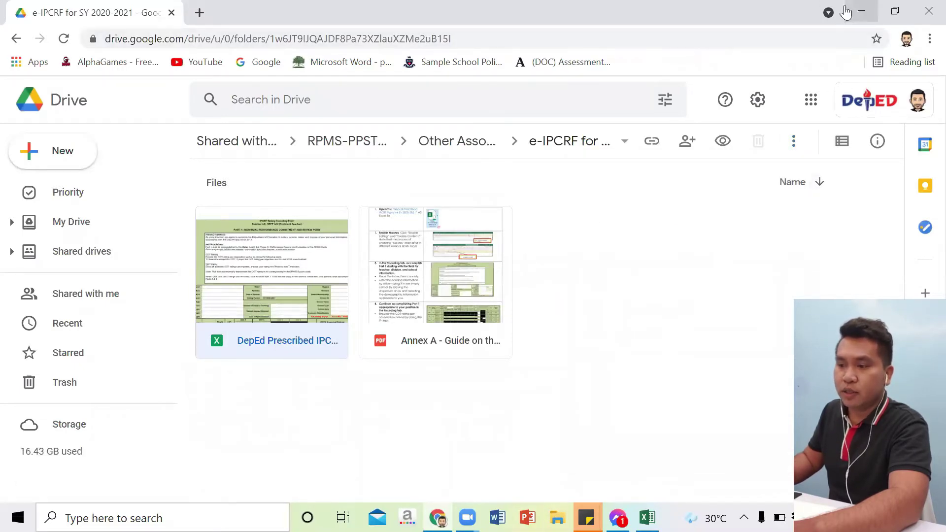
pyautogui.click(861, 11)
# Step: Open the Downloads folder in File Explorer and open the downloaded IPCRF workbook
pyautogui.click(862, 11)
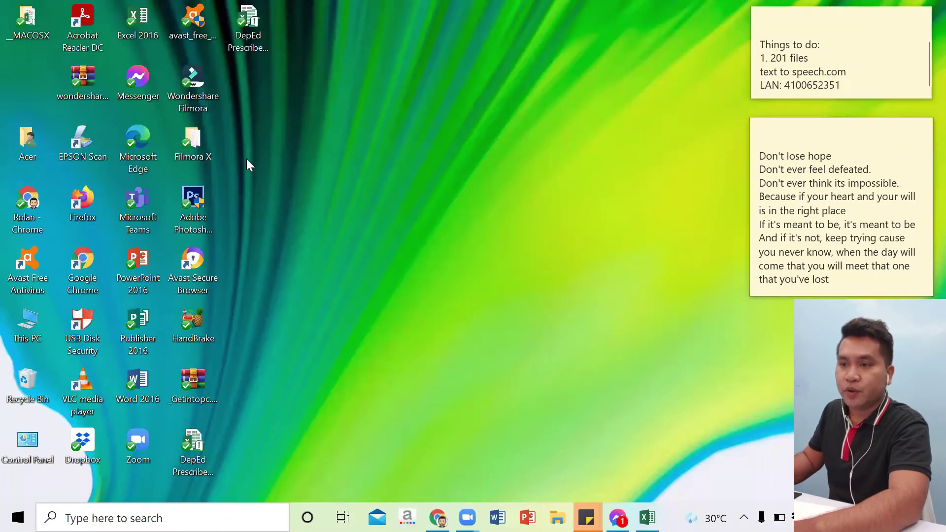
pyautogui.press('super+e')
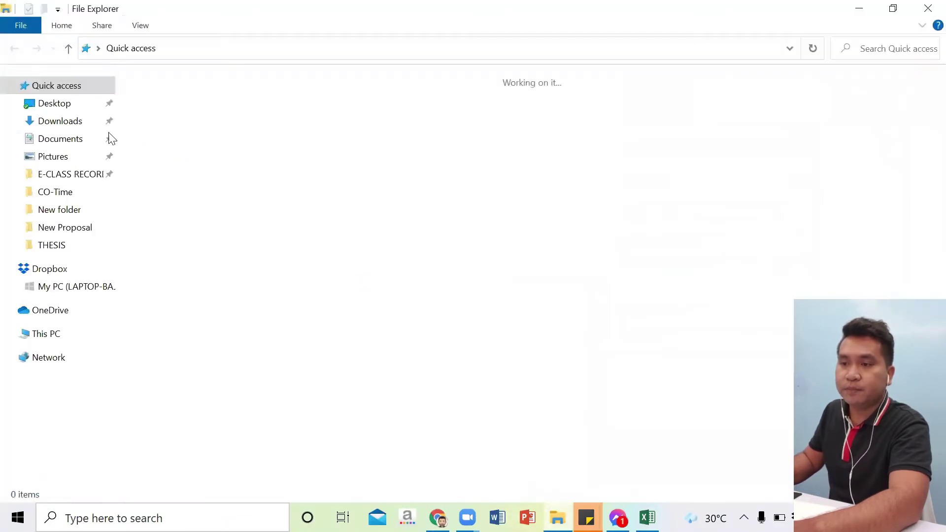
pyautogui.click(60, 122)
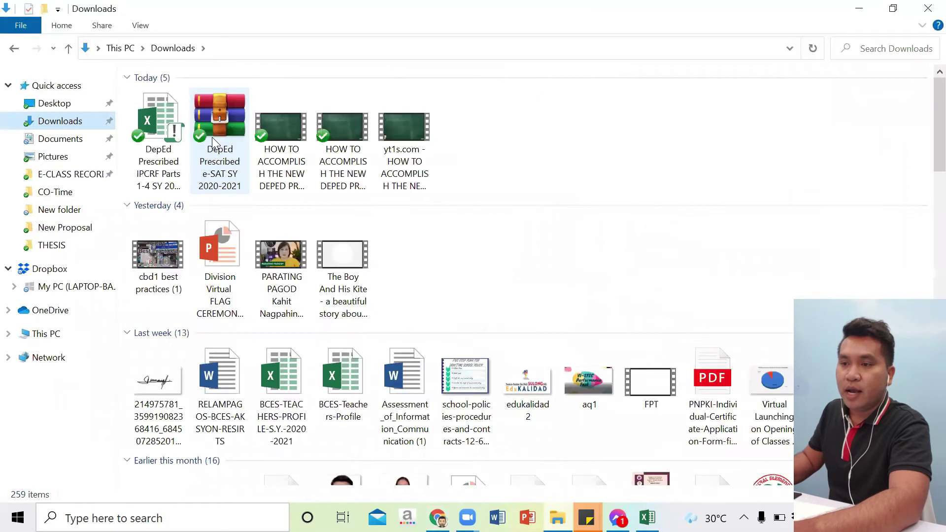
pyautogui.click(157, 130)
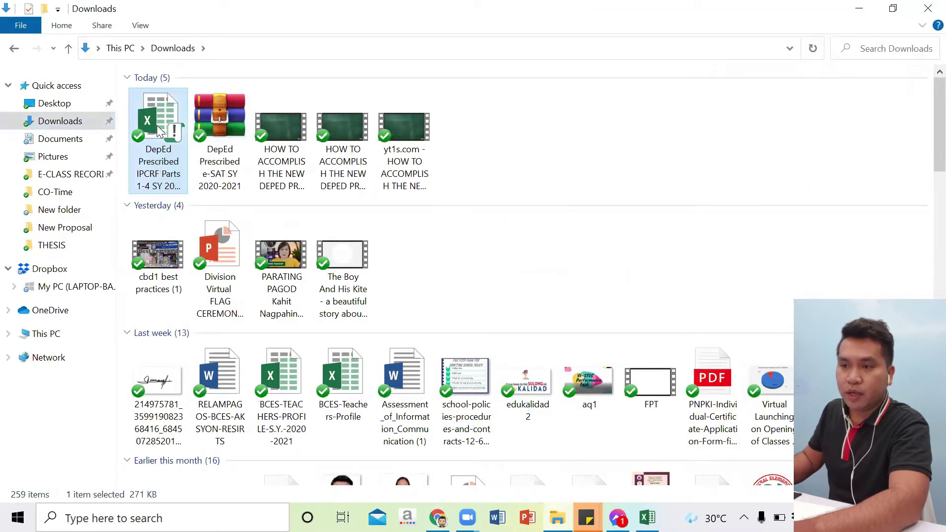
pyautogui.doubleClick(158, 128)
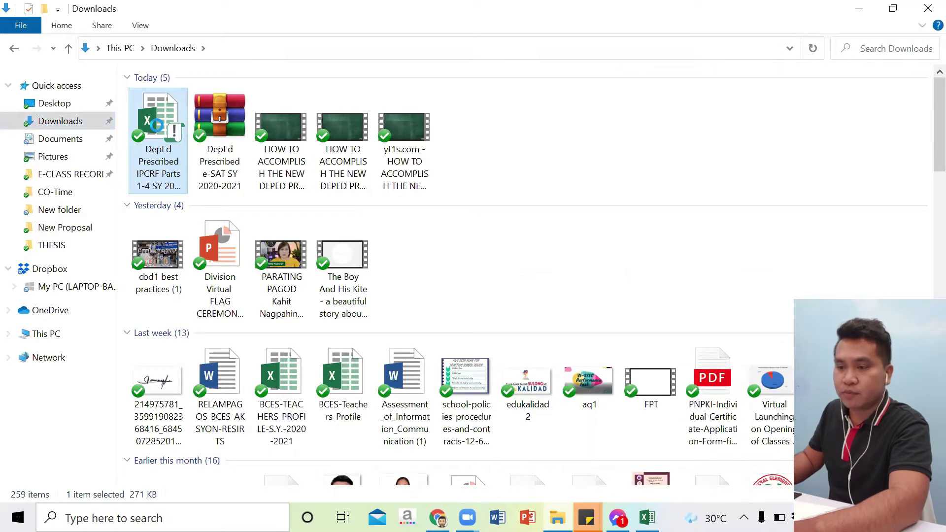
# Step: Cut the IPCRF .xlsm from Downloads and paste it onto the desktop
pyautogui.rightClick(157, 125)
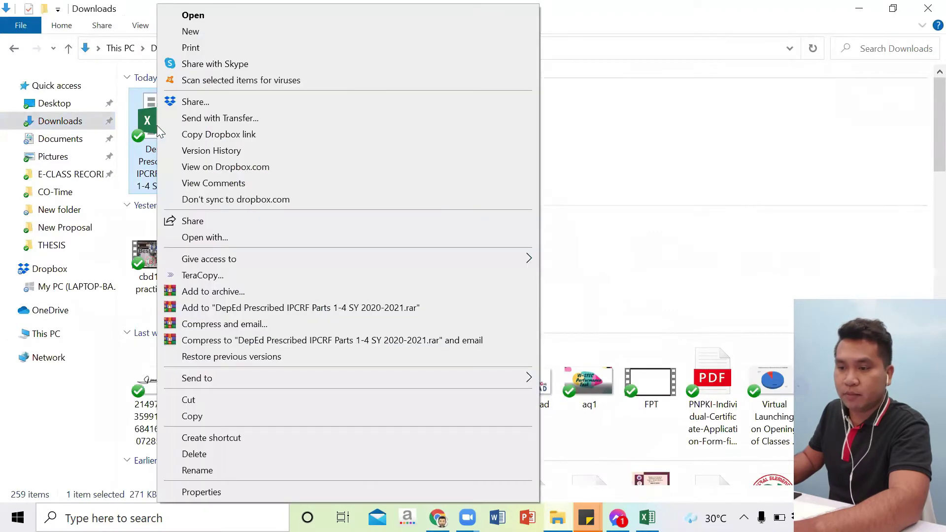
pyautogui.click(207, 405)
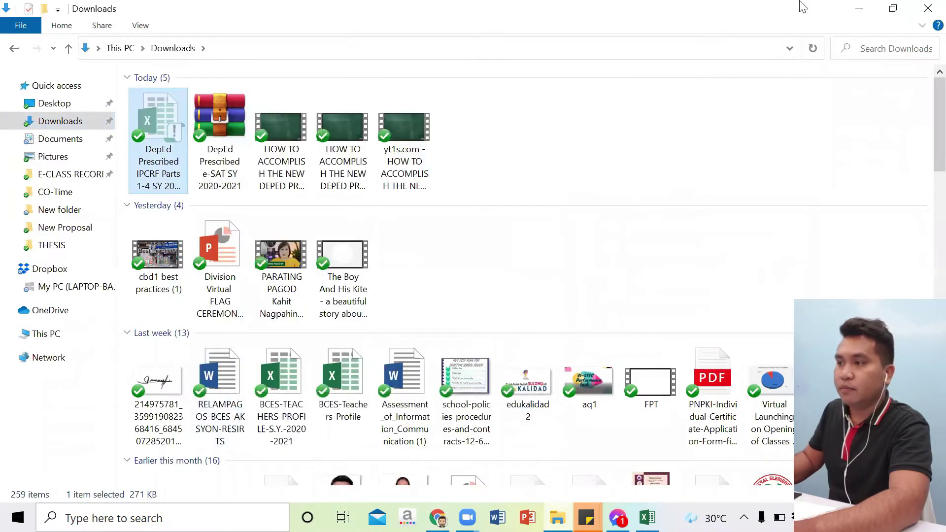
pyautogui.click(858, 9)
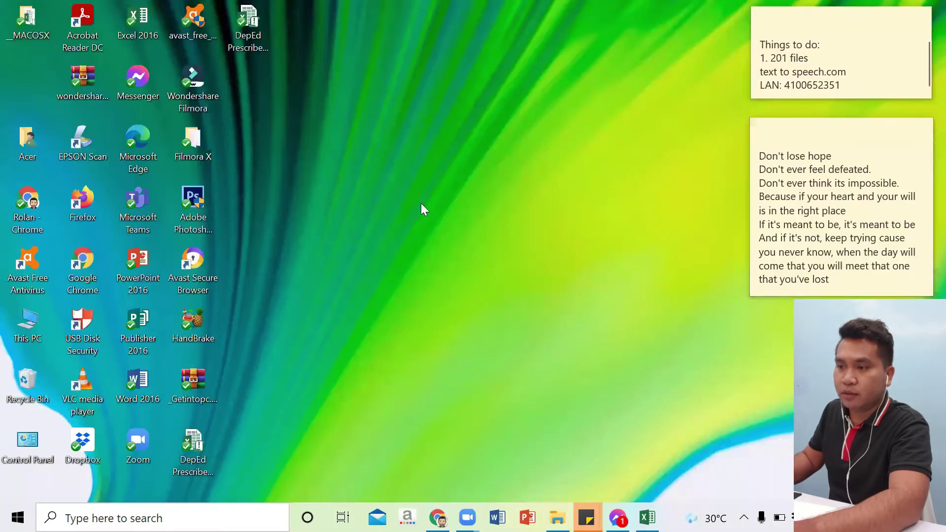
pyautogui.rightClick(396, 169)
pyautogui.click(436, 231)
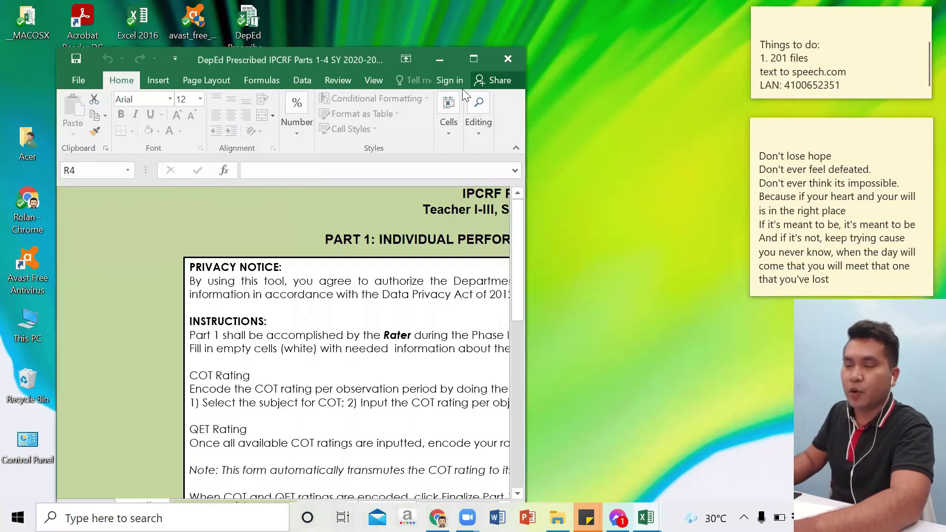
# Step: Maximize Excel and view the Encoding and PART 1 through PART 4 sheets, ending on Encoding
pyautogui.press('super+Up')
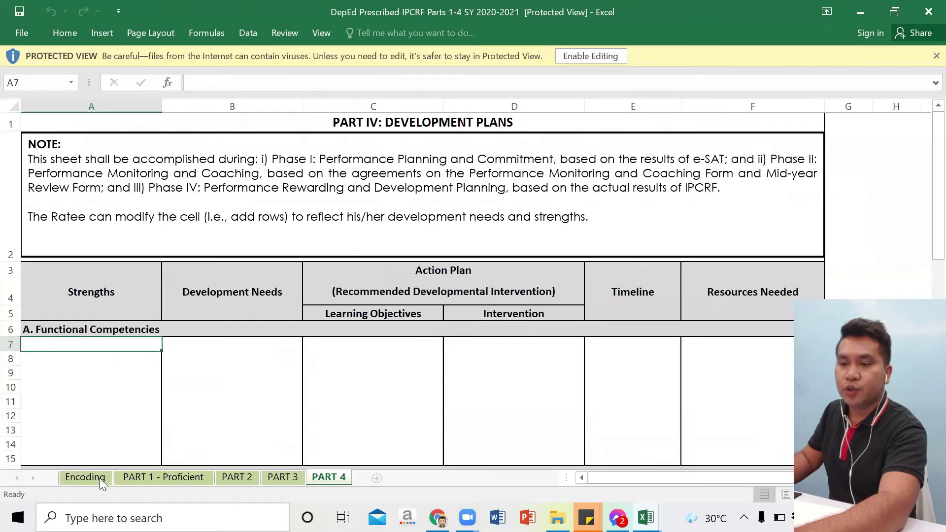
pyautogui.click(98, 476)
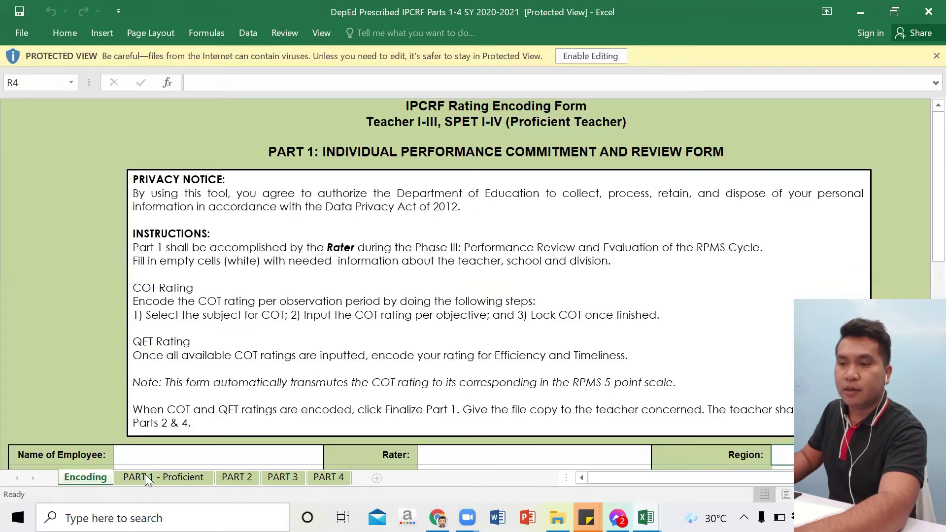
pyautogui.click(146, 478)
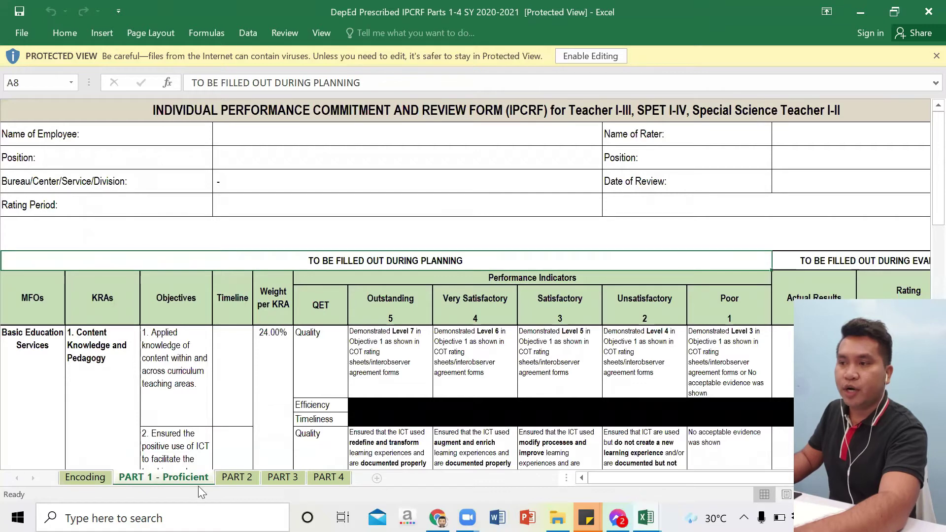
pyautogui.click(238, 476)
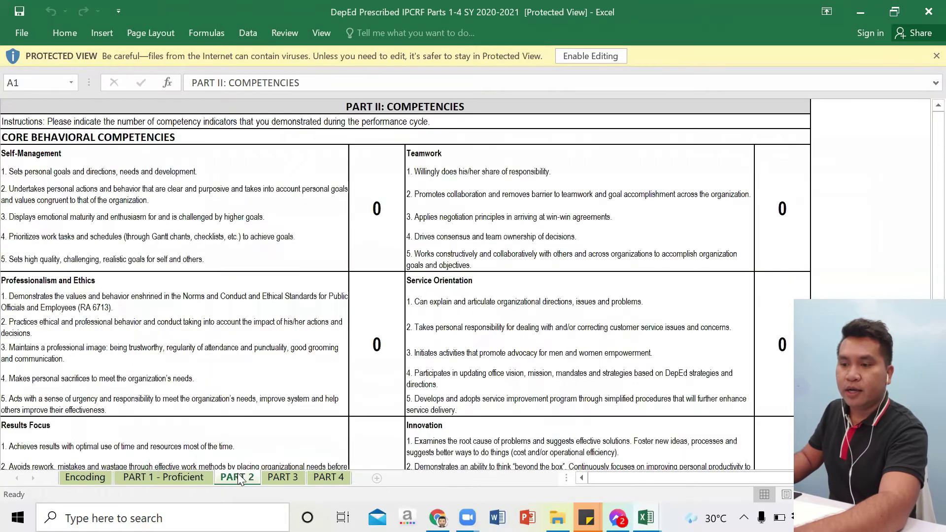
pyautogui.click(288, 478)
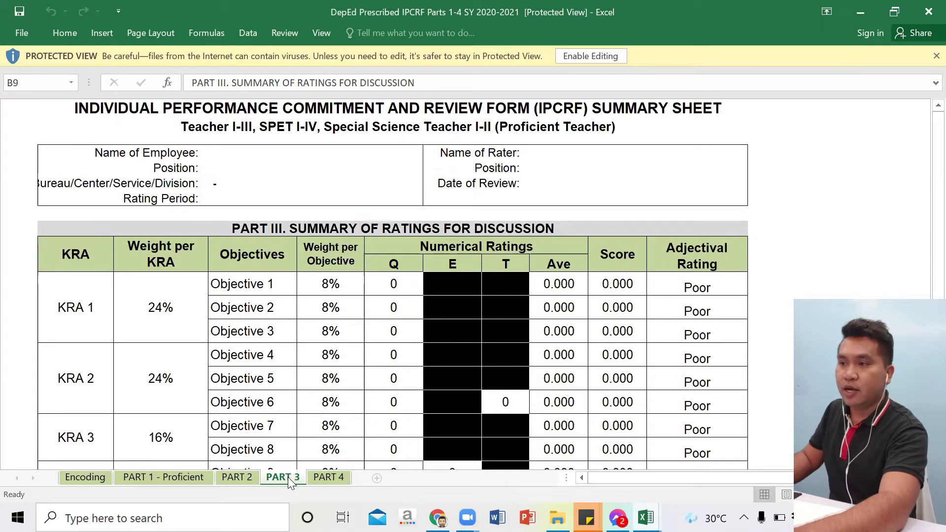
pyautogui.click(326, 479)
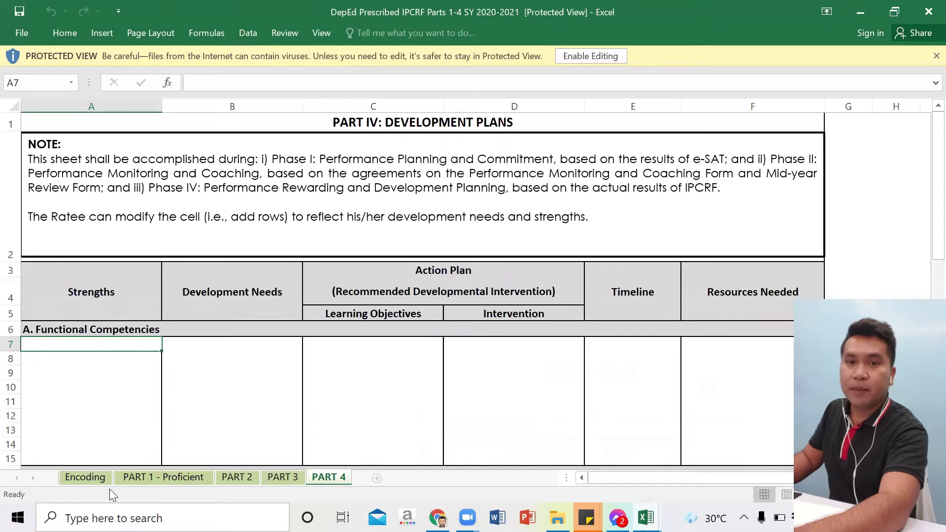
pyautogui.click(90, 476)
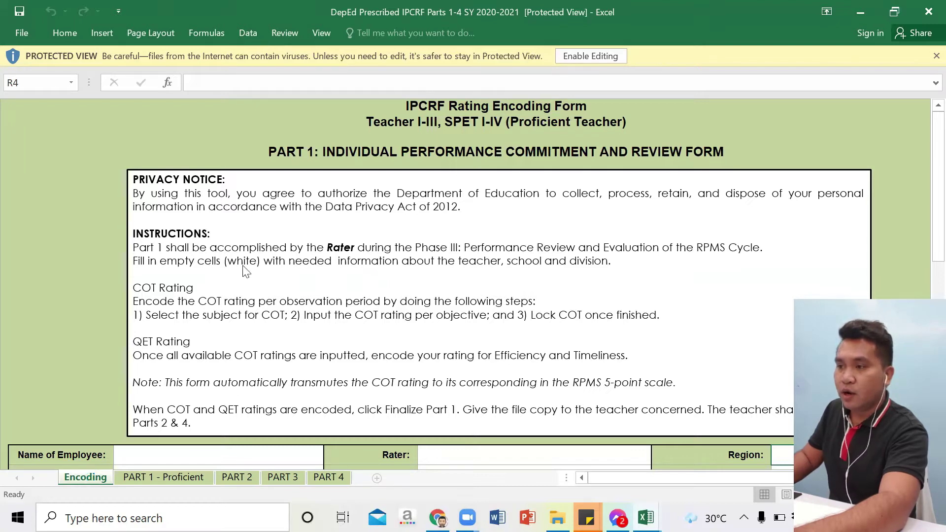
# Step: Enable editing from the yellow Protected View bar on the Encoding sheet
pyautogui.click(602, 55)
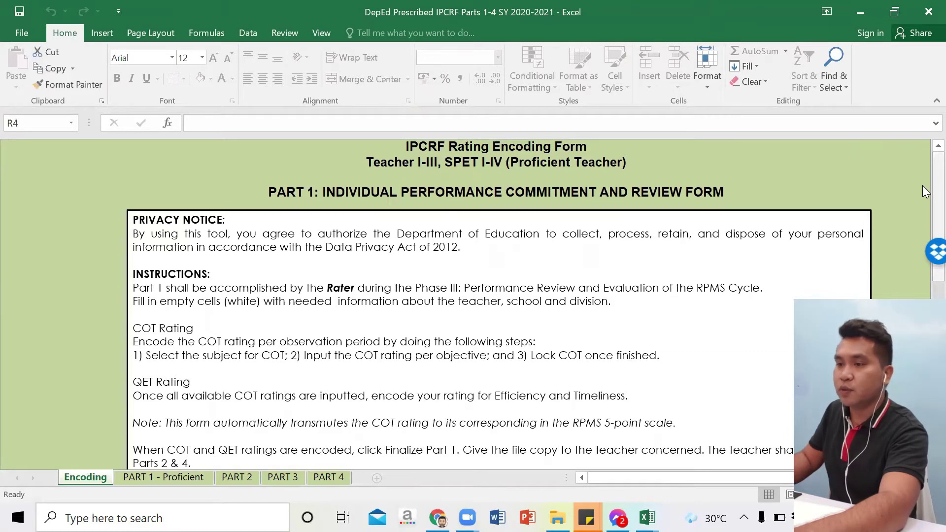
pyautogui.scroll(-1, 922, 185)
pyautogui.moveTo(924, 174); pyautogui.dragTo(922, 170)
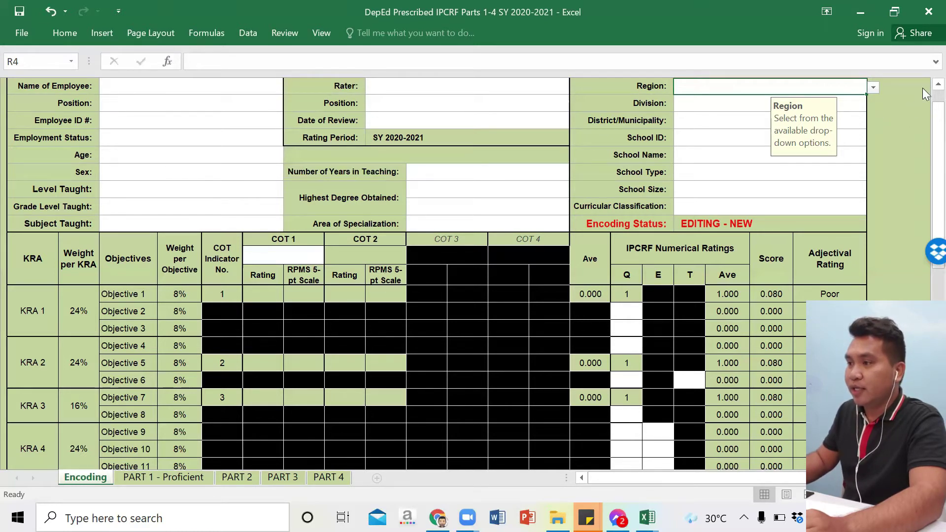
pyautogui.scroll(5, 924, 100)
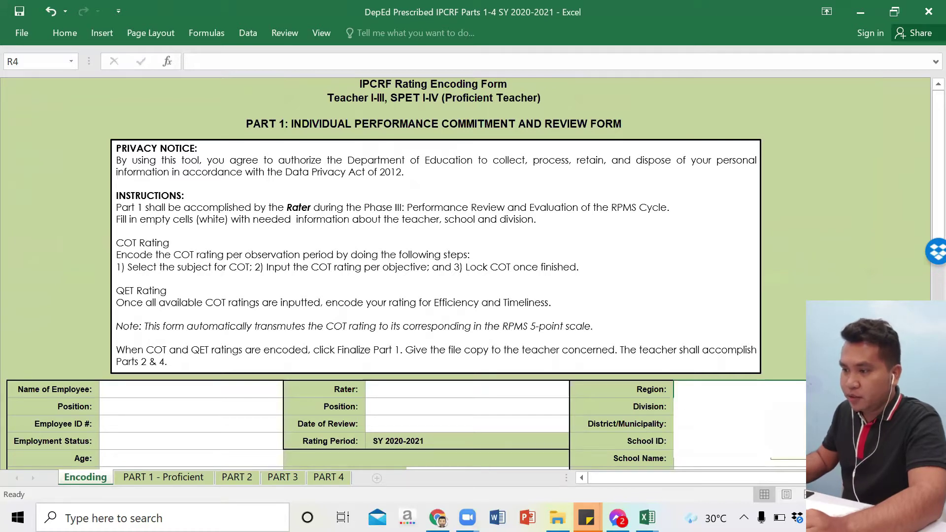
# Step: Set the region to XIII - CARAGA Region and the division to Butuan
pyautogui.hotkey('alt', 'Down')
pyautogui.press('Down')
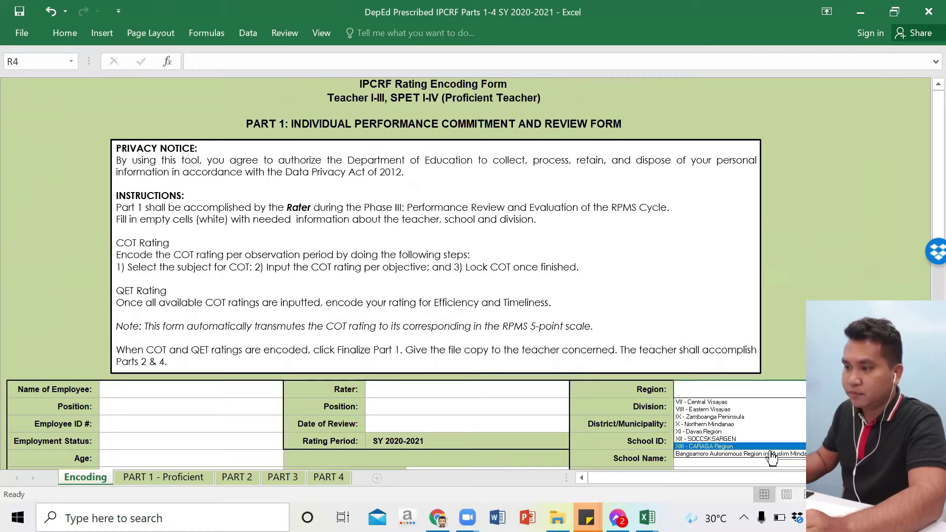
pyautogui.press('Escape')
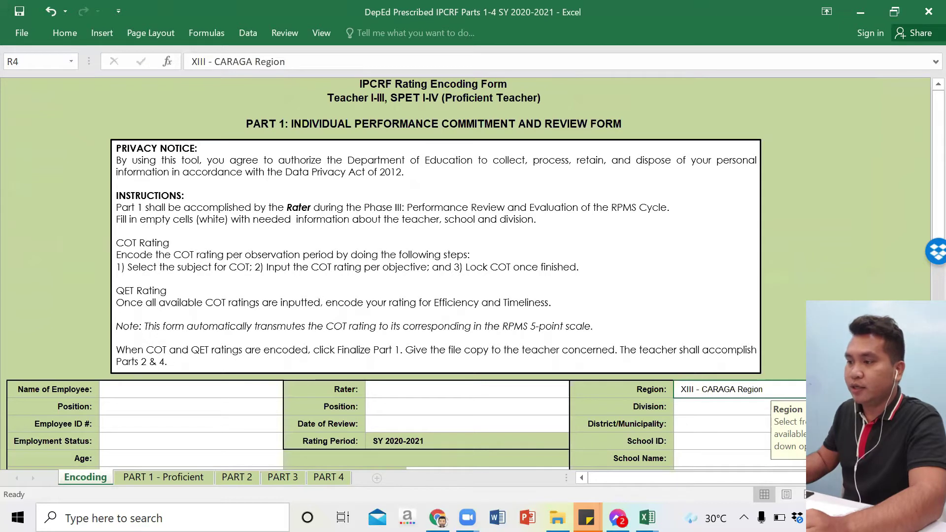
pyautogui.click(746, 412)
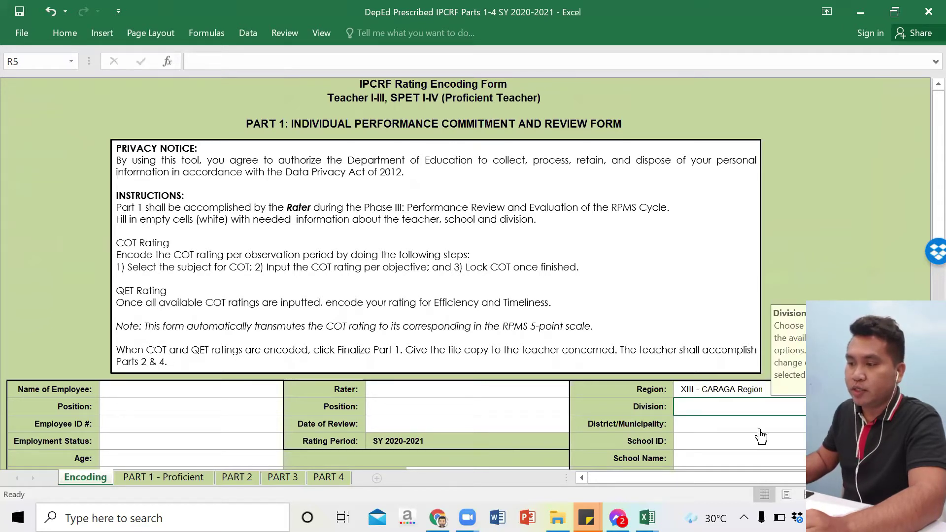
pyautogui.hotkey('alt', 'Down')
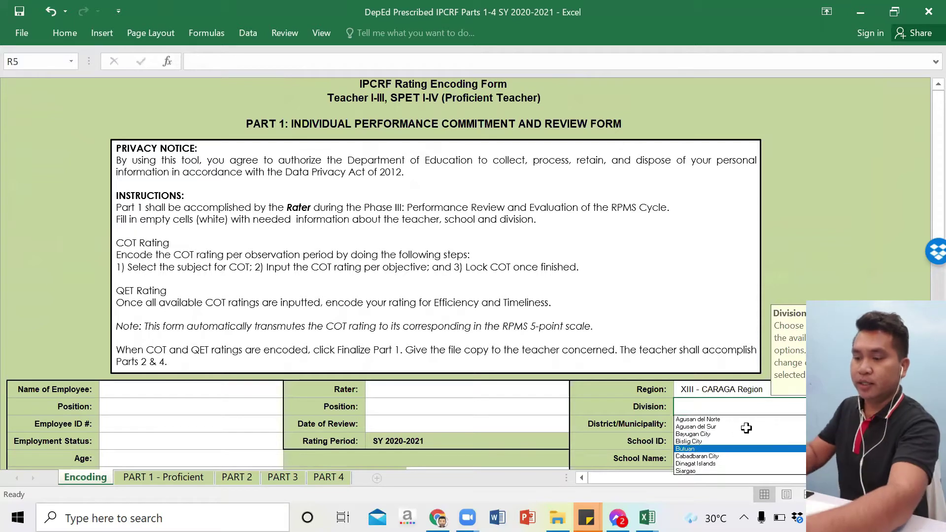
pyautogui.click(730, 449)
pyautogui.click(747, 426)
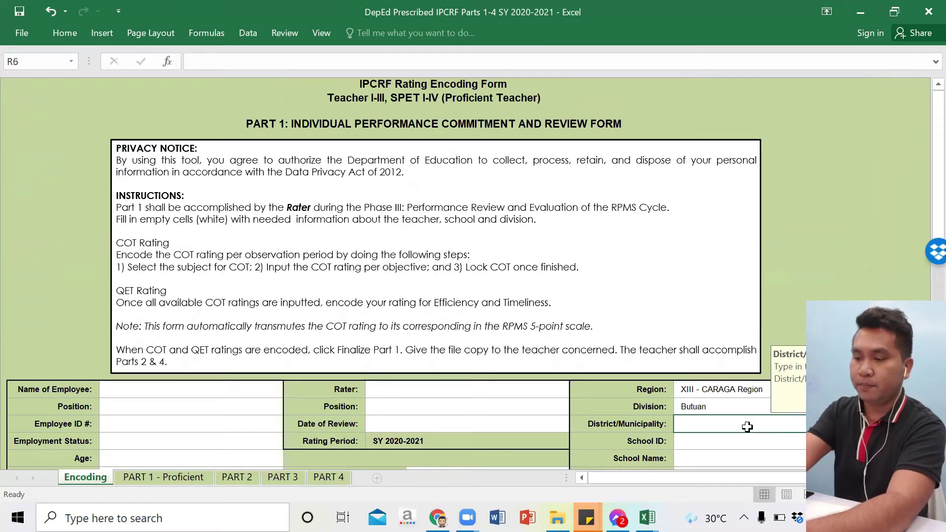
# Step: Enter Butuan City, school ID 132023 and school name Butuan Central Elementary School
pyautogui.write('Butuan ')
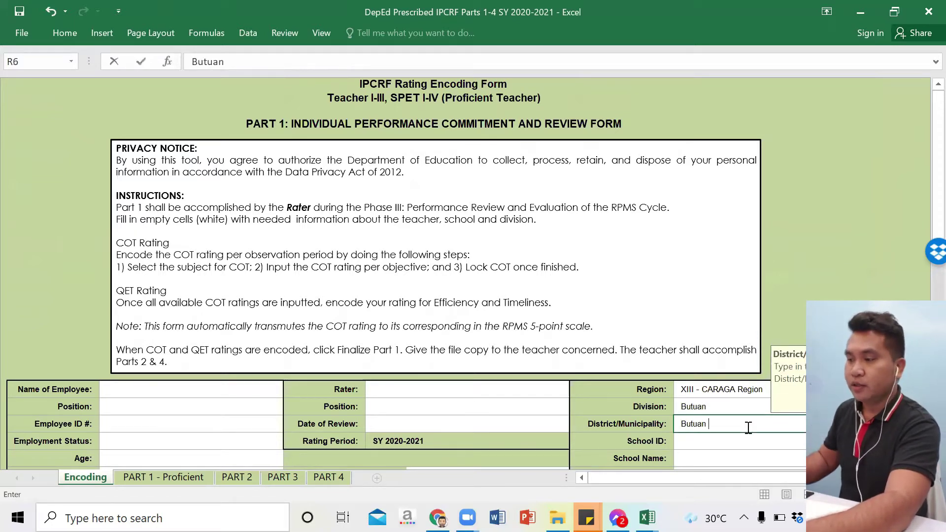
pyautogui.write('City')
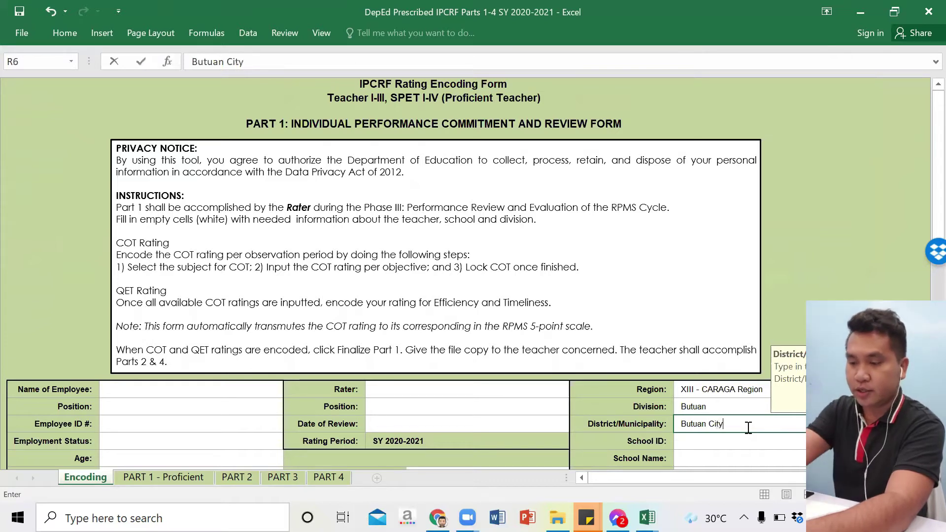
pyautogui.click(747, 441)
pyautogui.write('13')
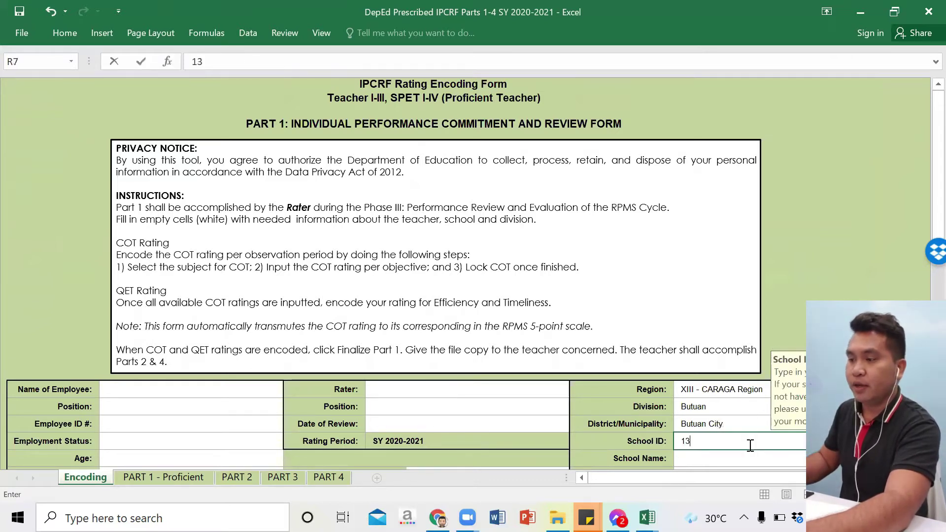
pyautogui.write('2023')
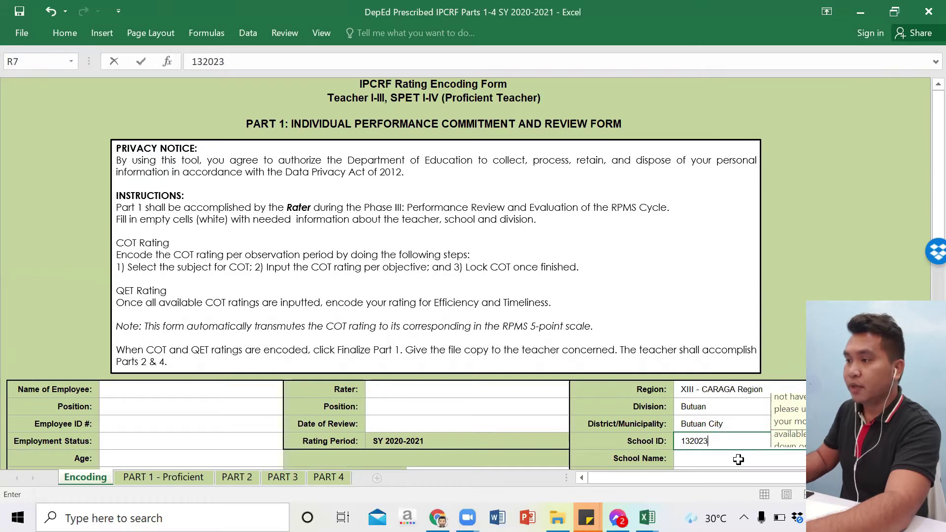
pyautogui.doubleClick(738, 459)
pyautogui.write('Butuan ')
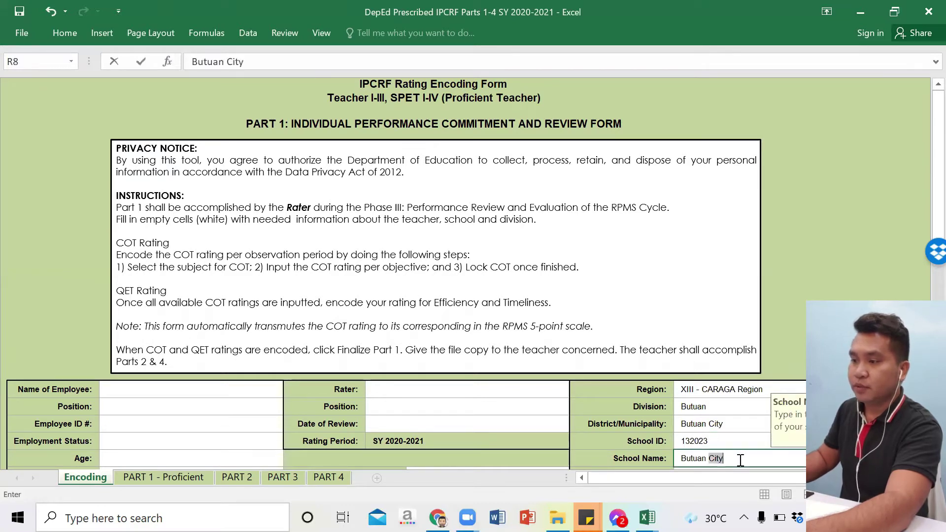
pyautogui.write('Central E')
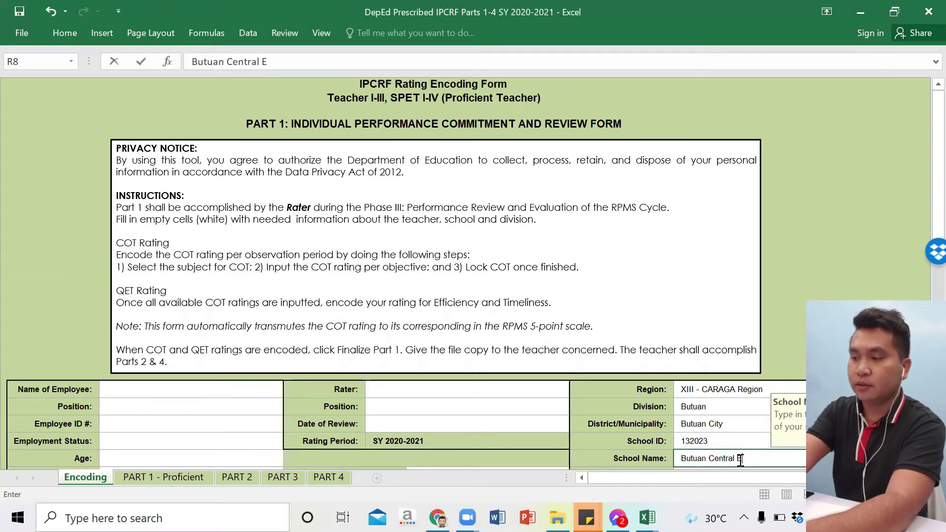
pyautogui.write('lementary ')
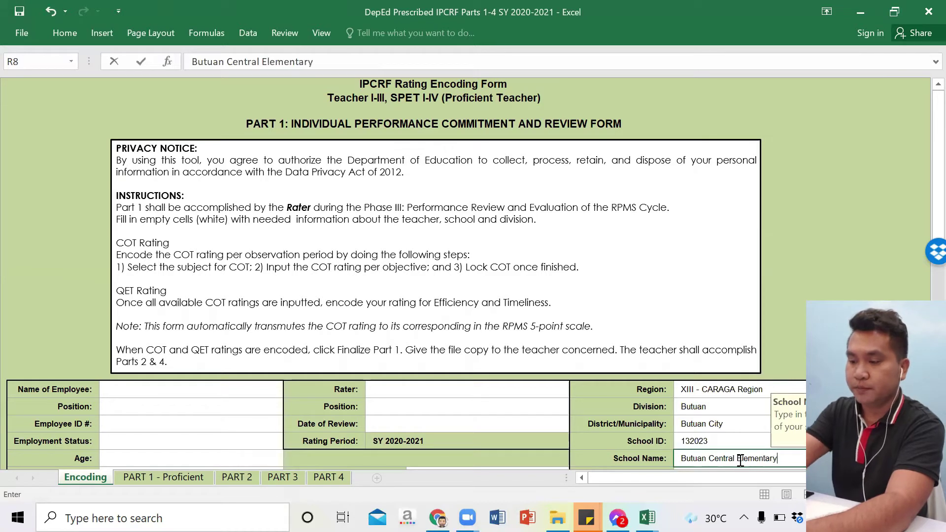
pyautogui.write('School')
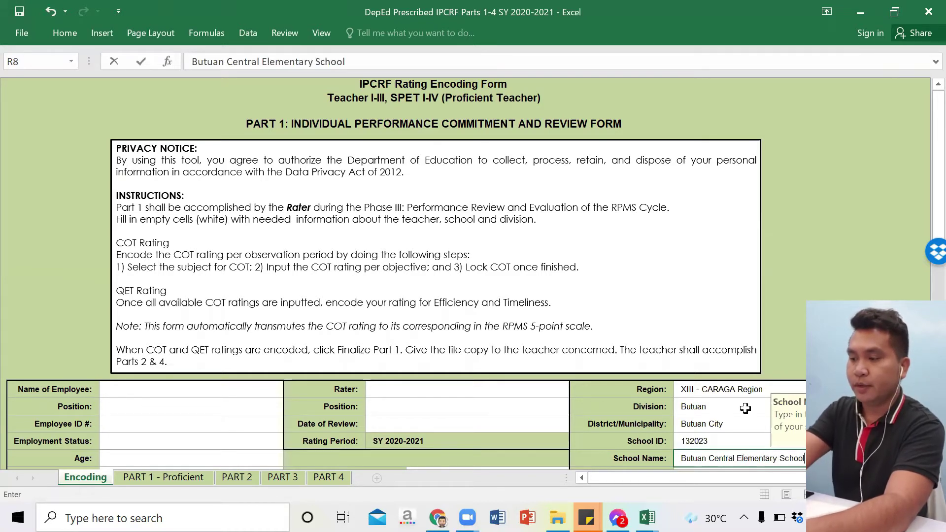
pyautogui.moveTo(936, 209); pyautogui.dragTo(921, 228)
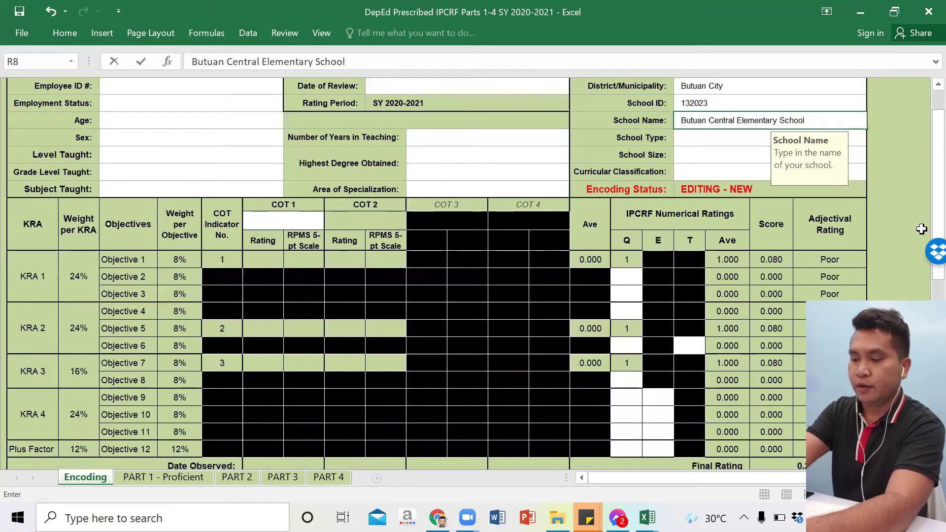
pyautogui.press('Return')
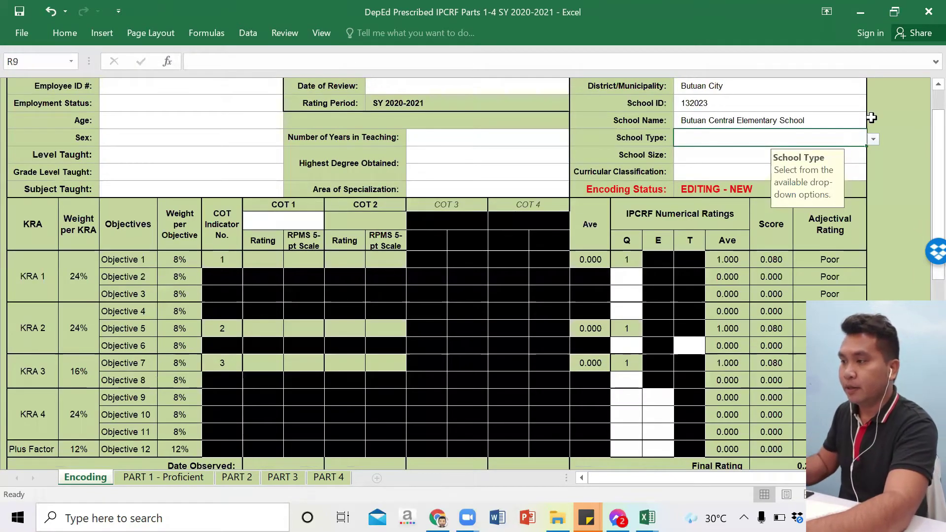
# Step: Set school type Urban, size Very Large and classification Kinder to Grade 6
pyautogui.click(872, 140)
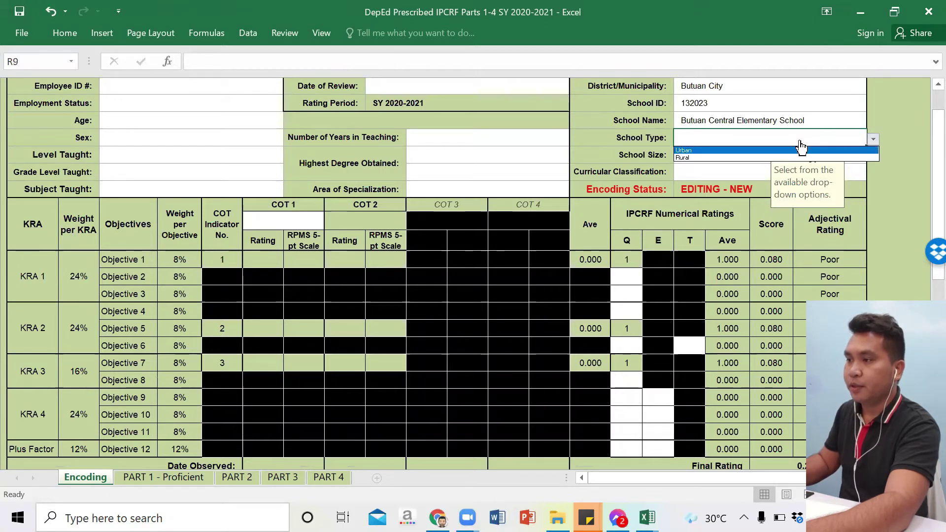
pyautogui.click(799, 149)
pyautogui.press('Return')
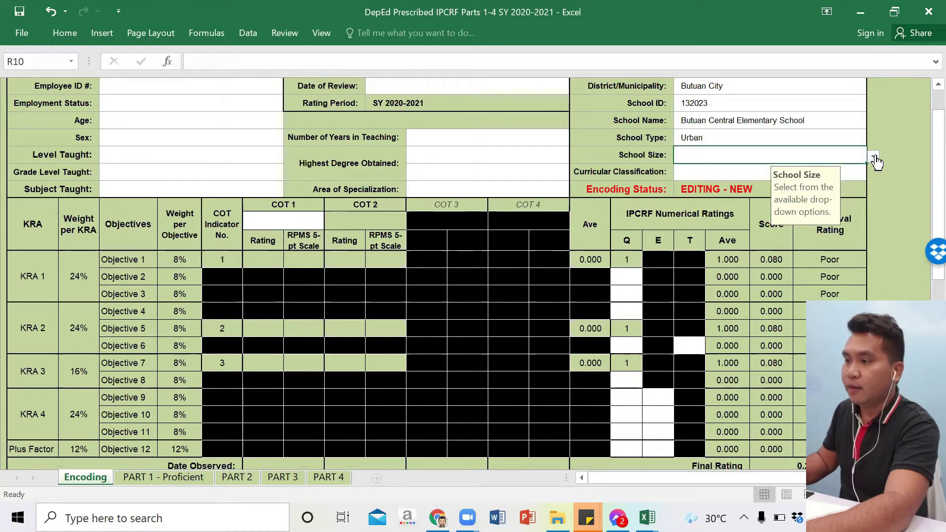
pyautogui.click(875, 157)
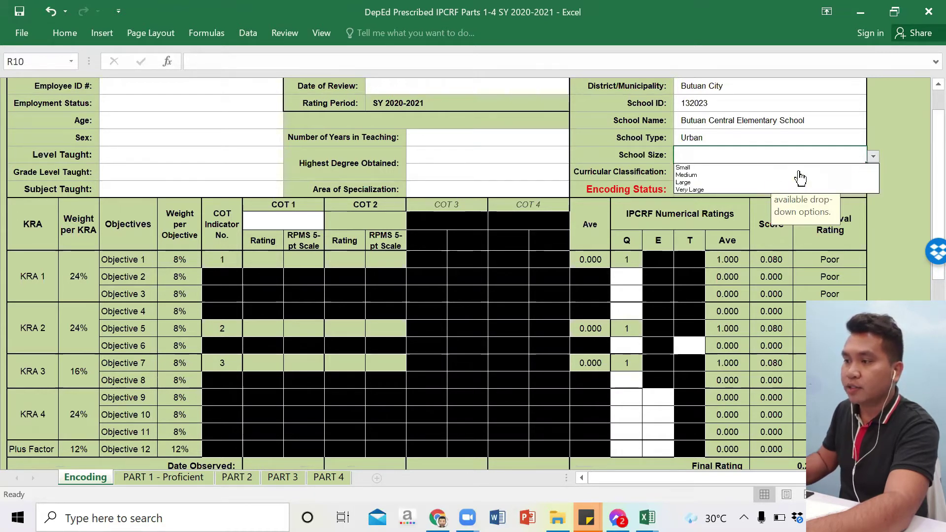
pyautogui.click(717, 189)
pyautogui.click(717, 175)
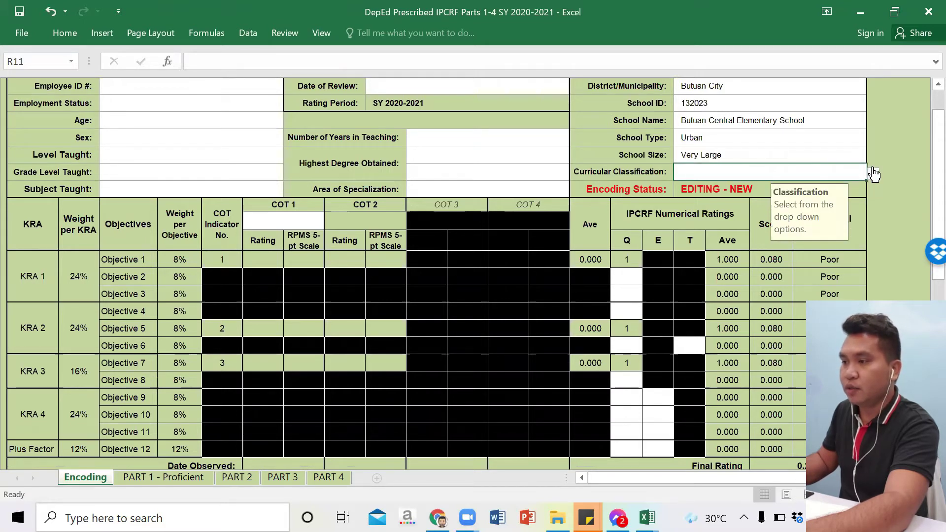
pyautogui.click(873, 174)
pyautogui.click(700, 192)
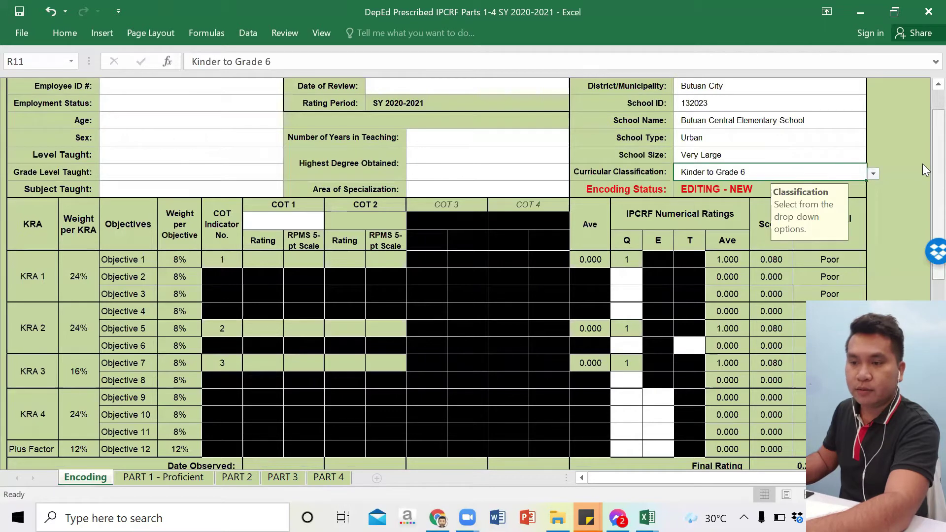
pyautogui.moveTo(924, 170); pyautogui.dragTo(925, 99)
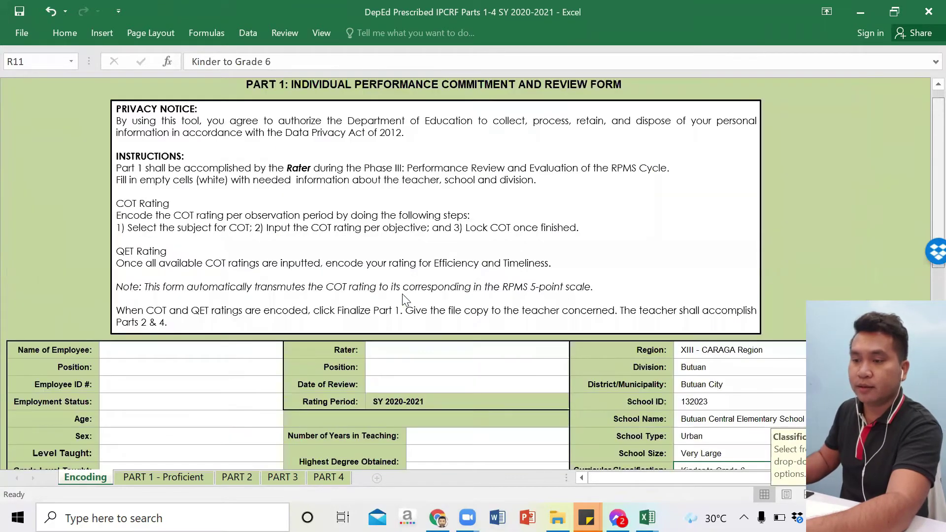
# Step: Enter the employee's full name, position Teacher II, and the employee ID number
pyautogui.click(245, 349)
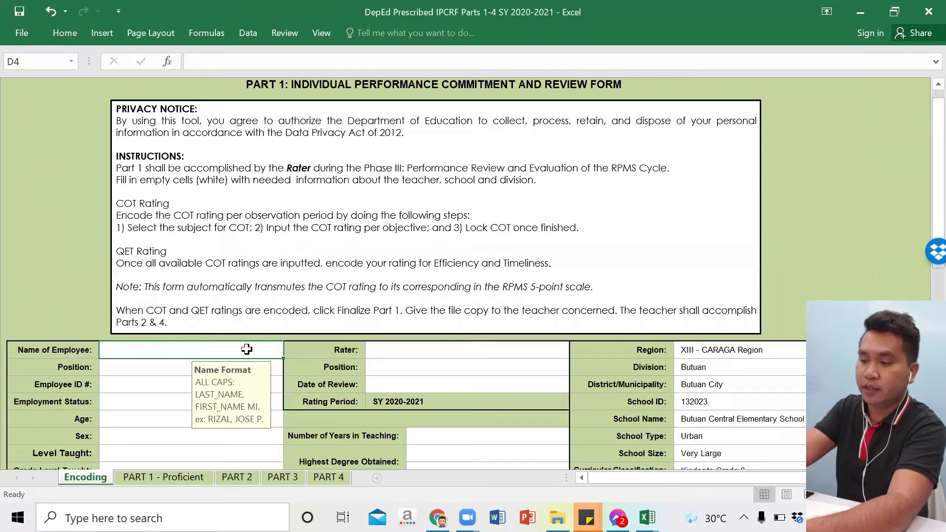
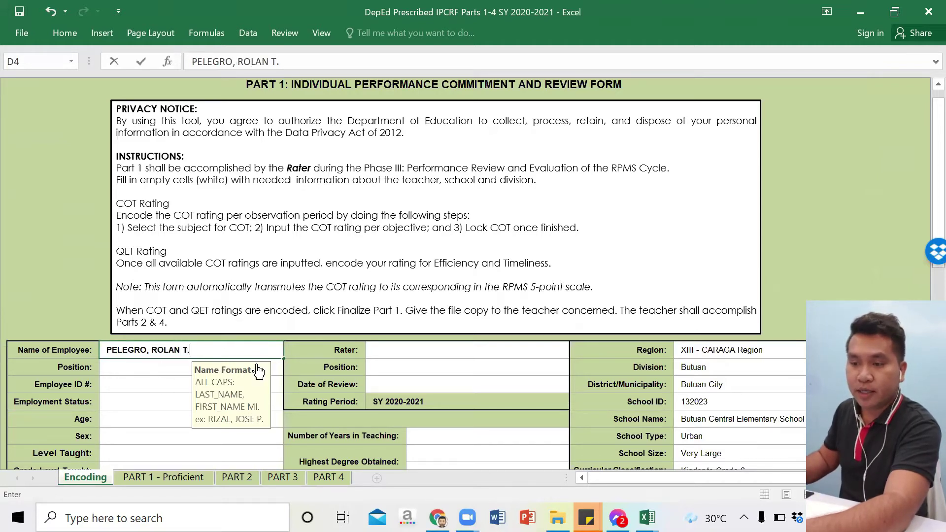
pyautogui.press('Return')
pyautogui.click(290, 370)
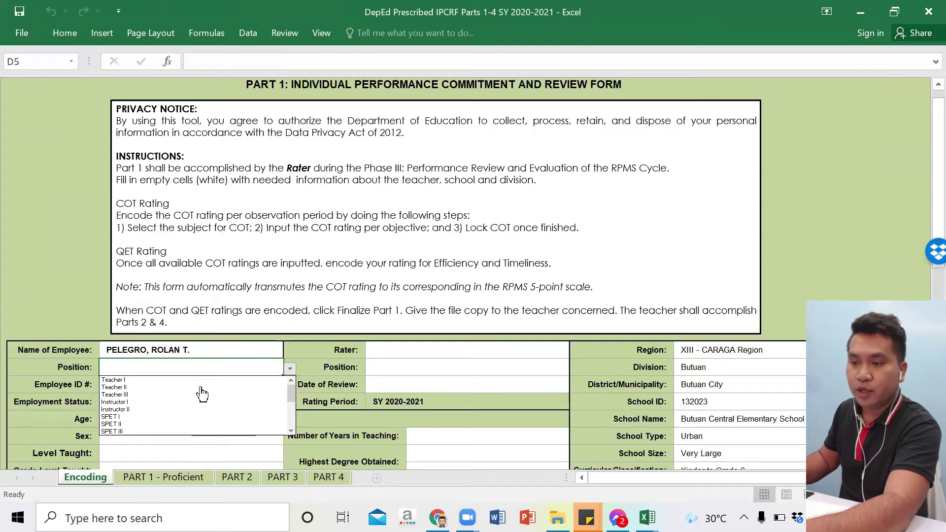
pyautogui.click(152, 388)
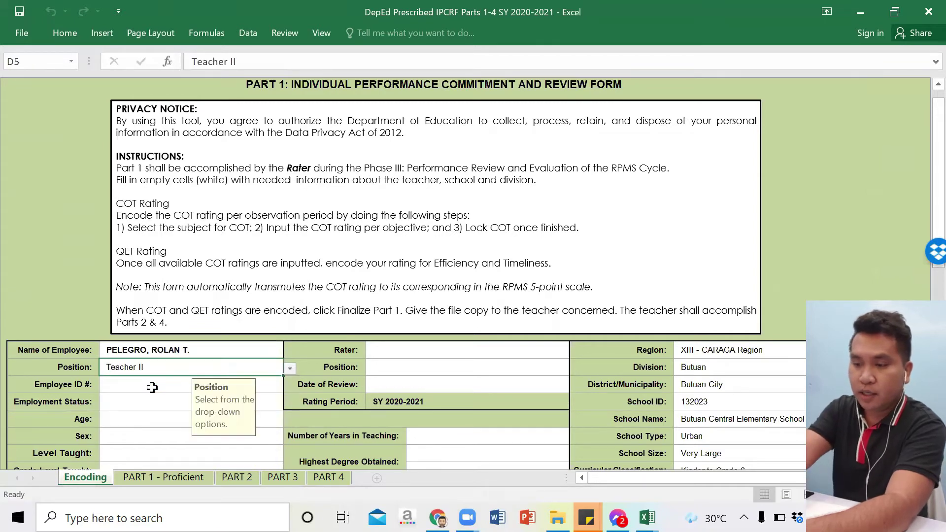
pyautogui.click(151, 388)
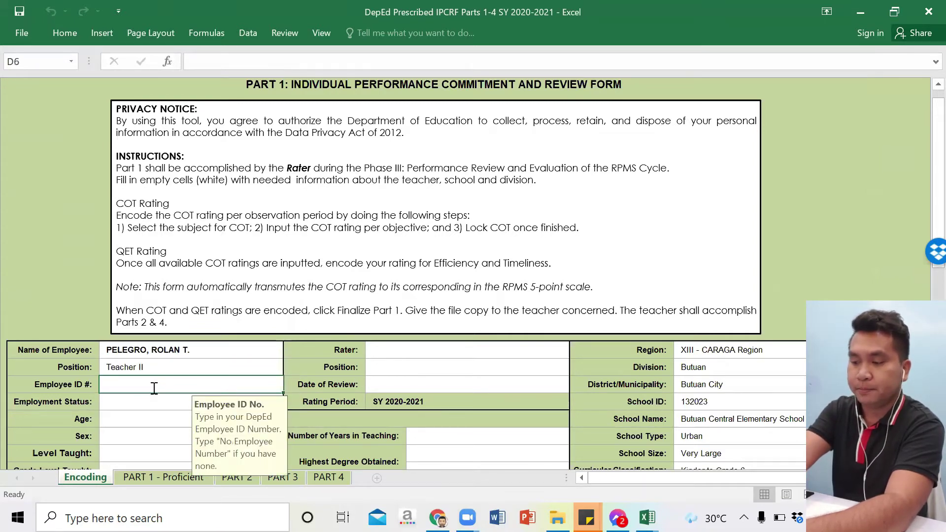
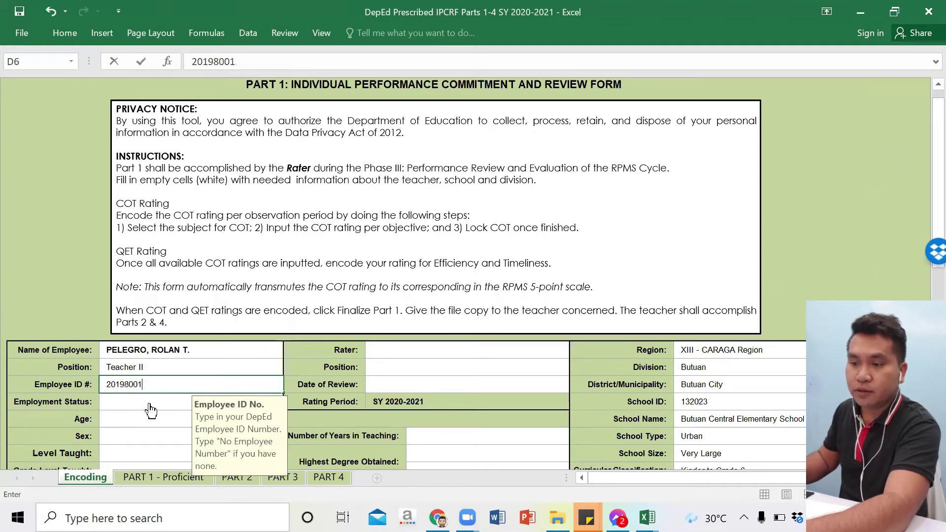
pyautogui.press('Return')
# Step: Set employment status to Regular Permanent and the age bracket to 25-30
pyautogui.click(290, 403)
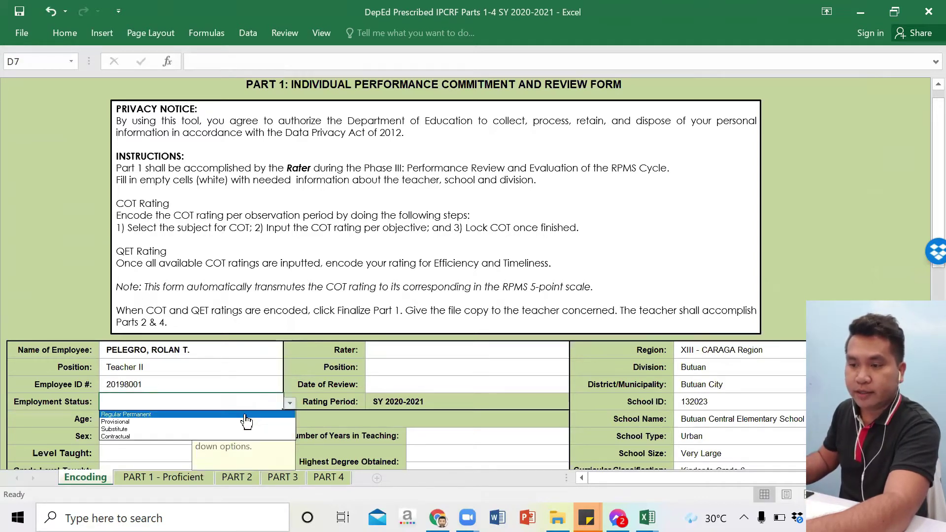
pyautogui.click(138, 415)
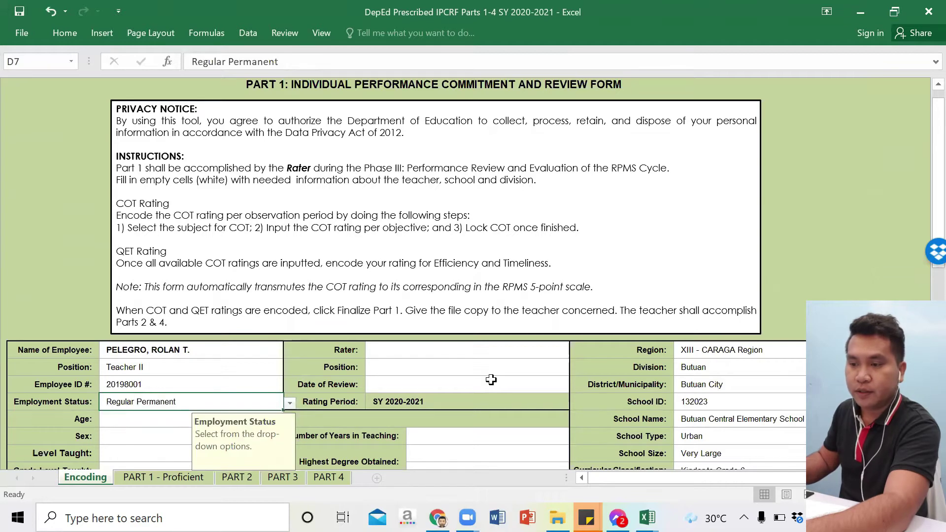
pyautogui.click(130, 420)
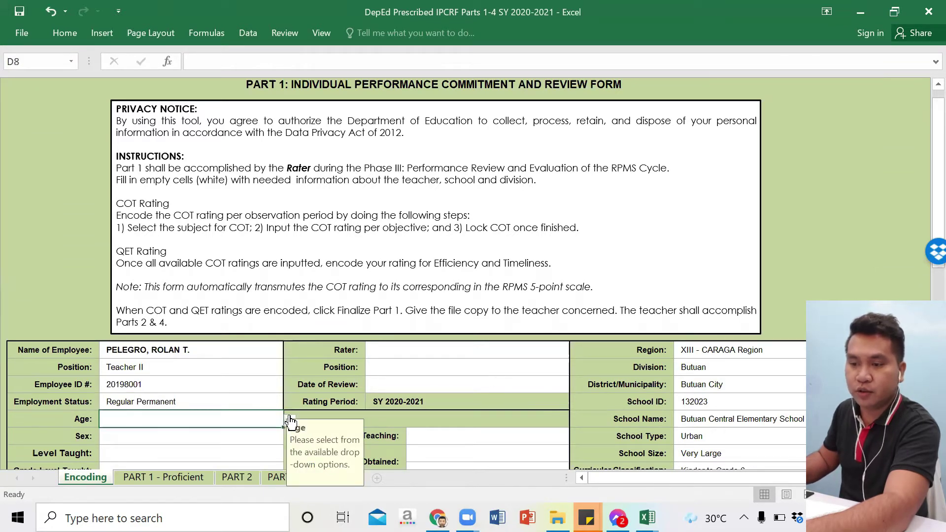
pyautogui.click(289, 420)
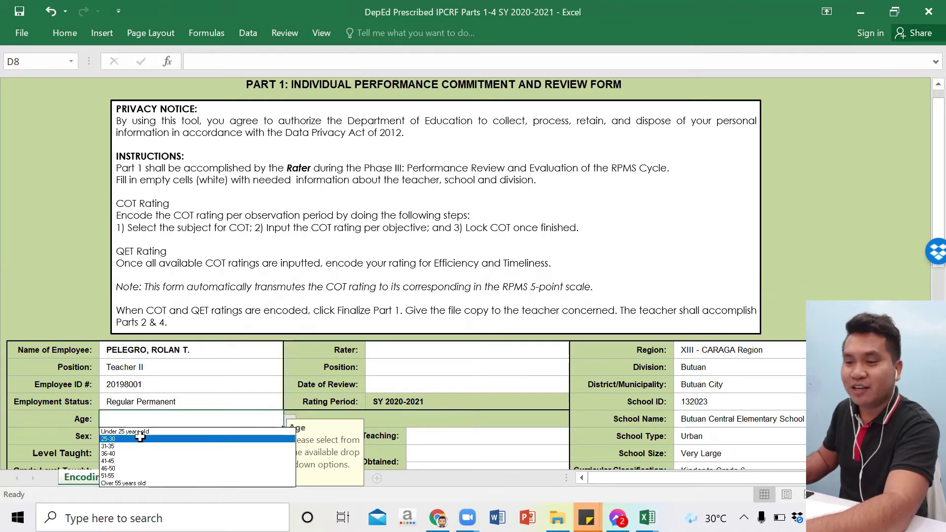
pyautogui.click(141, 438)
pyautogui.click(158, 436)
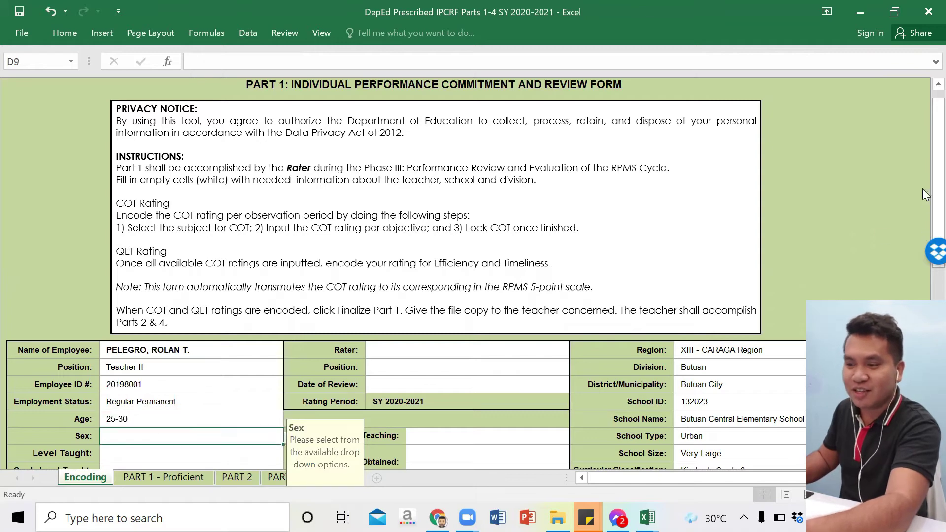
# Step: Set Sex to Male, Level Taught to Elementary and Grade Level to Grade 6
pyautogui.scroll(-2, 310, 171)
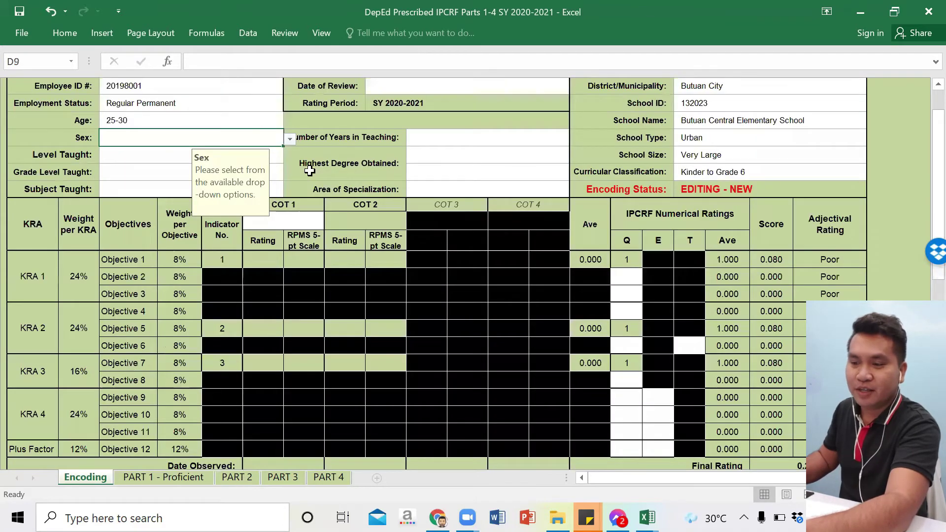
pyautogui.hotkey('alt', 'Down')
pyautogui.press('Return')
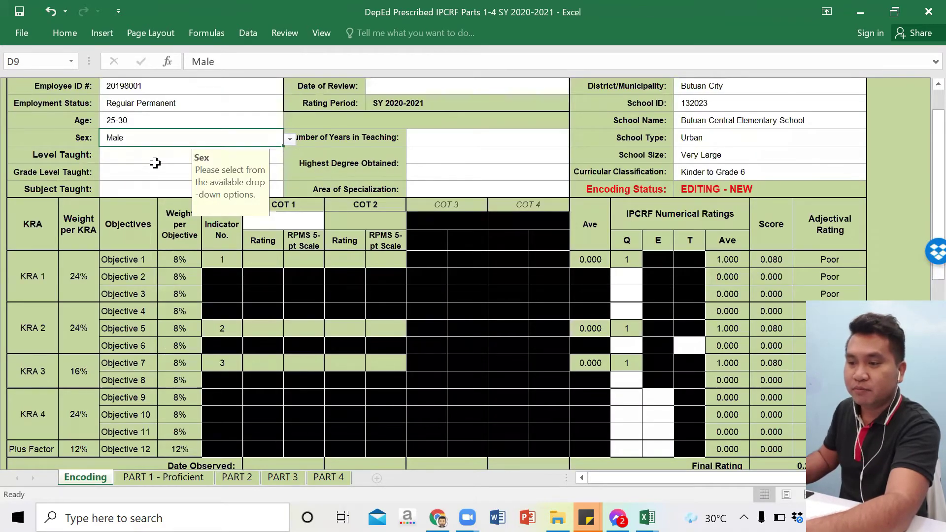
pyautogui.press('Return')
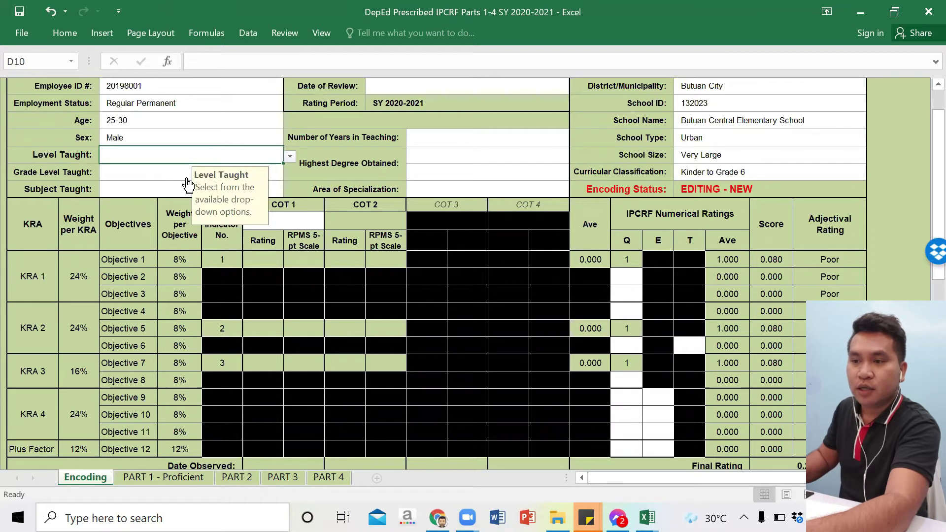
pyautogui.hotkey('alt', 'Down')
pyautogui.click(155, 168)
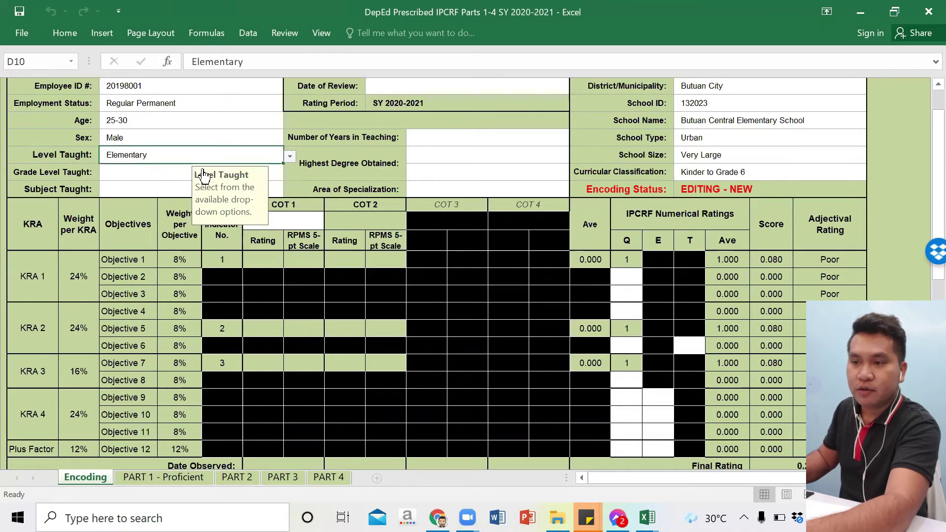
pyautogui.click(278, 174)
pyautogui.click(289, 173)
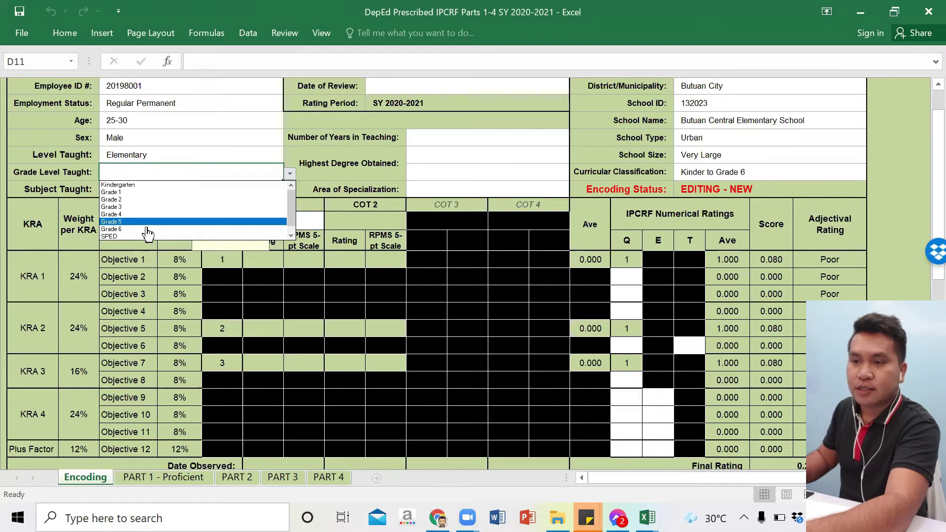
pyautogui.click(146, 229)
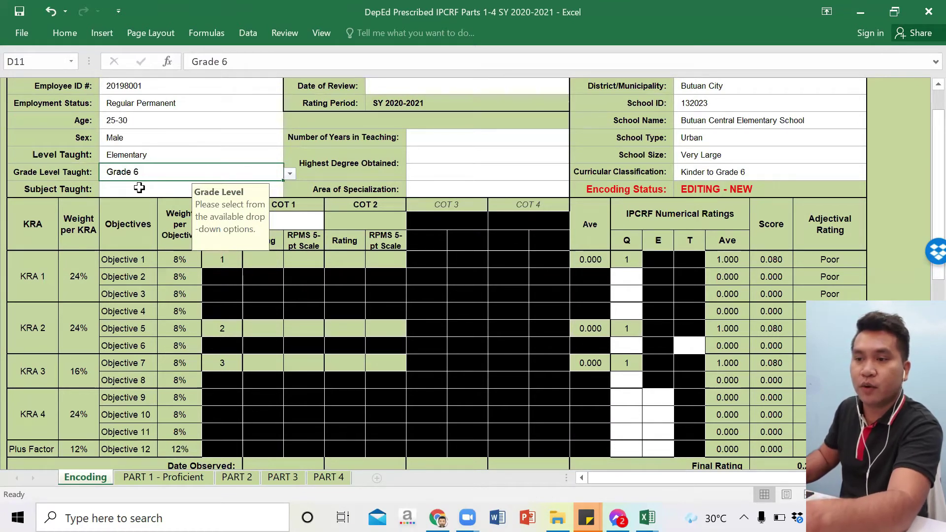
# Step: Choose Mathematics as the Subject Taught and return to the top of the form
pyautogui.click(140, 188)
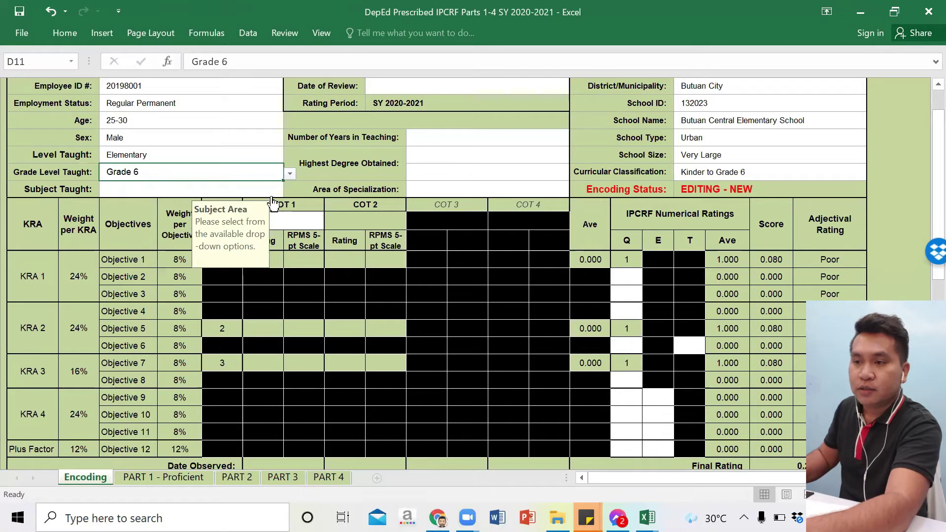
pyautogui.click(291, 192)
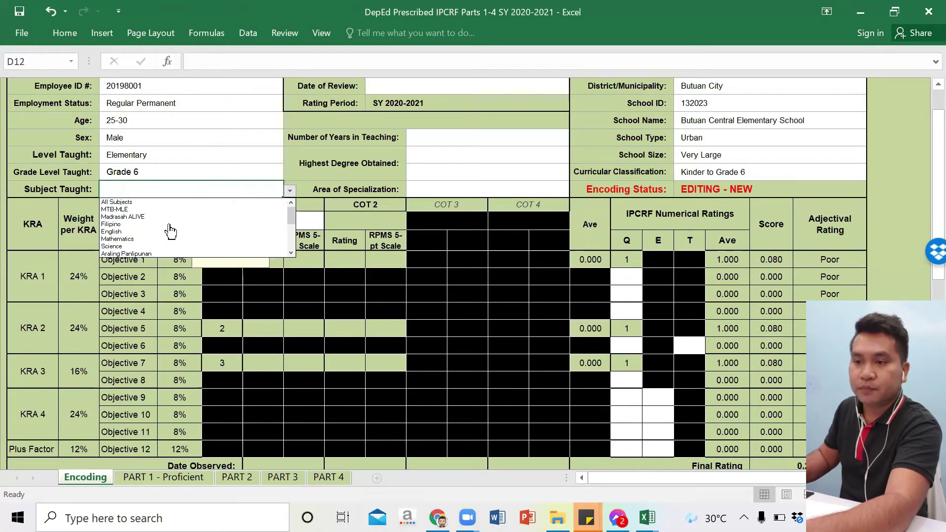
pyautogui.click(153, 239)
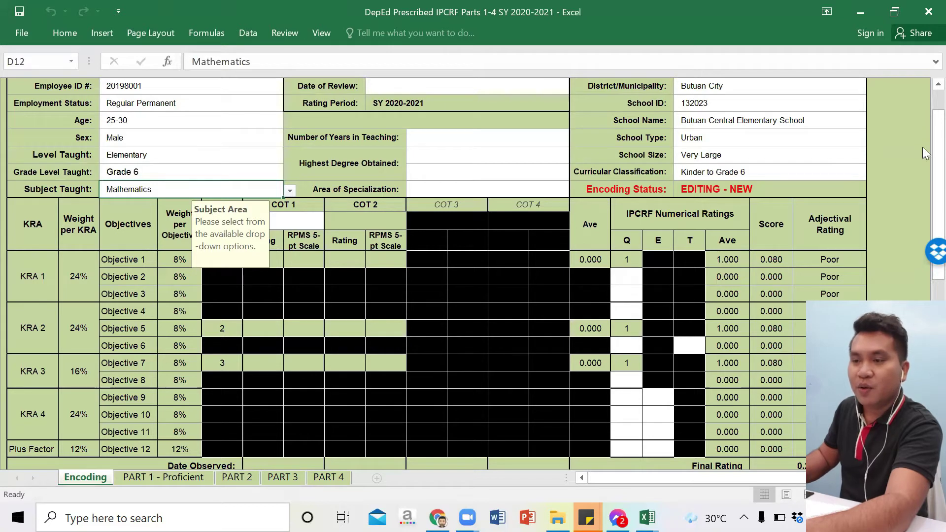
pyautogui.click(289, 191)
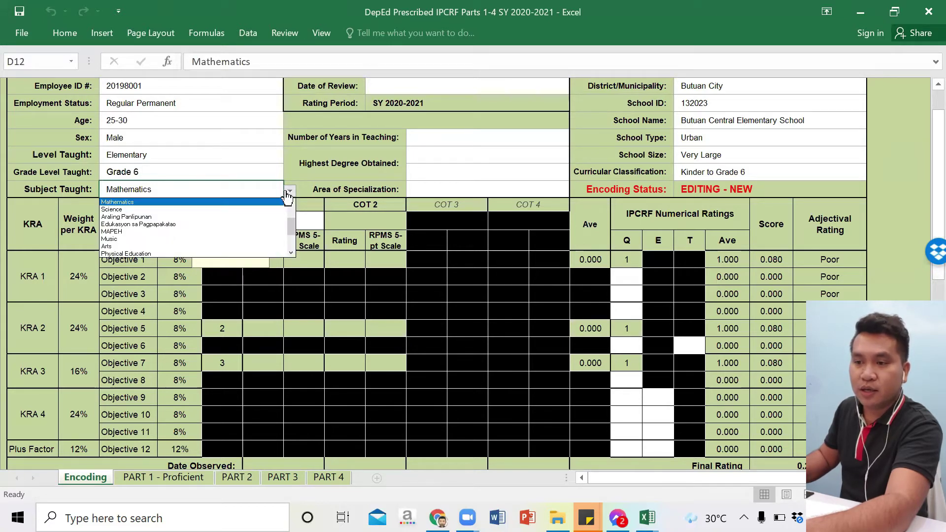
pyautogui.click(290, 202)
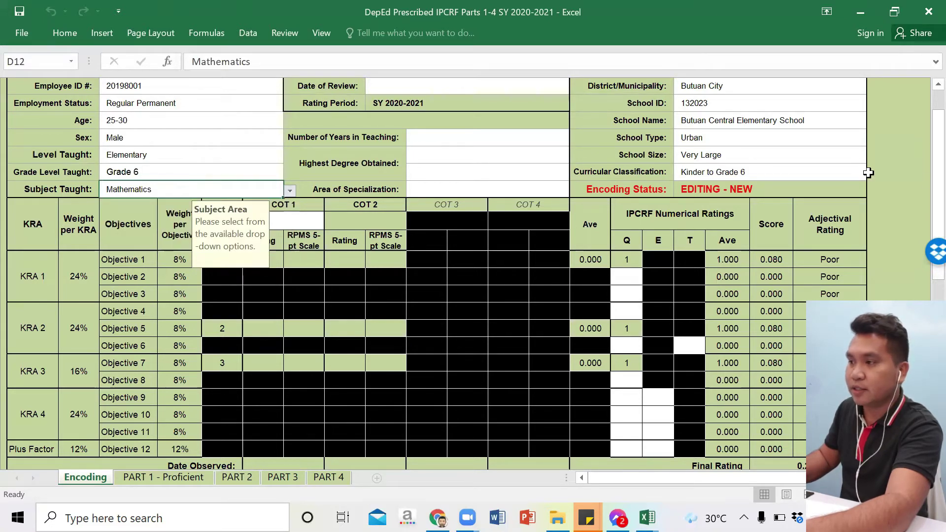
pyautogui.scroll(-1, 923, 165)
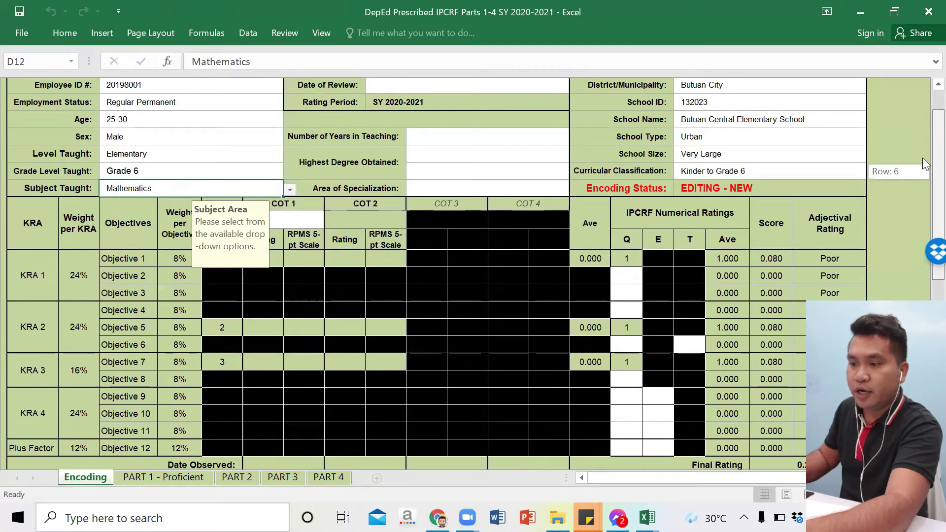
pyautogui.scroll(2, 922, 157)
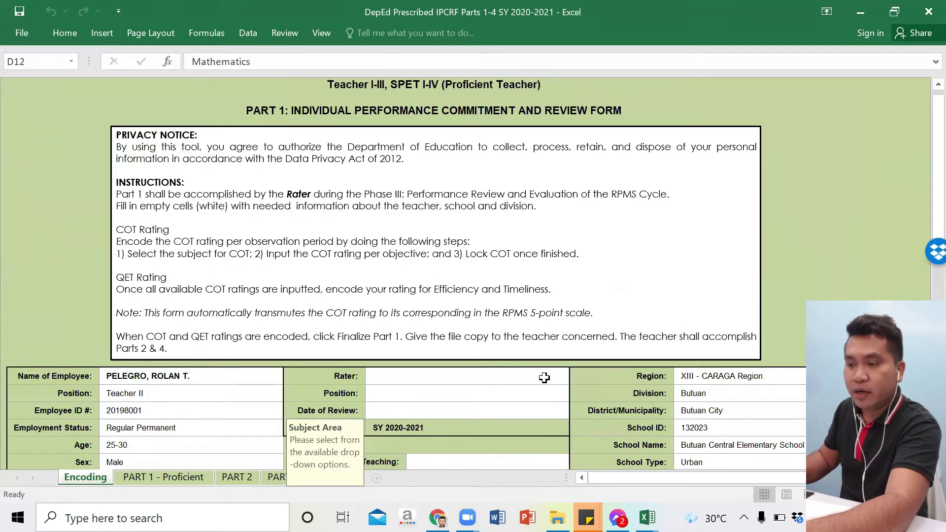
# Step: Type the rater's full name in J4 and pick Head Teacher I as J5's rater position
pyautogui.click(544, 377)
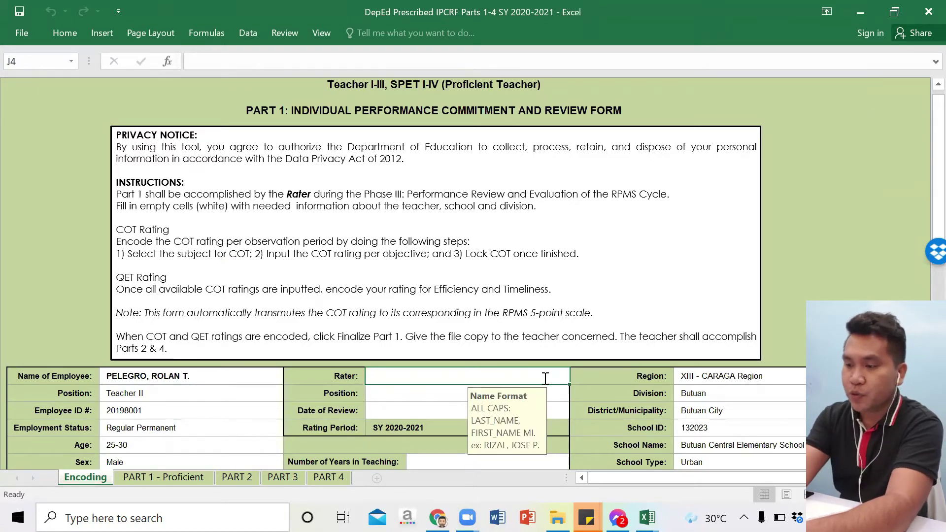
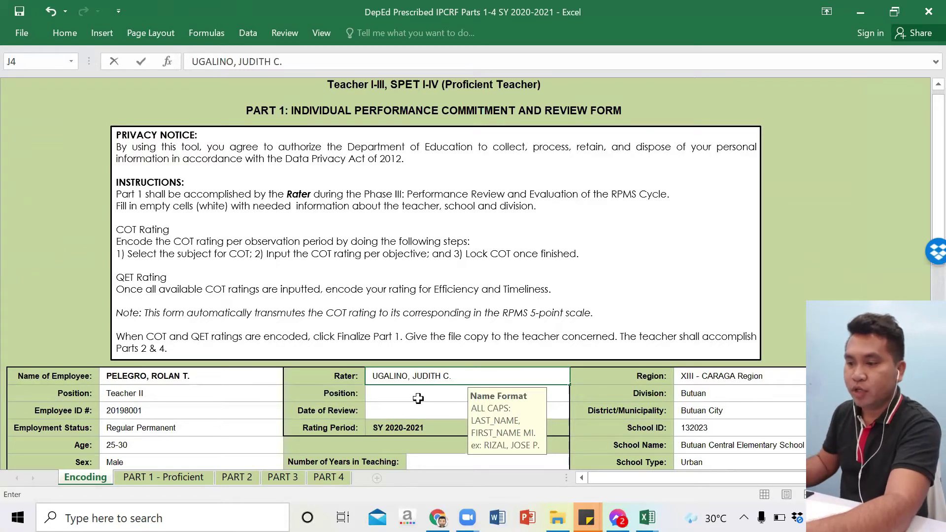
pyautogui.click(562, 394)
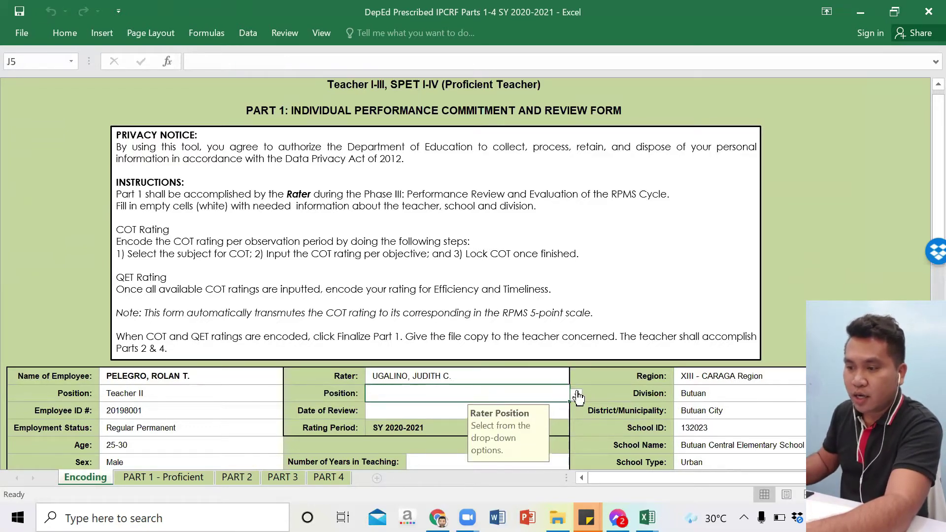
pyautogui.click(576, 395)
pyautogui.moveTo(580, 416); pyautogui.dragTo(579, 441)
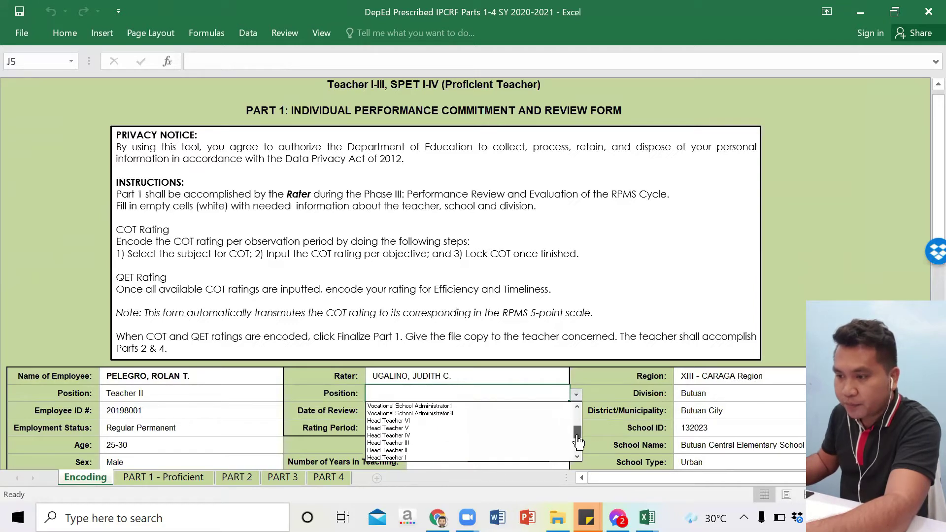
pyautogui.click(494, 458)
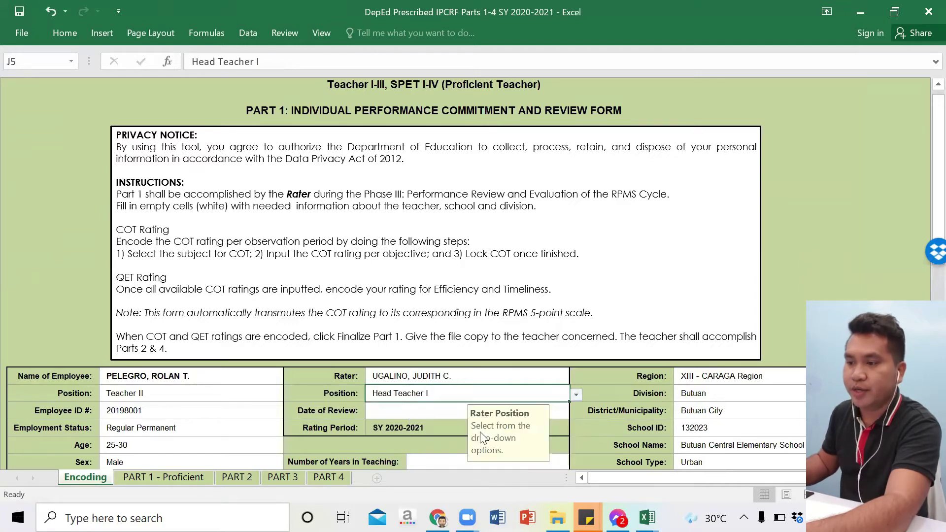
pyautogui.click(422, 412)
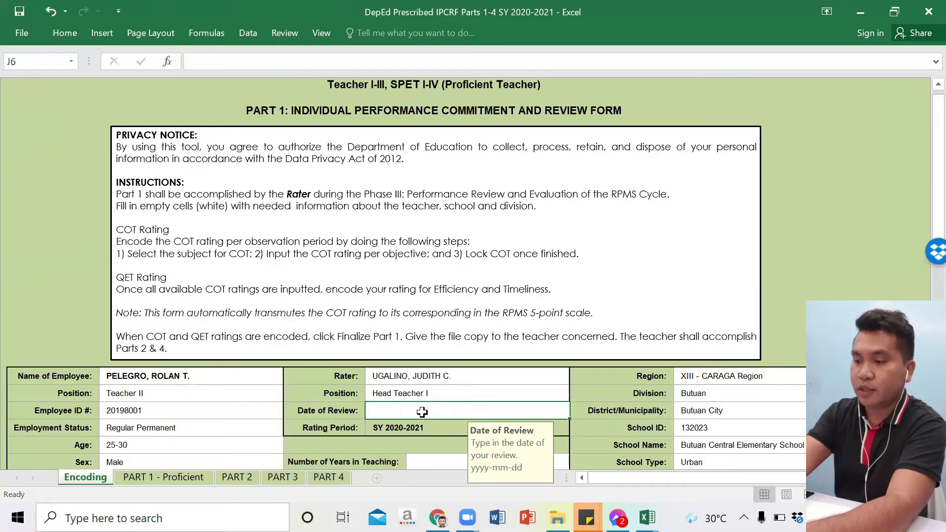
# Step: Enter 2021-04-13 in J6 as the Date of Review
pyautogui.write('20')
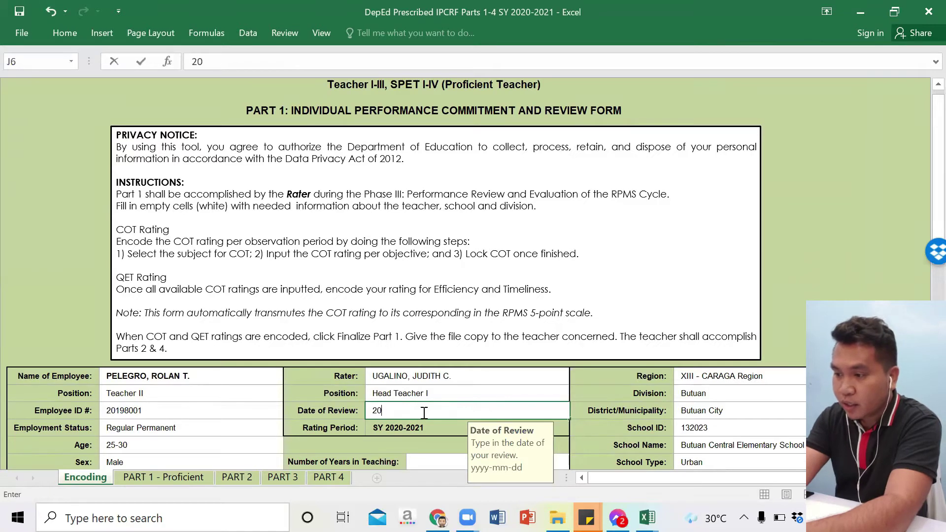
pyautogui.write('21')
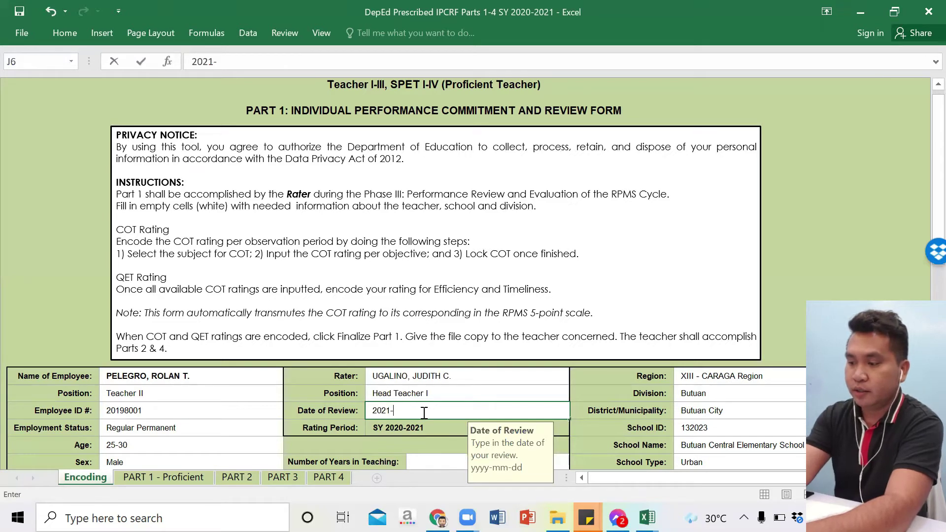
pyautogui.write('-04')
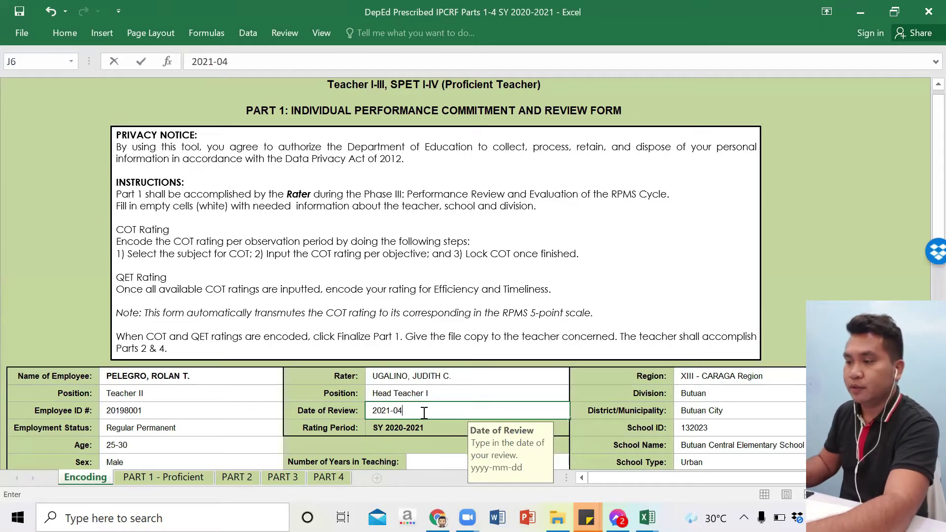
pyautogui.write('-13')
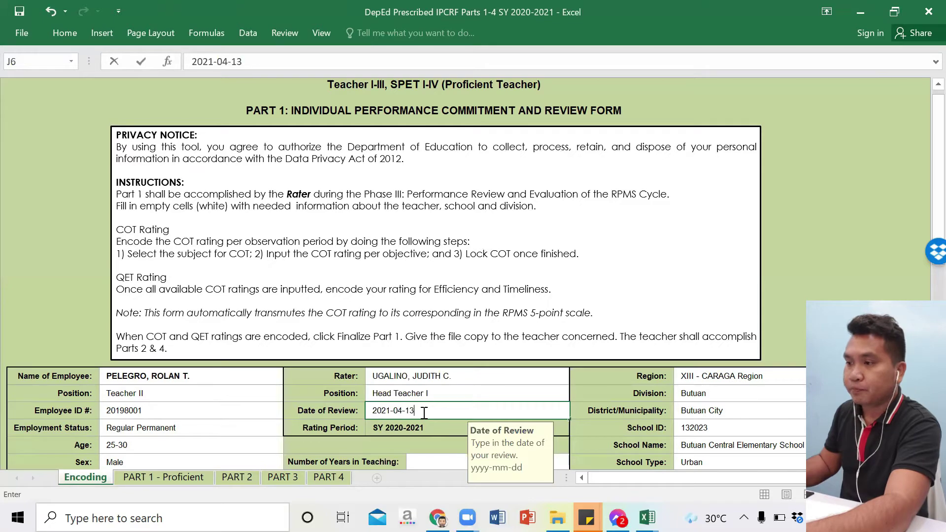
pyautogui.click(805, 226)
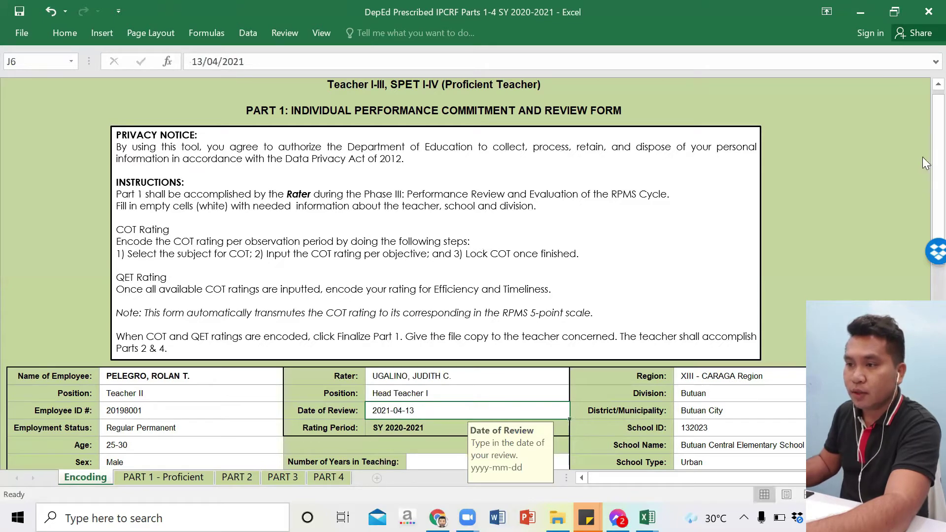
pyautogui.moveTo(936, 164); pyautogui.dragTo(924, 183)
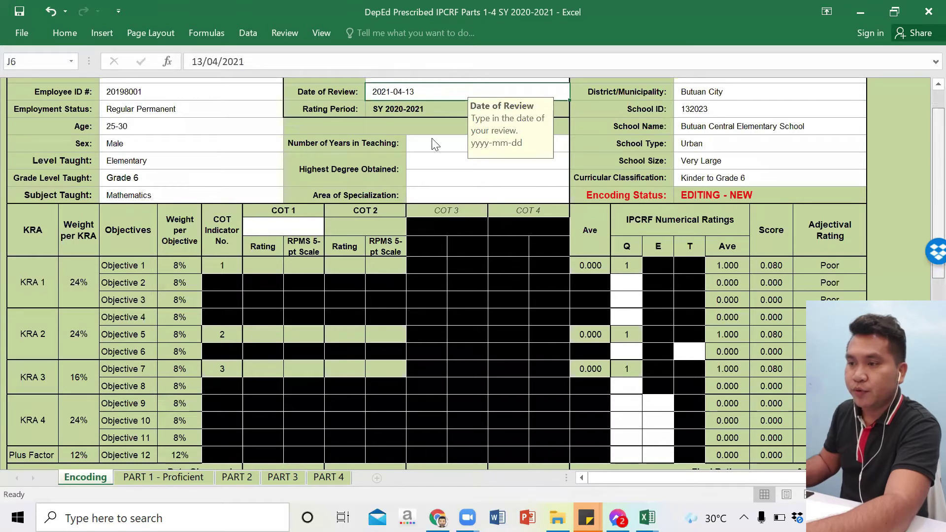
# Step: Set Number of Years in Teaching to 4-10 years
pyautogui.click(567, 142)
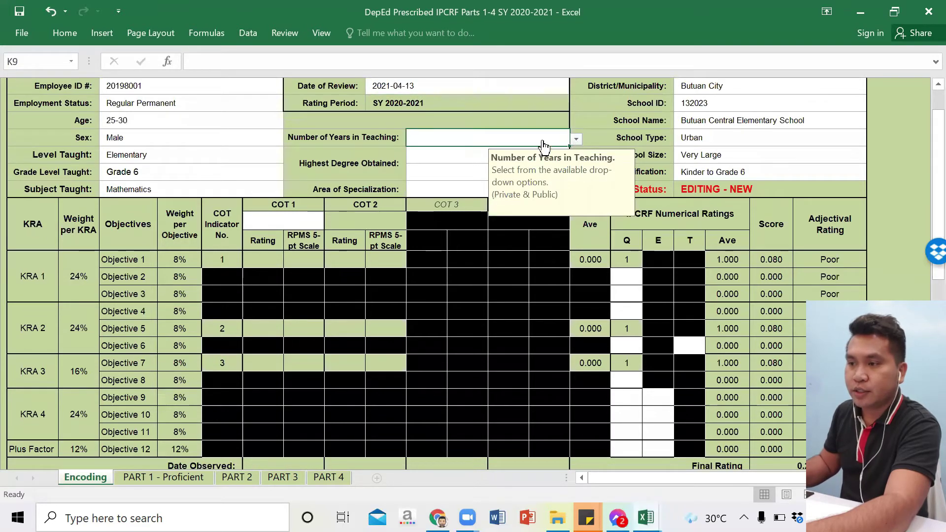
pyautogui.click(576, 144)
pyautogui.click(475, 156)
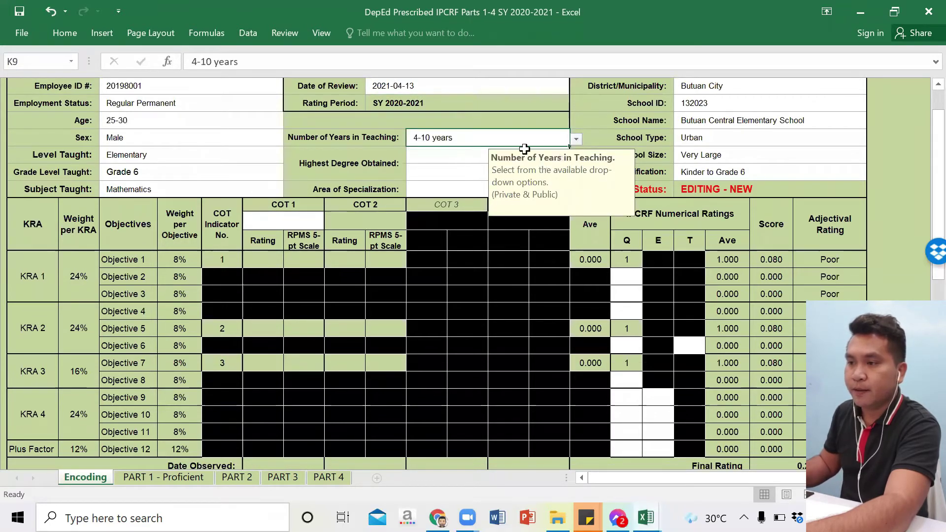
pyautogui.press('Return')
# Step: Record Bachelor's Degree as the highest degree, specified as 'BEED - Mathematics'
pyautogui.click(540, 157)
pyautogui.click(576, 157)
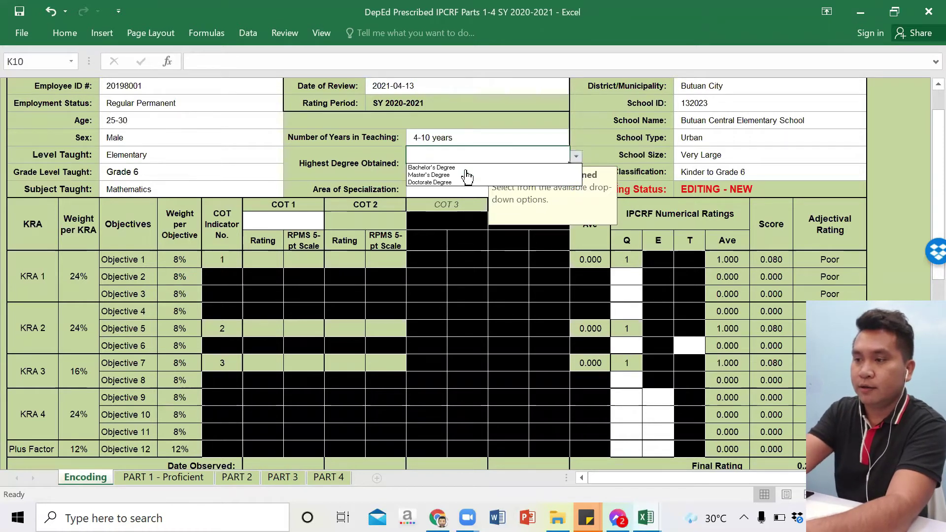
pyautogui.click(451, 165)
pyautogui.click(451, 170)
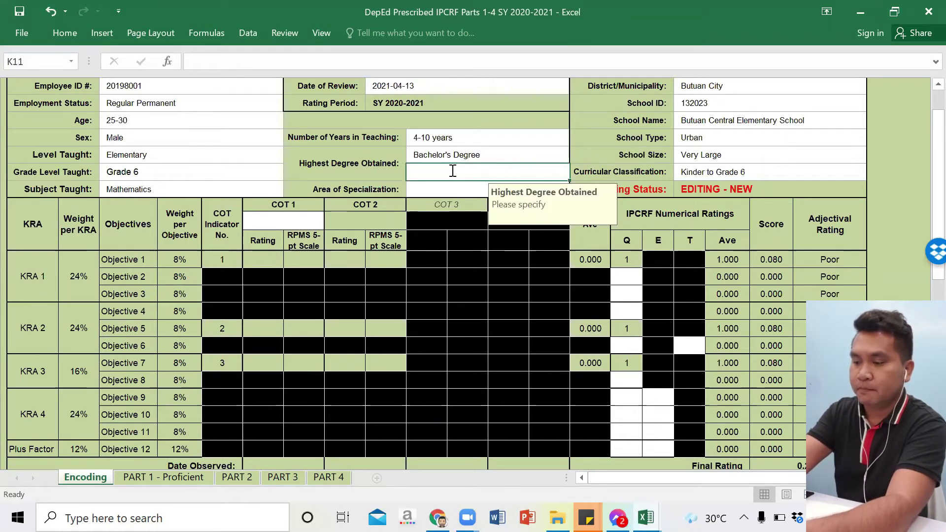
pyautogui.write('NEDD')
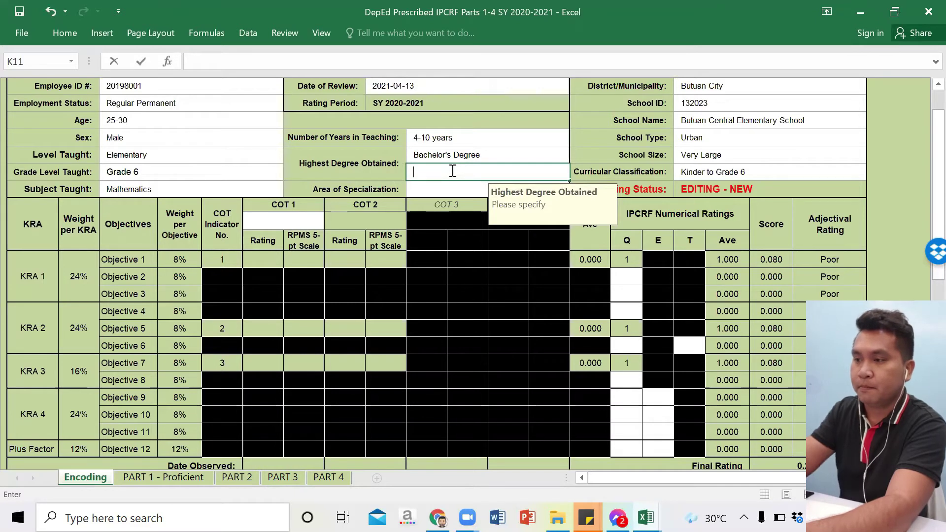
pyautogui.write('BEED -')
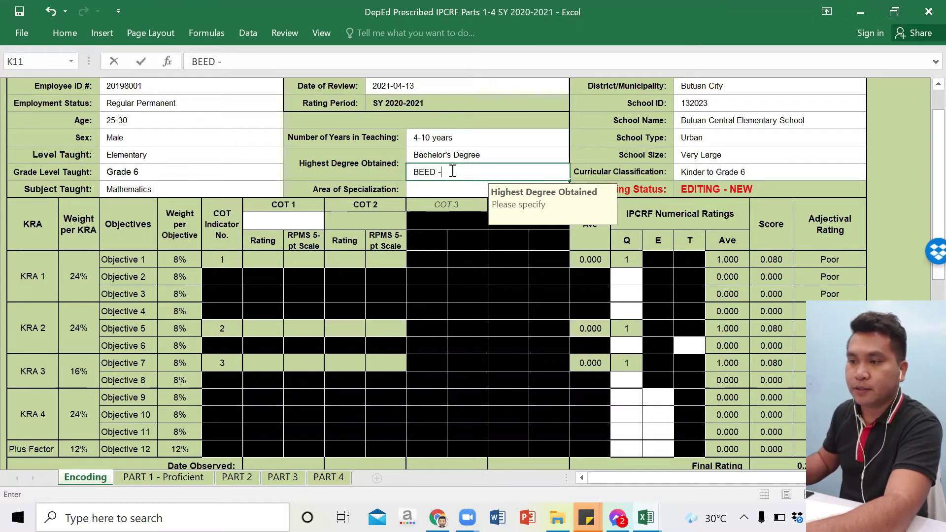
pyautogui.write(' MAthematc')
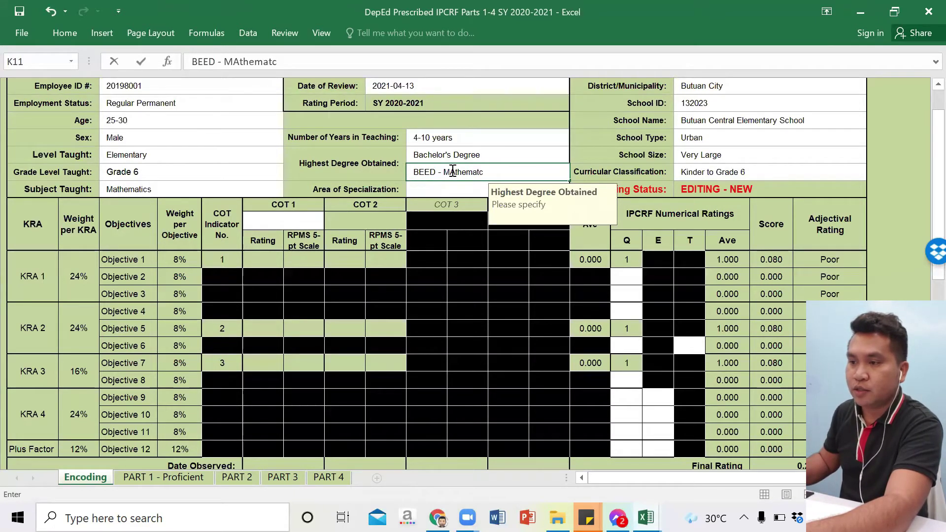
pyautogui.press('BackSpace')
pyautogui.write('ics')
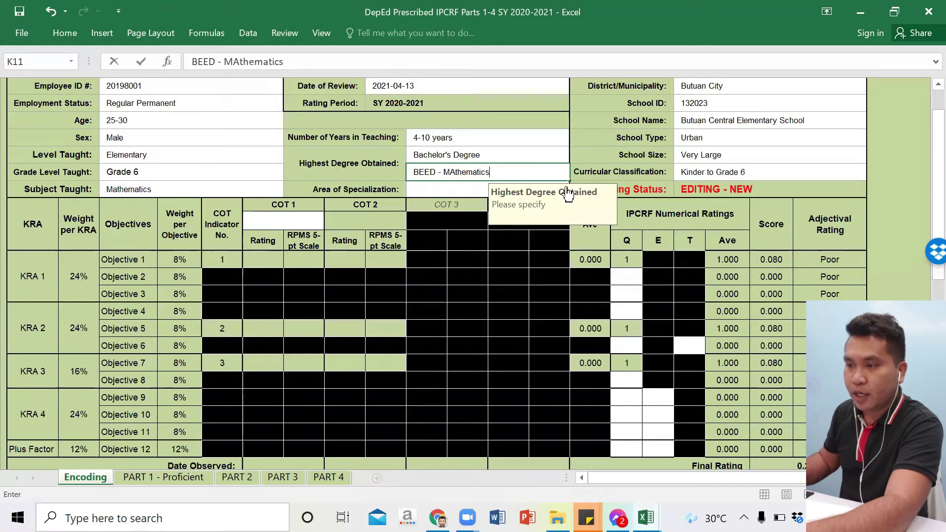
pyautogui.press('Return')
# Step: Set the area of specialization to Mathematics
pyautogui.hotkey('alt', 'Down')
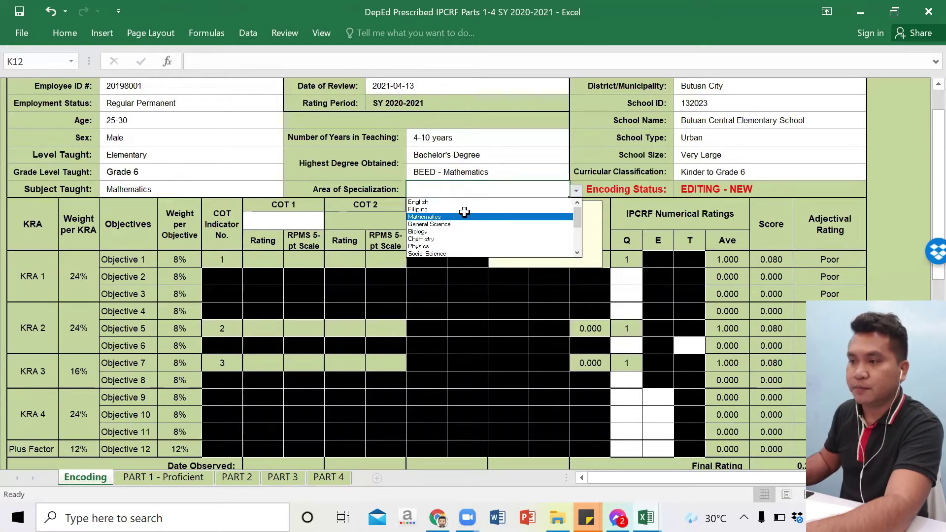
pyautogui.click(463, 216)
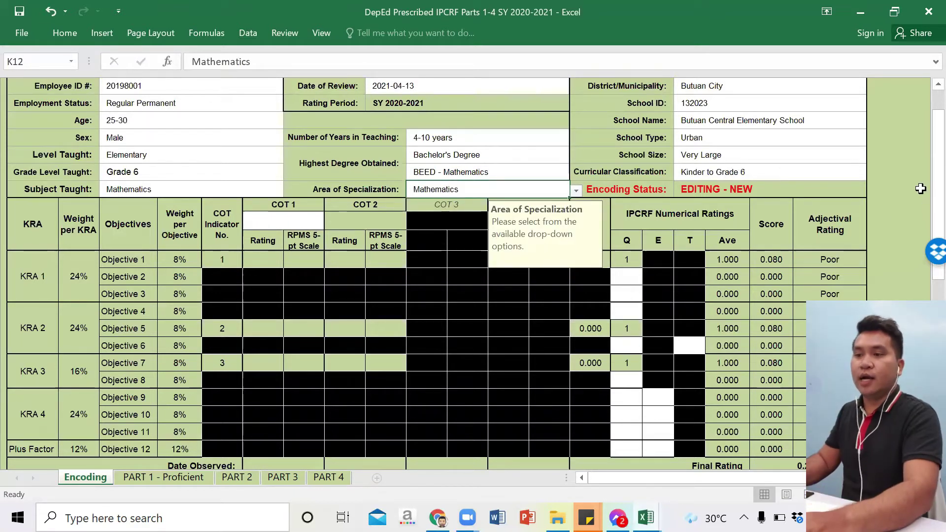
pyautogui.scroll(-1, 924, 183)
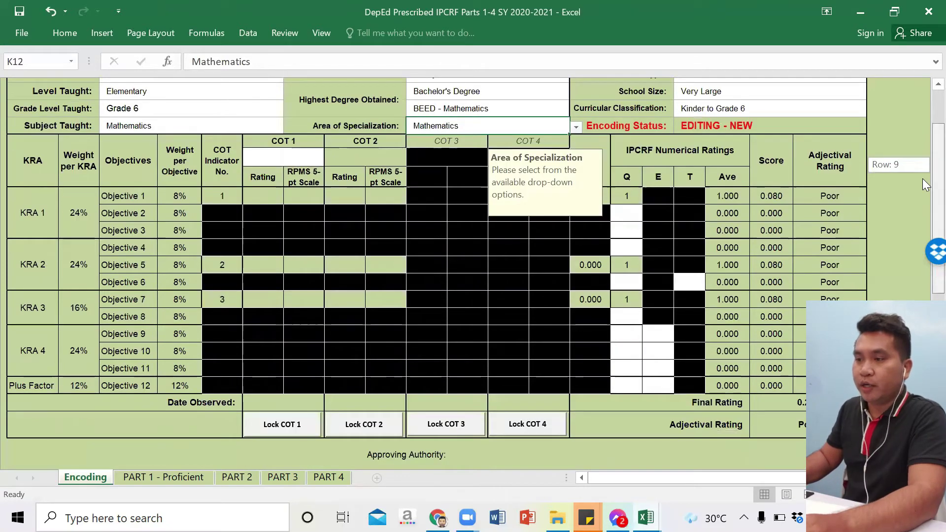
pyautogui.scroll(-1, 924, 184)
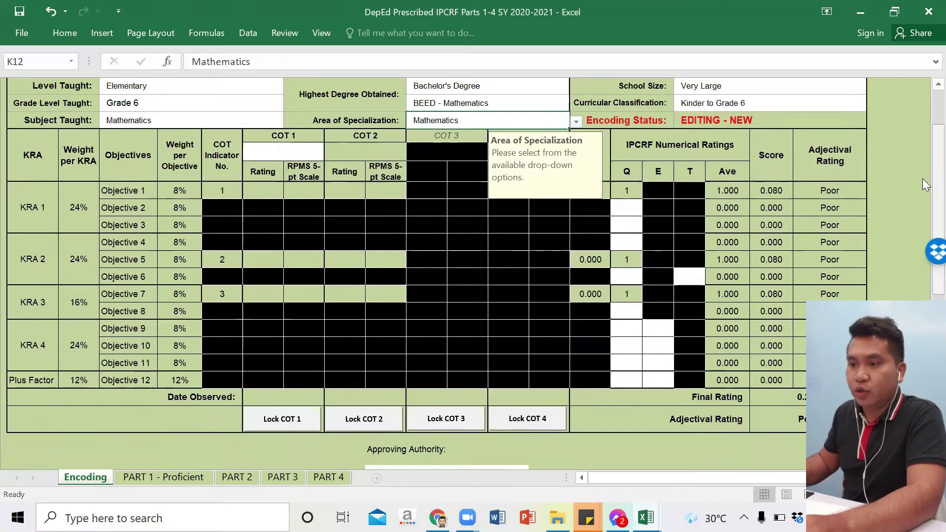
pyautogui.click(282, 154)
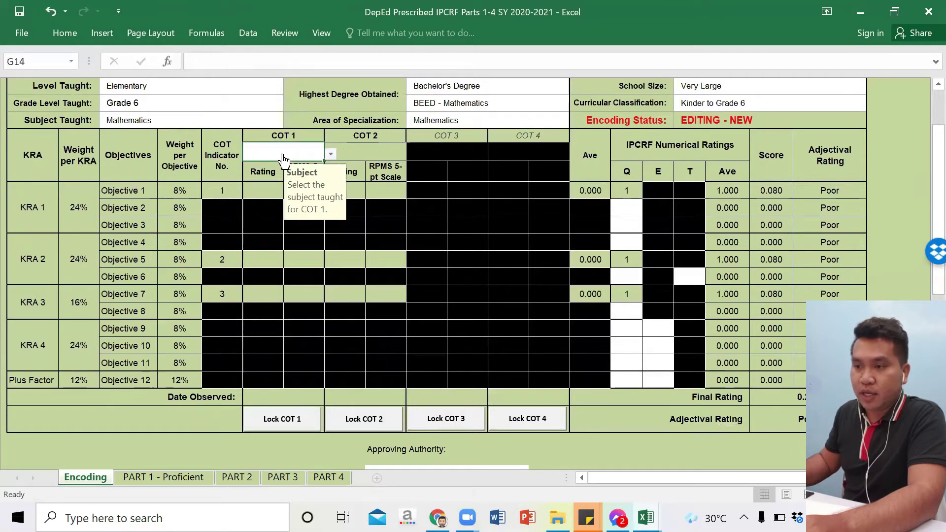
# Step: Set COT 1's subject to Mathematics and rate Objectives 1, 5 and 7 at 7 each
pyautogui.click(330, 153)
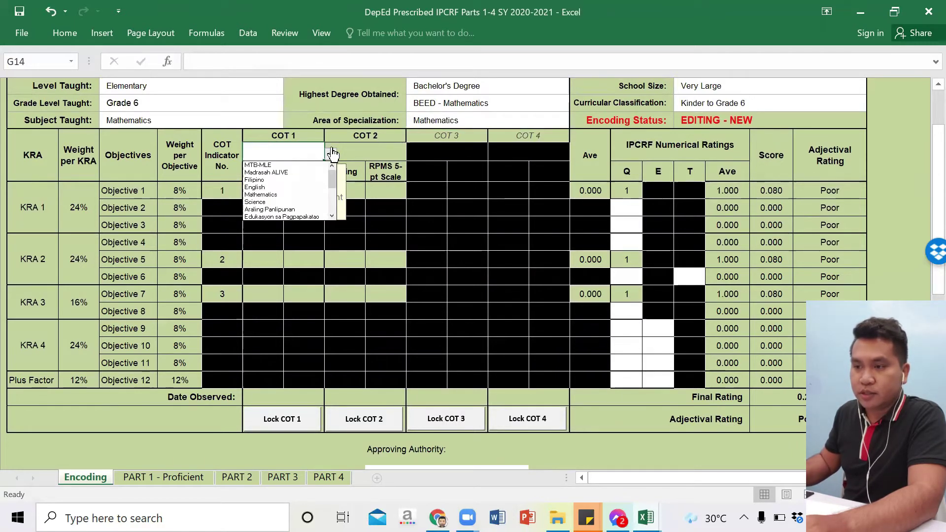
pyautogui.click(290, 195)
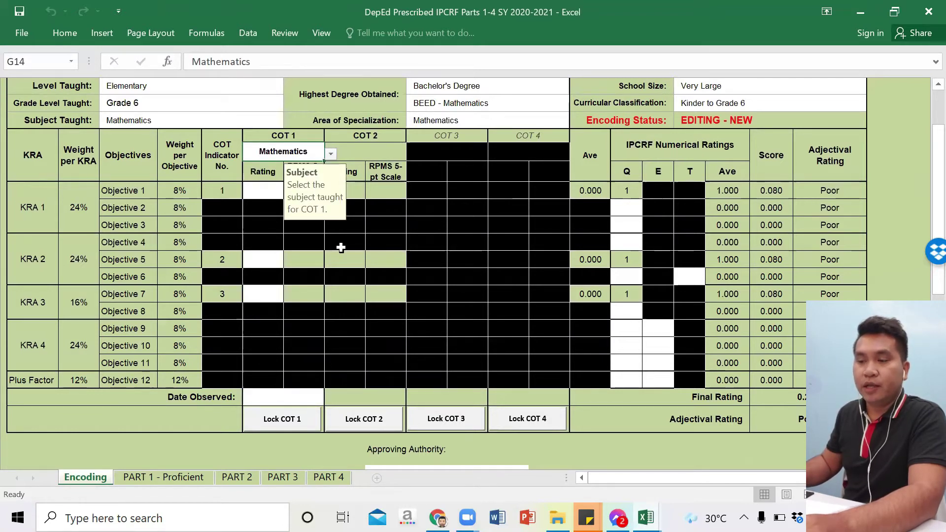
pyautogui.click(264, 194)
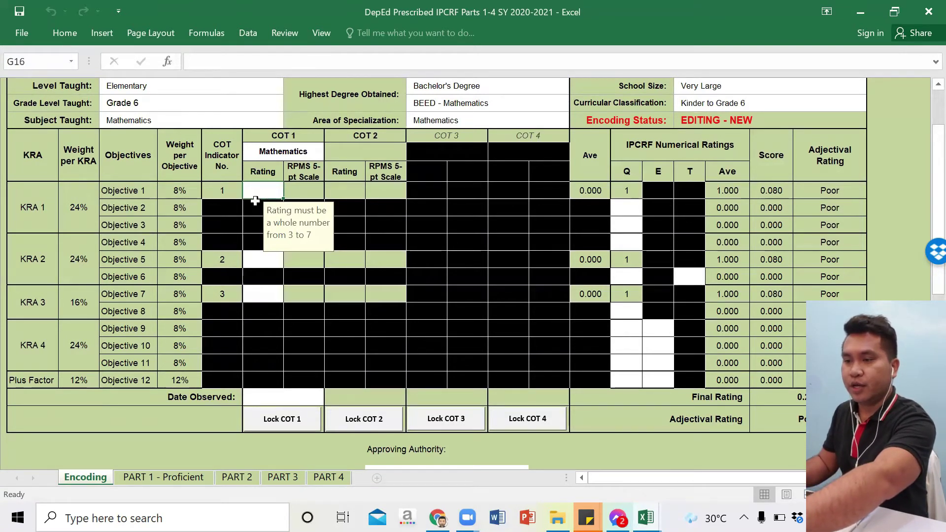
pyautogui.write('7')
pyautogui.click(266, 256)
pyautogui.write('7')
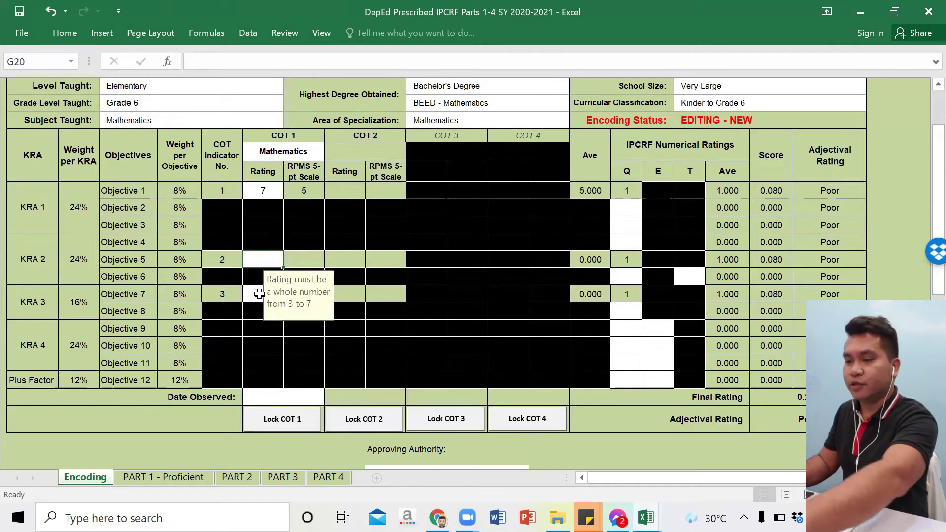
pyautogui.click(262, 293)
pyautogui.write('7')
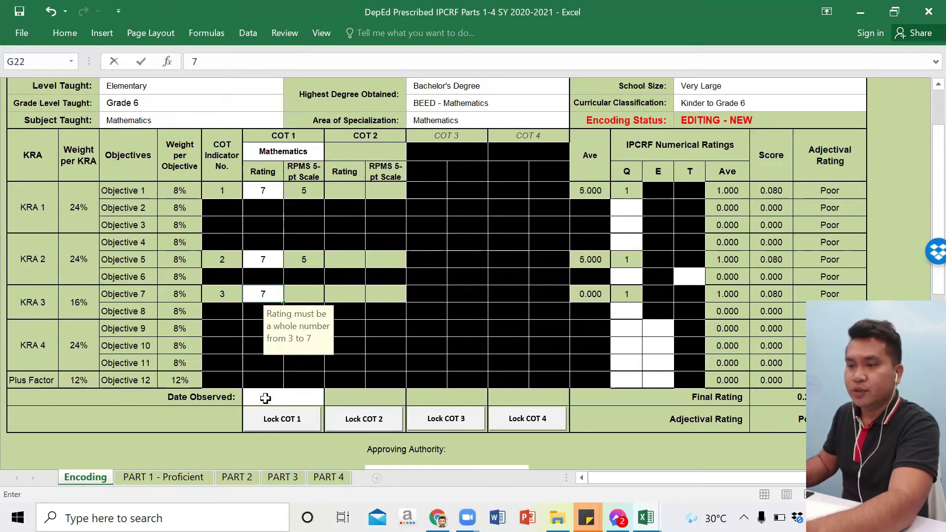
pyautogui.click(265, 398)
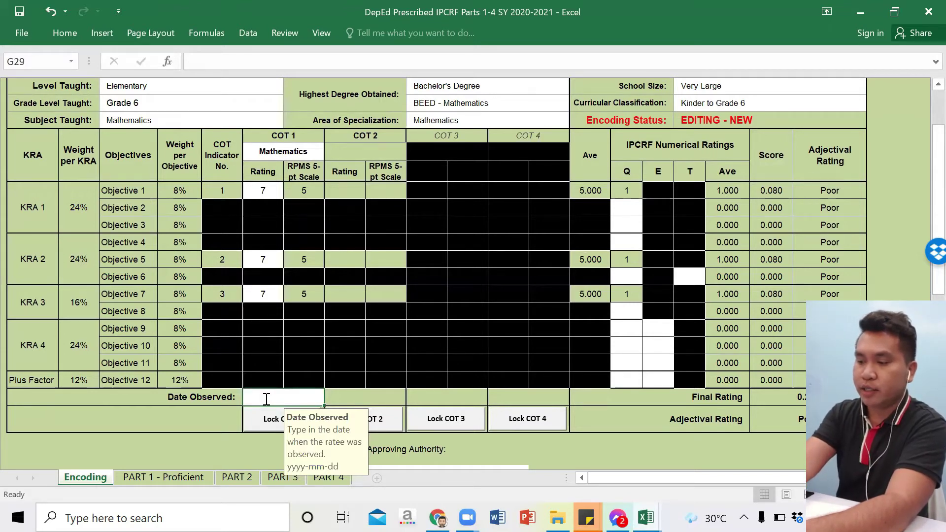
# Step: Enter 2021-03-25 as COT 1's Date Observed and bring up the Lock COT 1 password prompt
pyautogui.write('202')
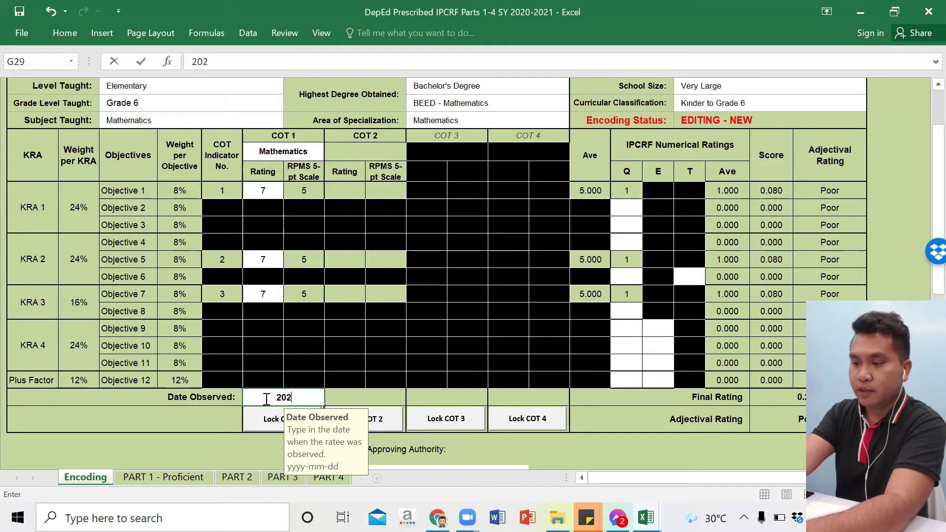
pyautogui.write('1')
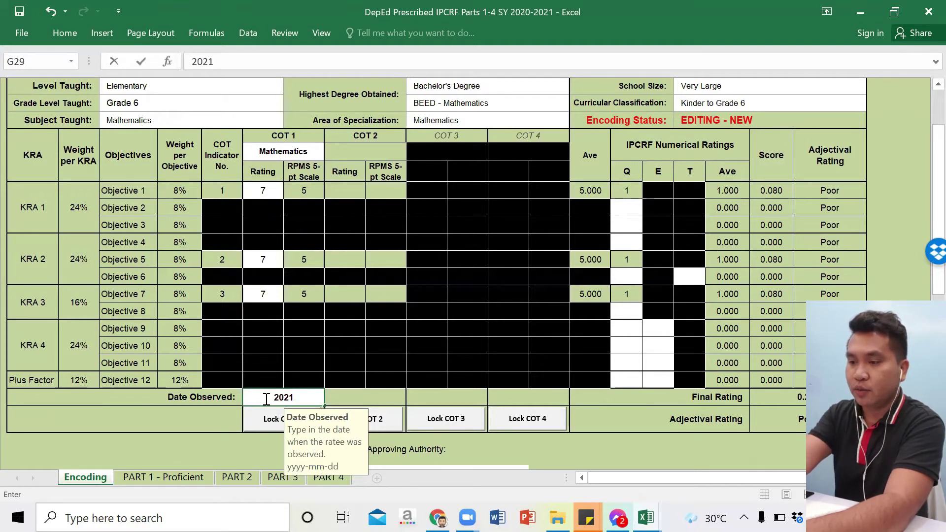
pyautogui.write('-')
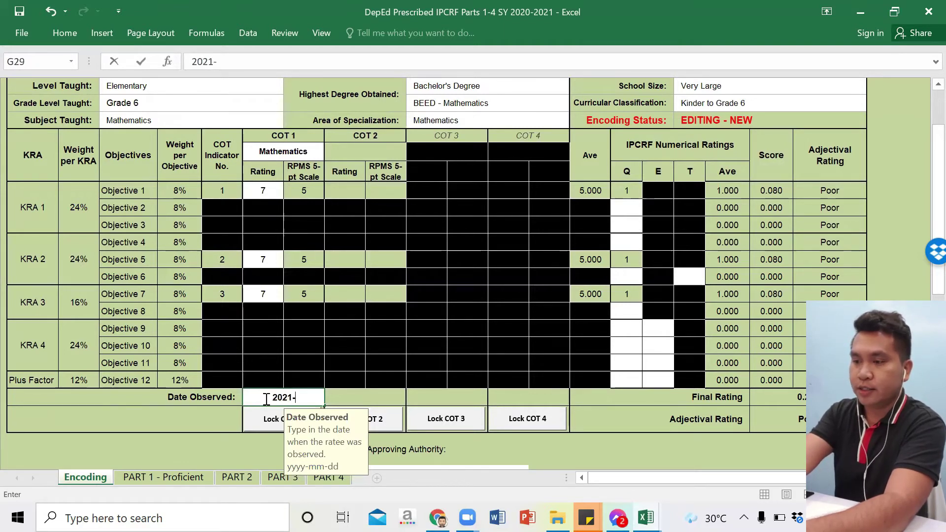
pyautogui.write('03-')
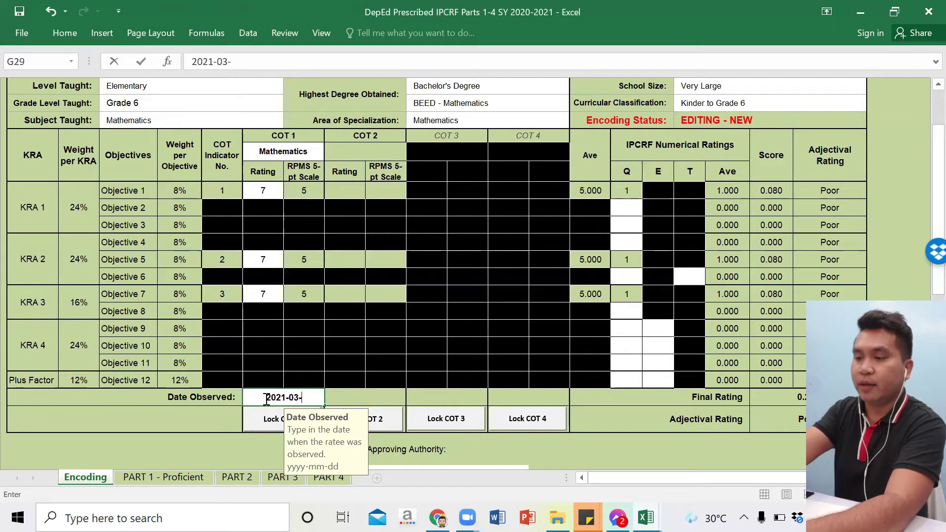
pyautogui.write('25')
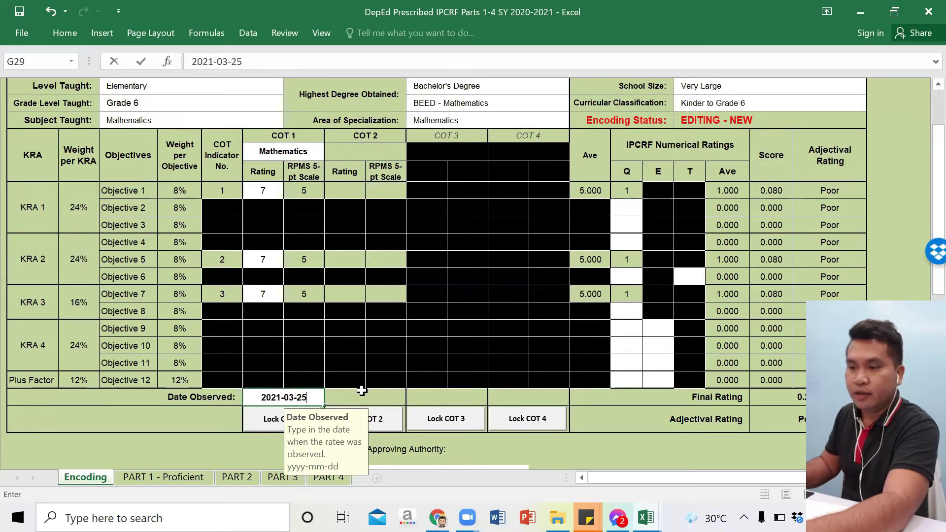
pyautogui.press('Return')
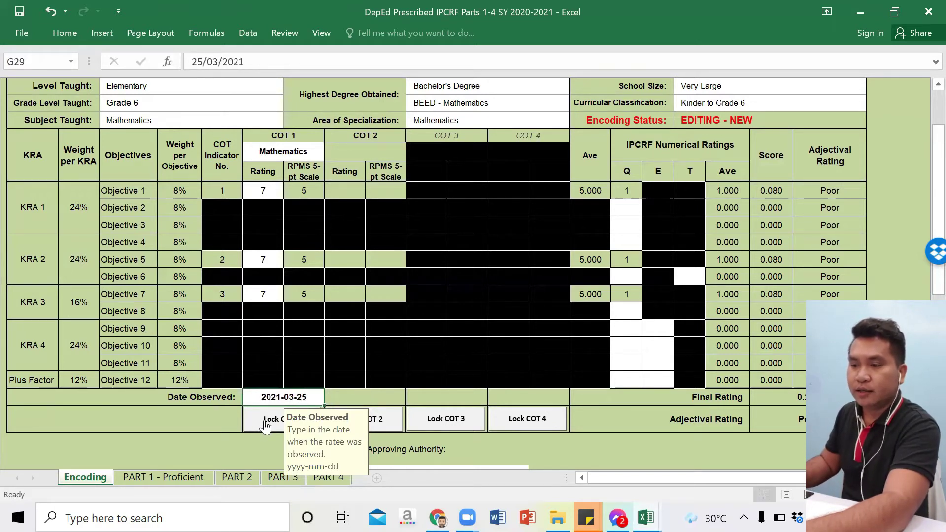
pyautogui.click(266, 426)
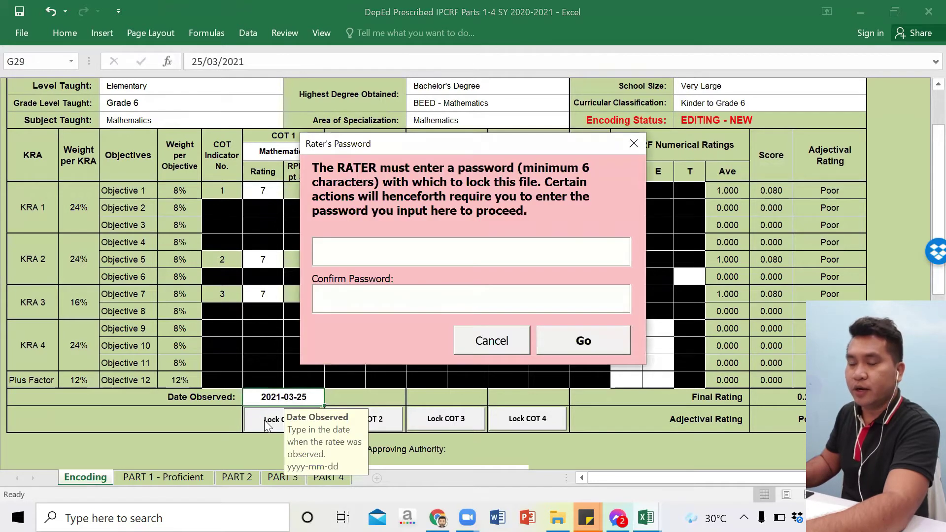
# Step: Enter and confirm a six-character rater's password to lock COT 1
pyautogui.click(347, 256)
pyautogui.write('***')
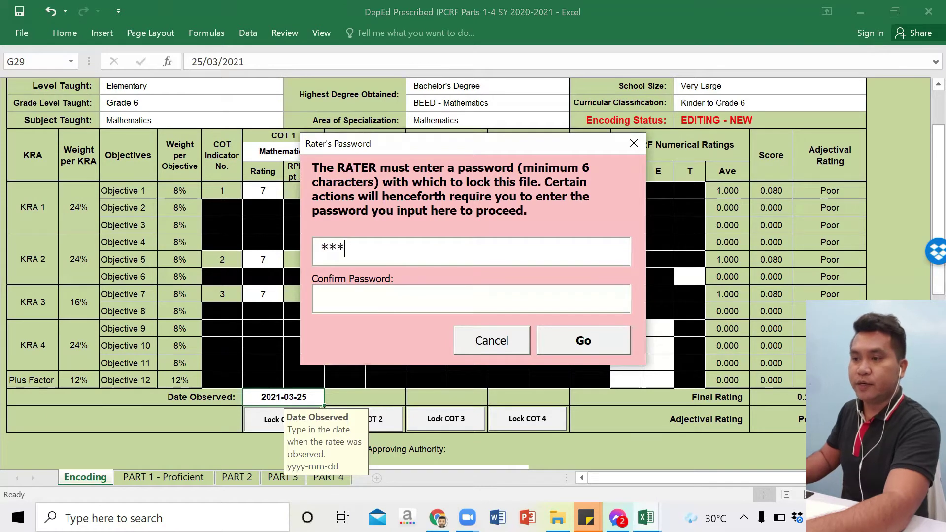
pyautogui.write('***')
pyautogui.click(351, 305)
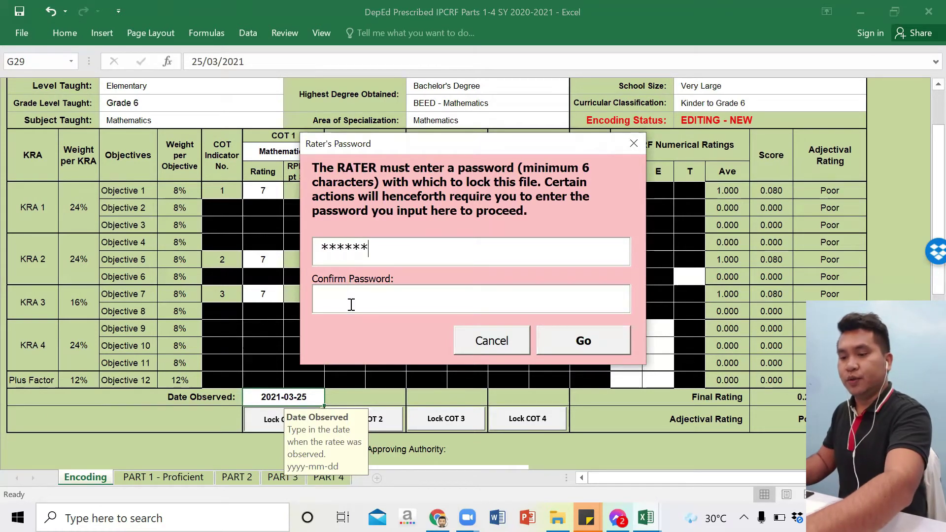
pyautogui.click(377, 260)
pyautogui.press('BackSpace')
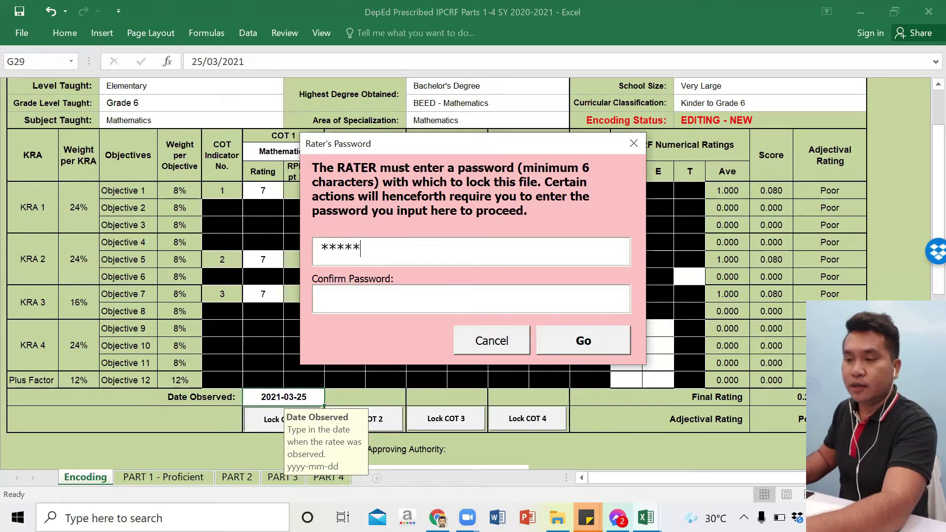
pyautogui.press('BackSpace')
pyautogui.press('BackSpace')
pyautogui.press('BackSpace')
pyautogui.press('BackSpace')
pyautogui.write('*****')
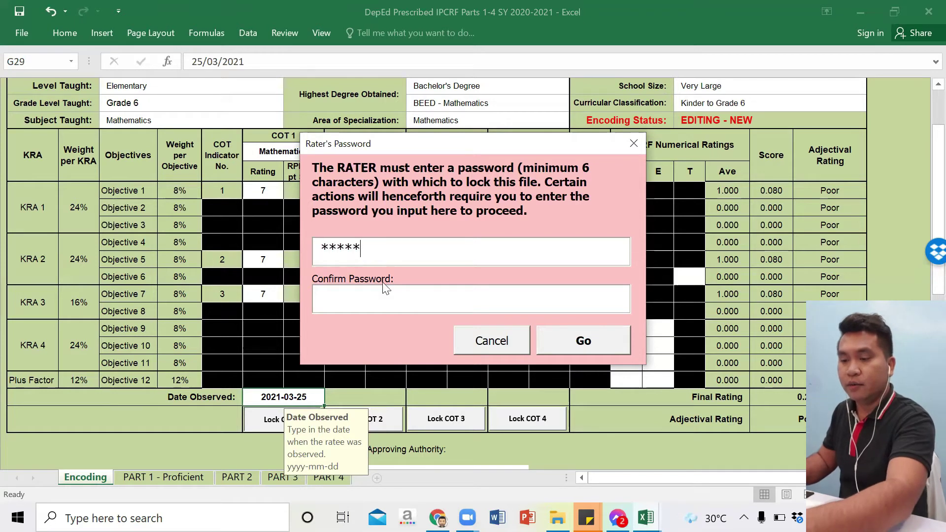
pyautogui.click(383, 295)
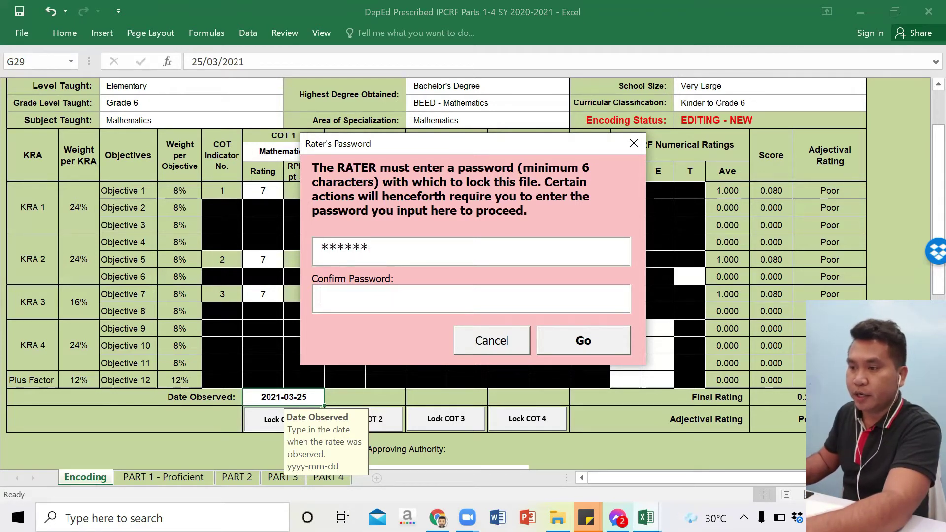
pyautogui.write('******')
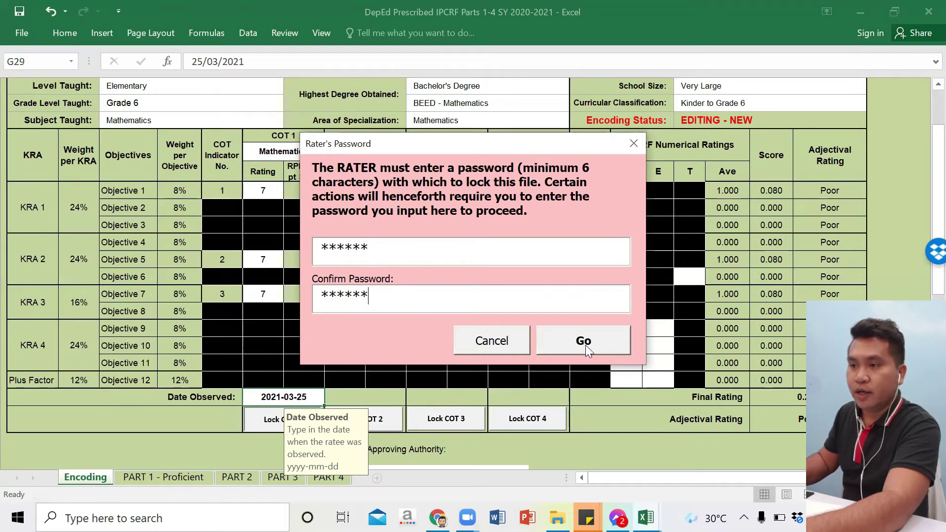
pyautogui.click(585, 344)
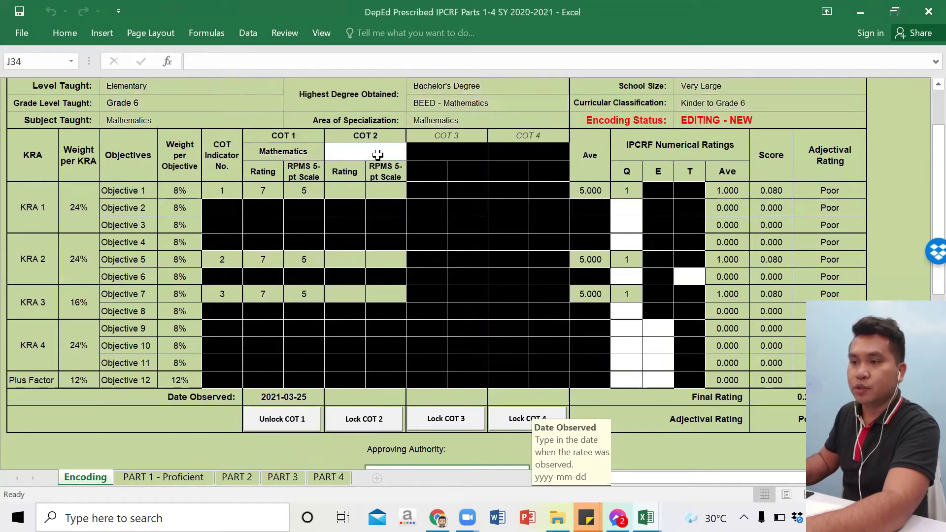
# Step: Set the COT 2 subject to MAPEH
pyautogui.click(381, 155)
pyautogui.click(412, 155)
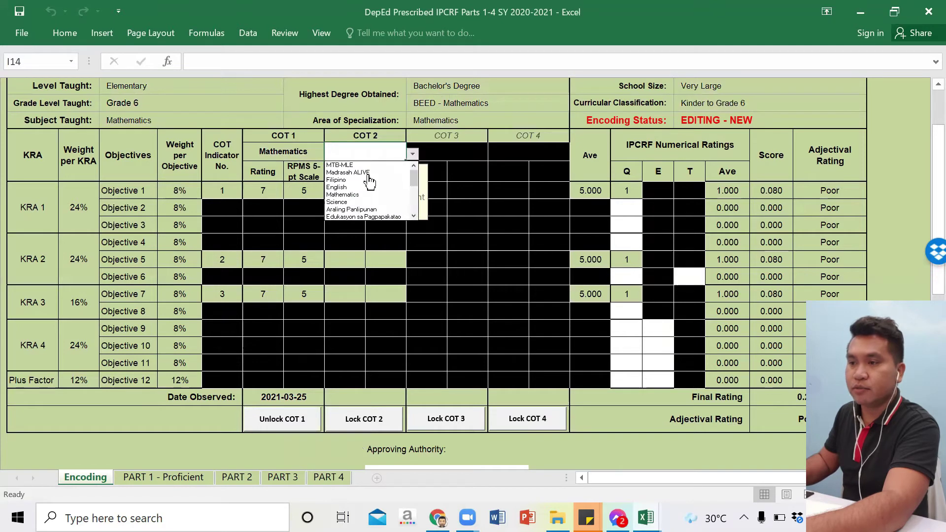
pyautogui.click(369, 196)
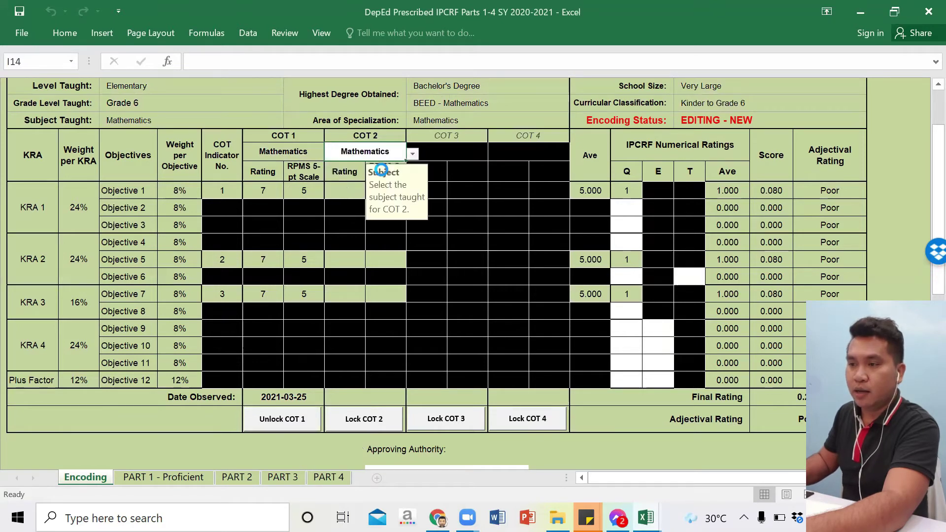
pyautogui.click(413, 154)
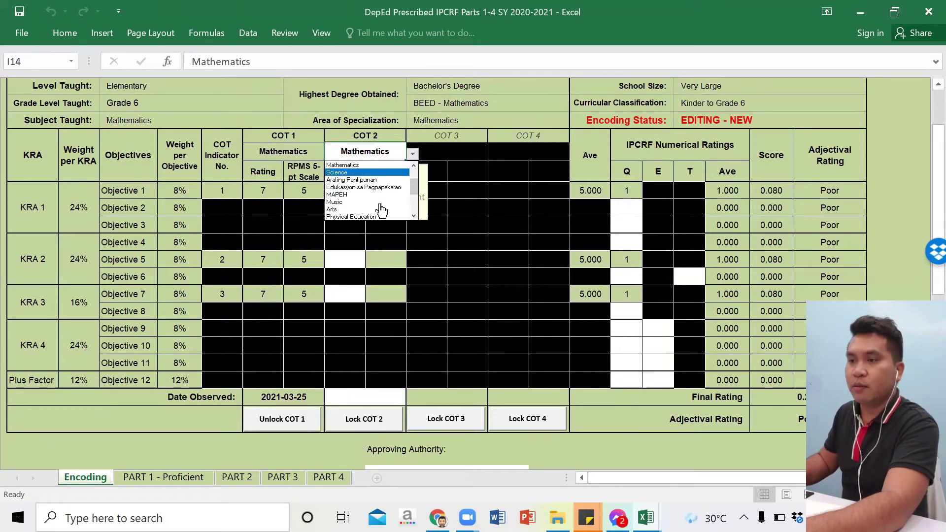
pyautogui.click(358, 194)
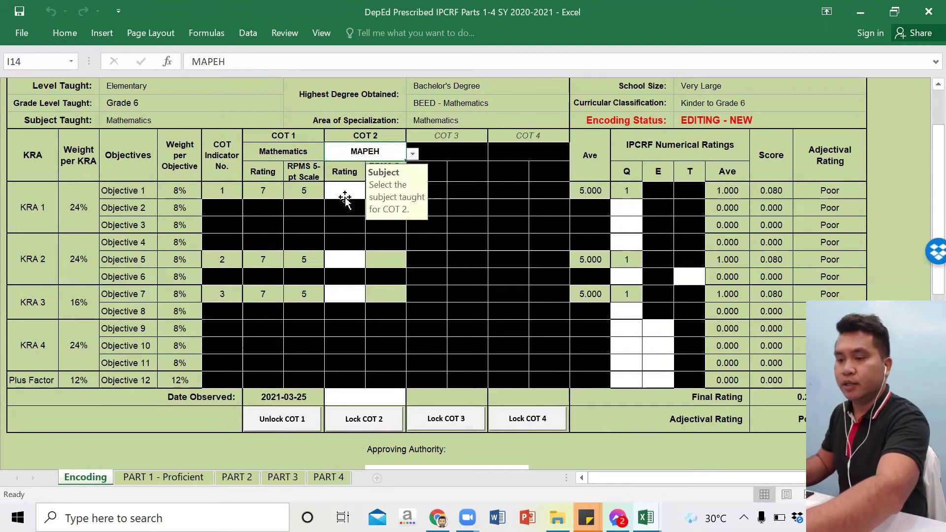
# Step: Rate COT 2 Objectives 1, 5 and 7 at 7, 6 and 7, observed 2021-04-15
pyautogui.click(347, 191)
pyautogui.write('7')
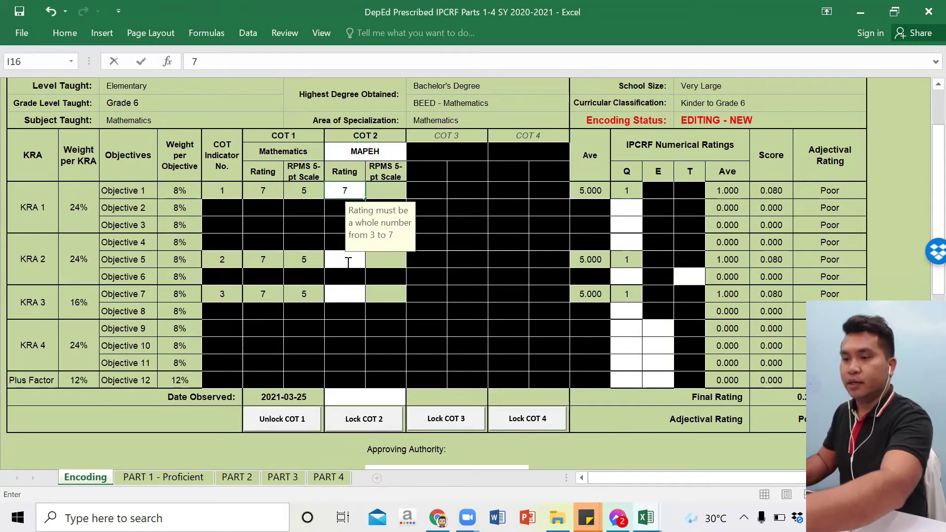
pyautogui.click(348, 260)
pyautogui.write('6')
pyautogui.click(338, 297)
pyautogui.write('7')
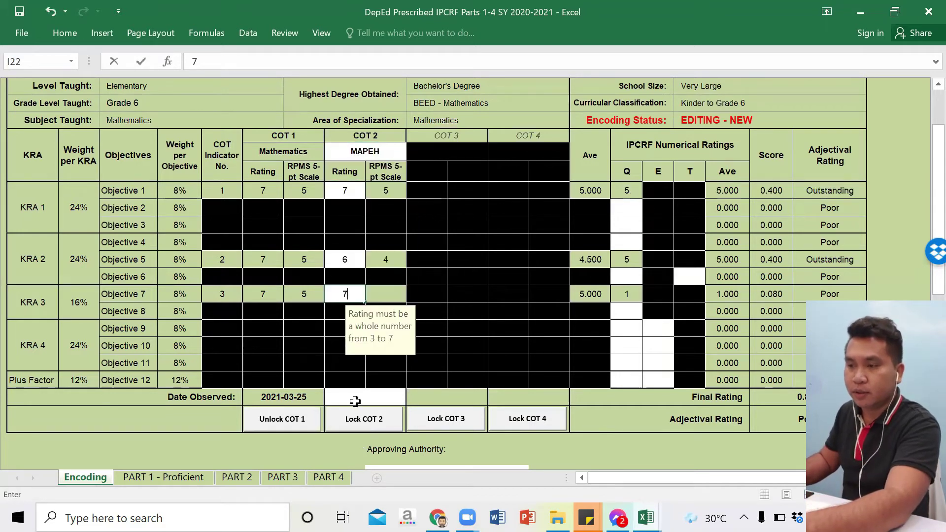
pyautogui.click(355, 401)
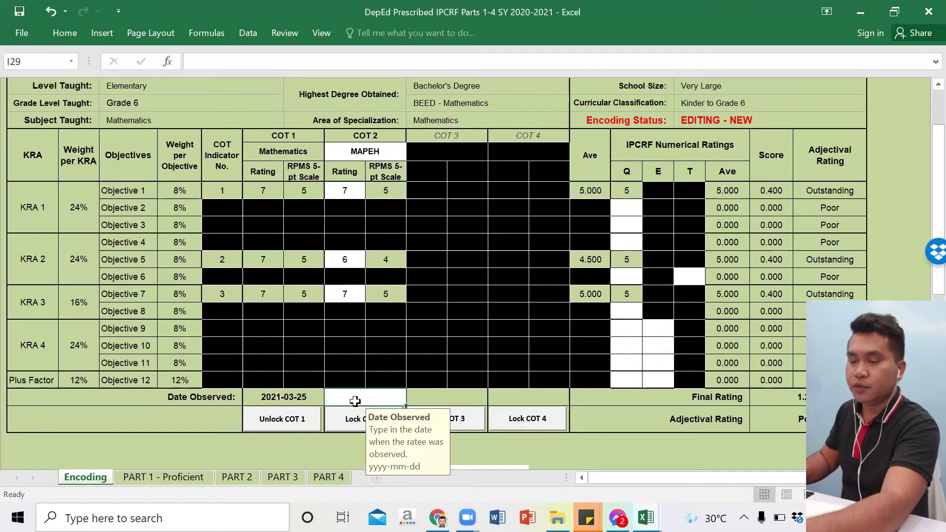
pyautogui.write('2')
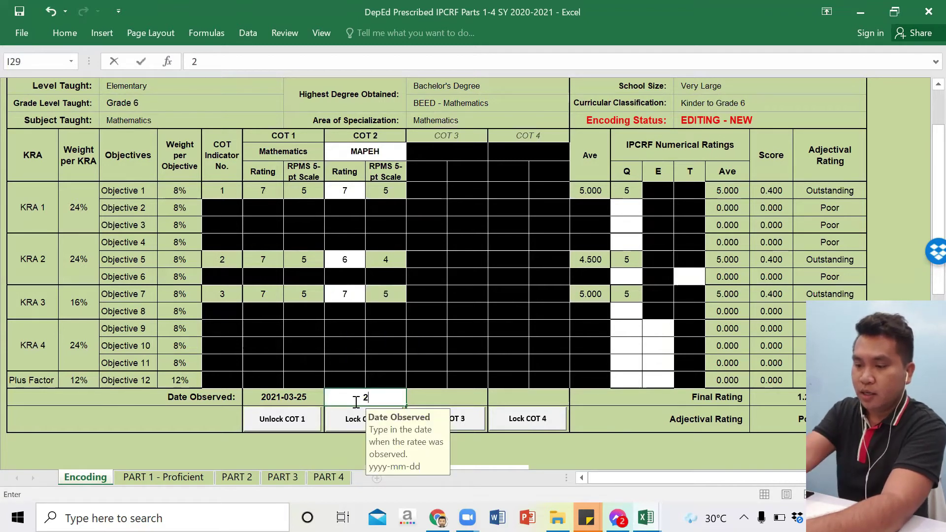
pyautogui.write('02')
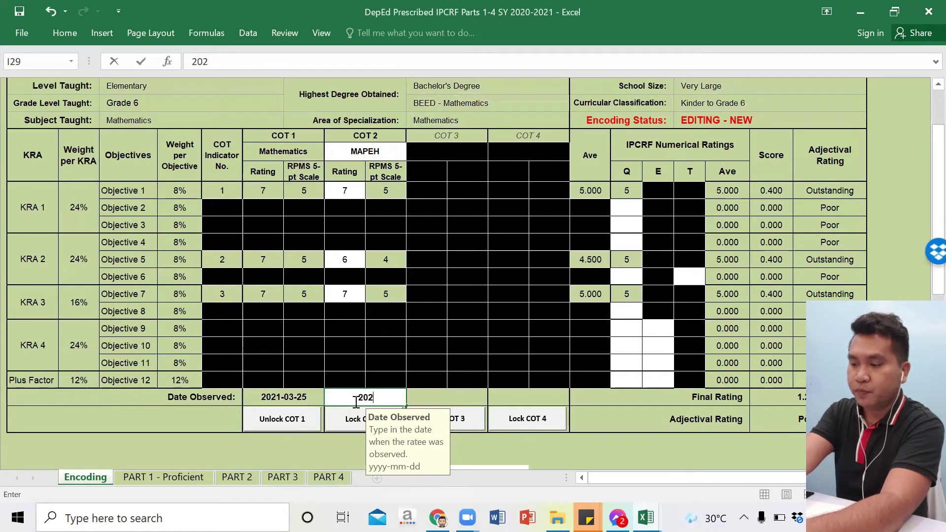
pyautogui.write('1-0')
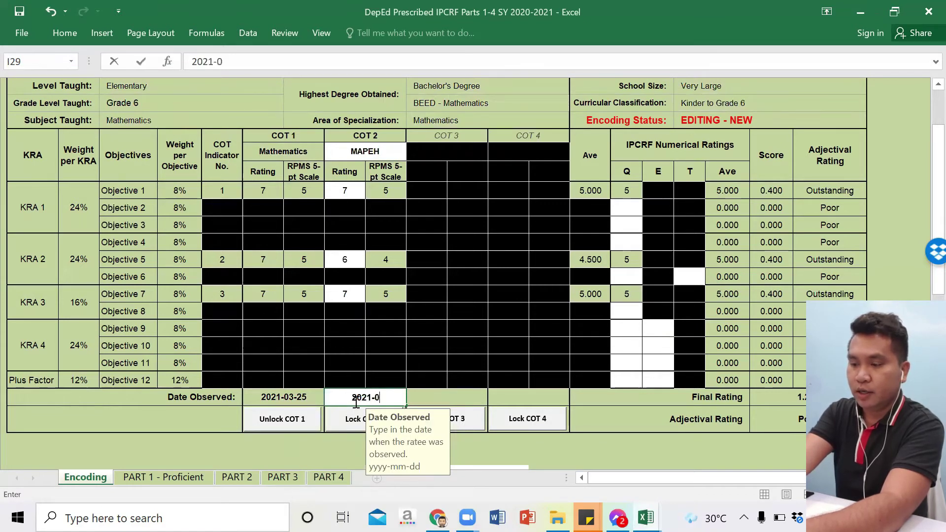
pyautogui.write('4-15')
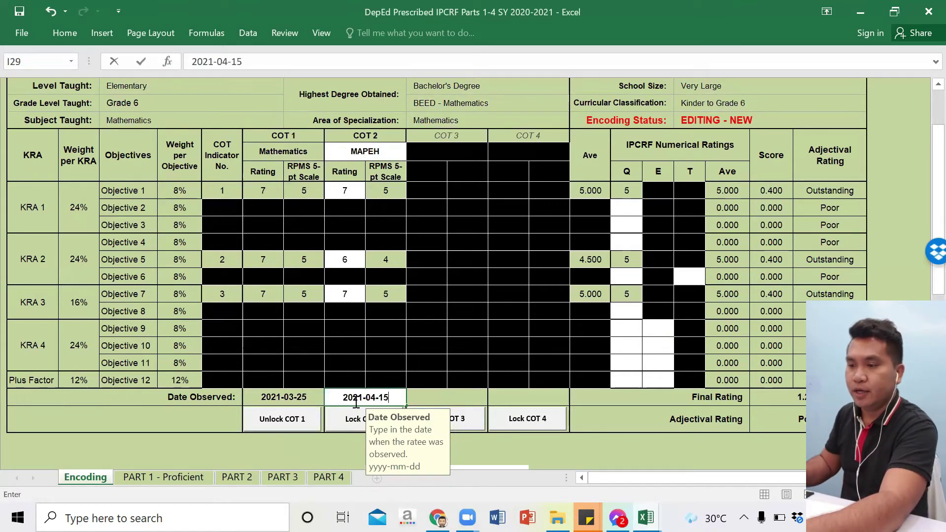
pyautogui.hotkey('ctrl', 'Return')
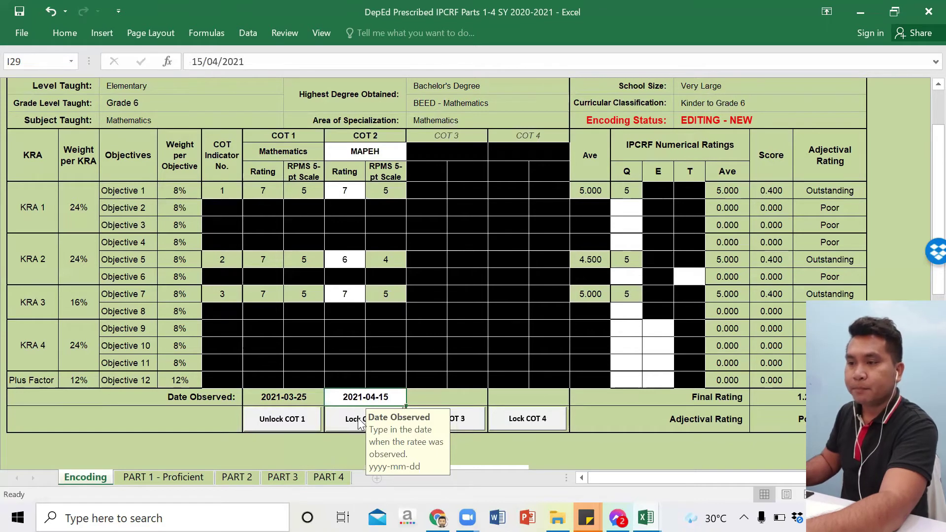
# Step: Lock COT 2 by entering the six-character rater's password
pyautogui.click(359, 423)
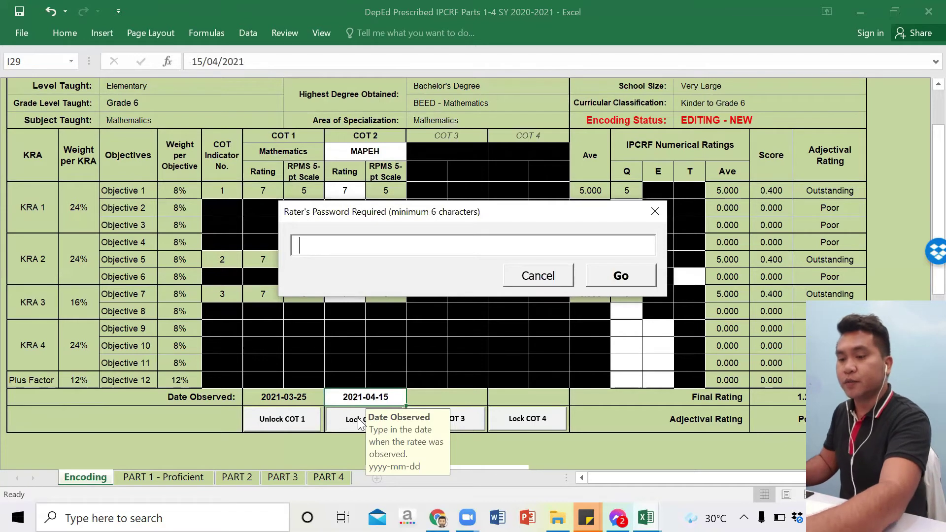
pyautogui.write('***')
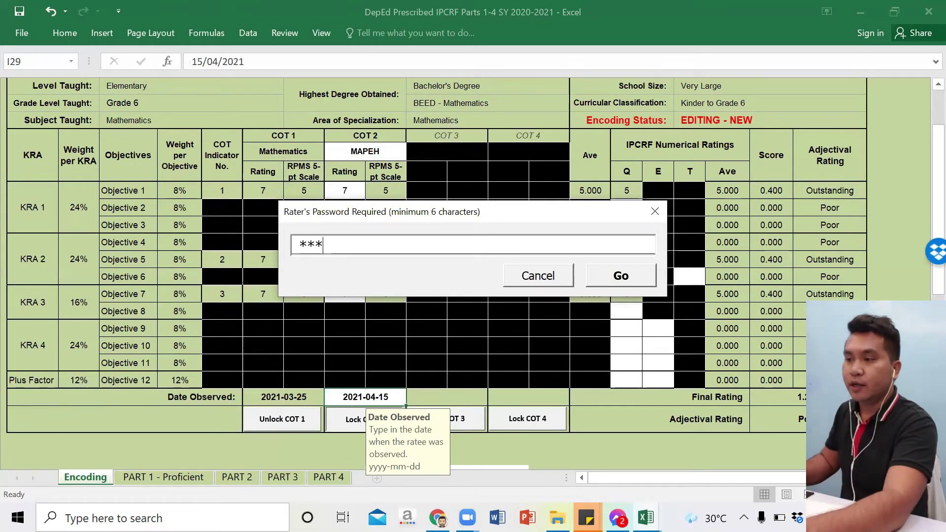
pyautogui.write('***')
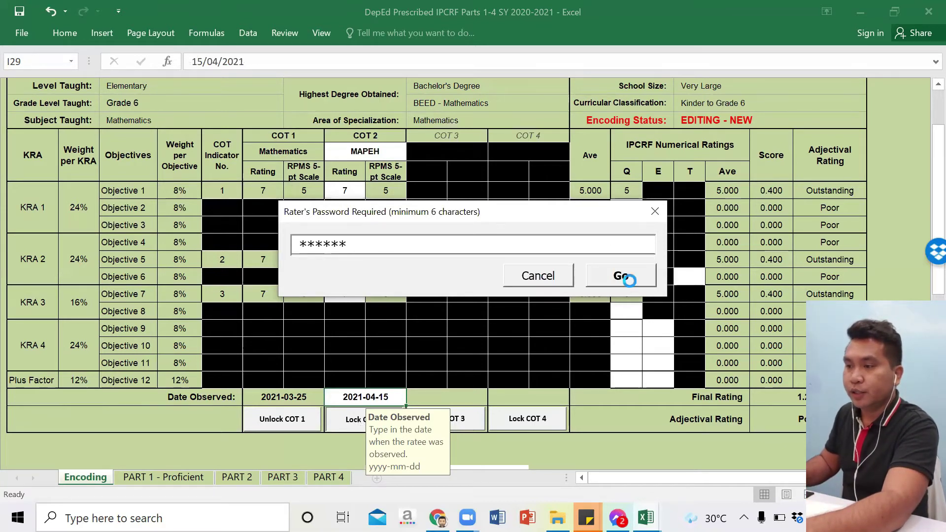
pyautogui.click(628, 279)
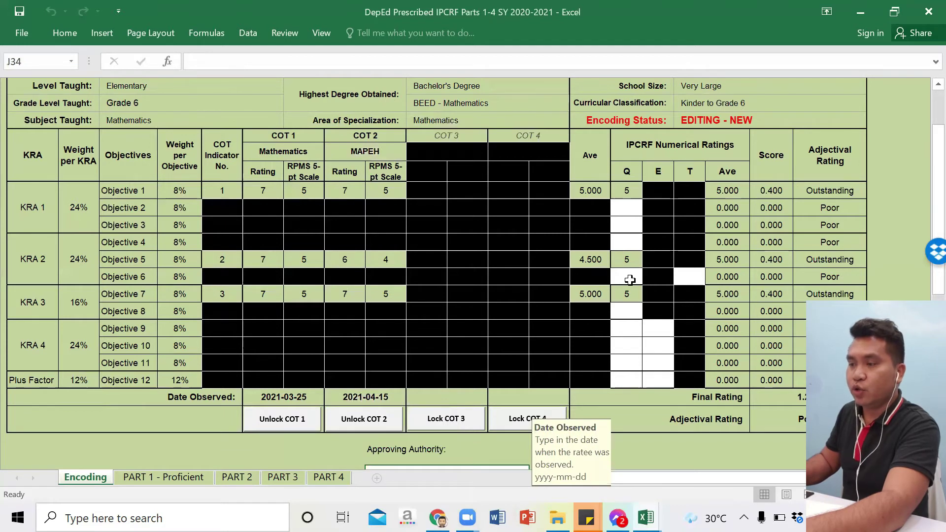
# Step: Enter a Q rating of 5 for every objective down the Q column
pyautogui.click(625, 207)
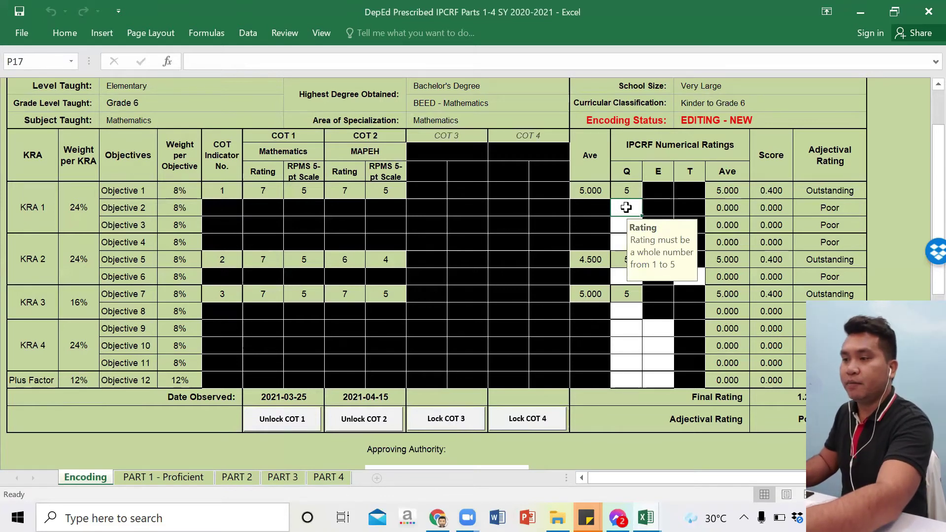
pyautogui.write('5')
pyautogui.press('Return')
pyautogui.write('5')
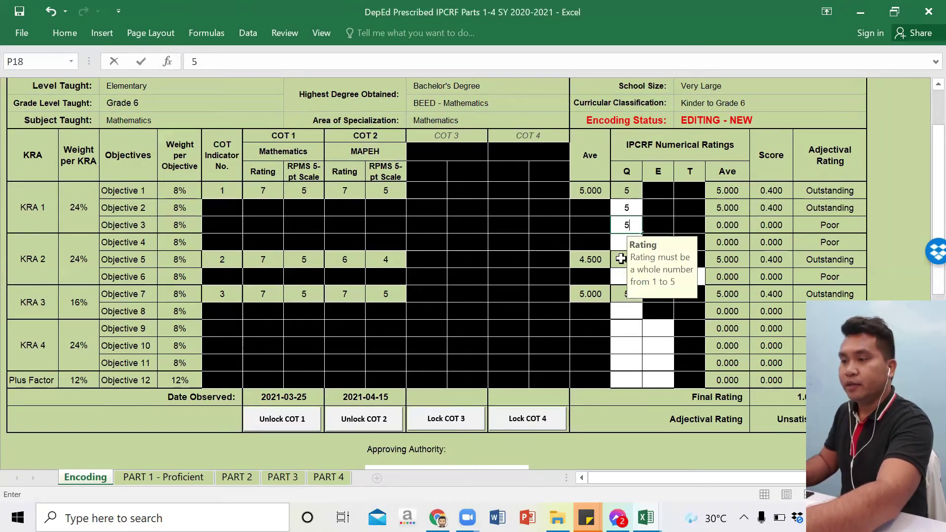
pyautogui.press('Return')
pyautogui.write('5')
pyautogui.press('Return')
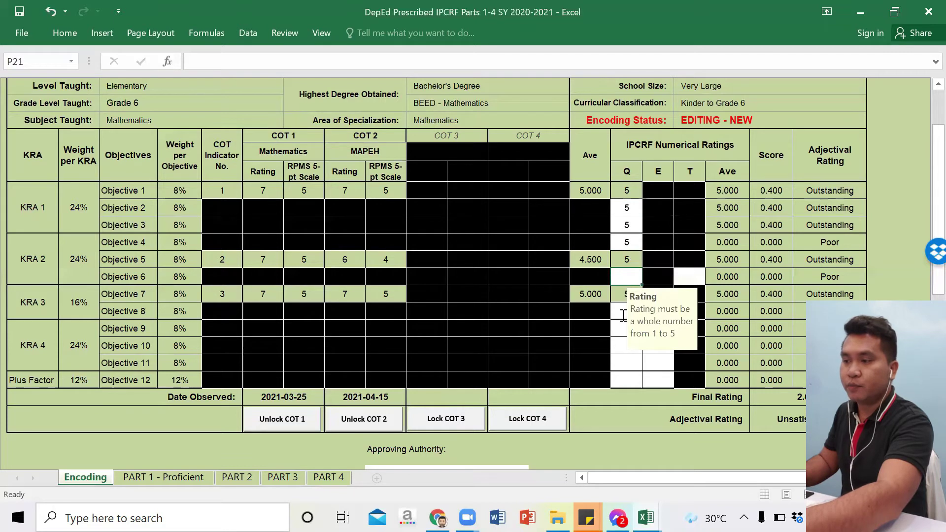
pyautogui.write('5')
pyautogui.press('Return')
pyautogui.press('Return')
pyautogui.write('5')
pyautogui.press('Return')
pyautogui.write('5')
pyautogui.press('Return')
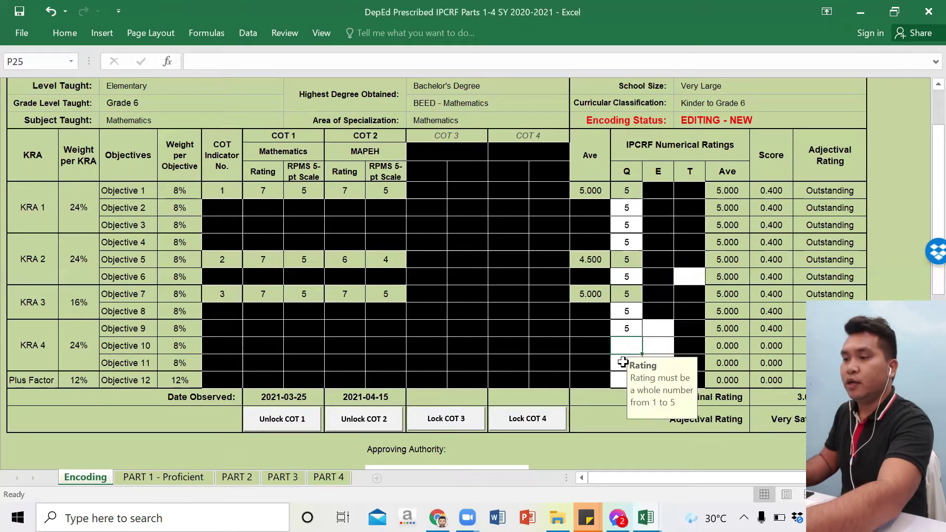
pyautogui.write('5')
pyautogui.press('Return')
pyautogui.write('5')
pyautogui.press('Return')
pyautogui.write('5')
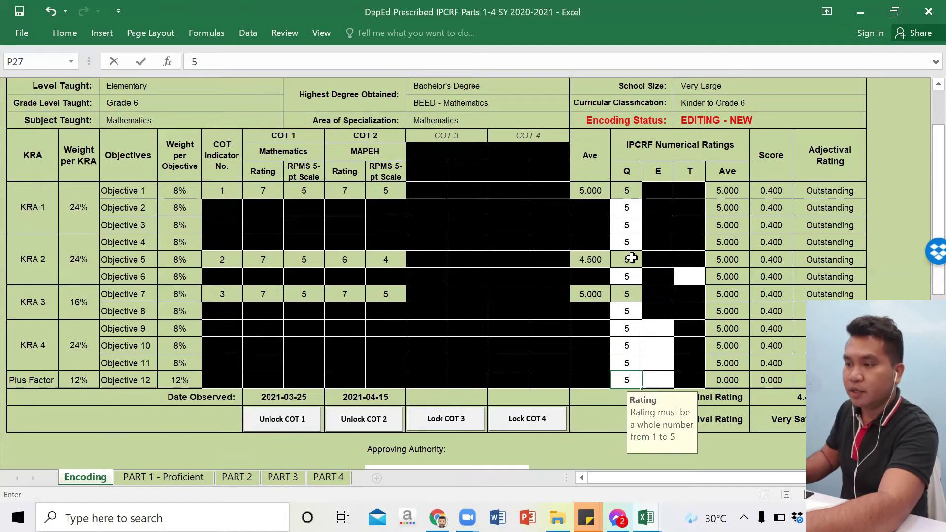
pyautogui.click(689, 276)
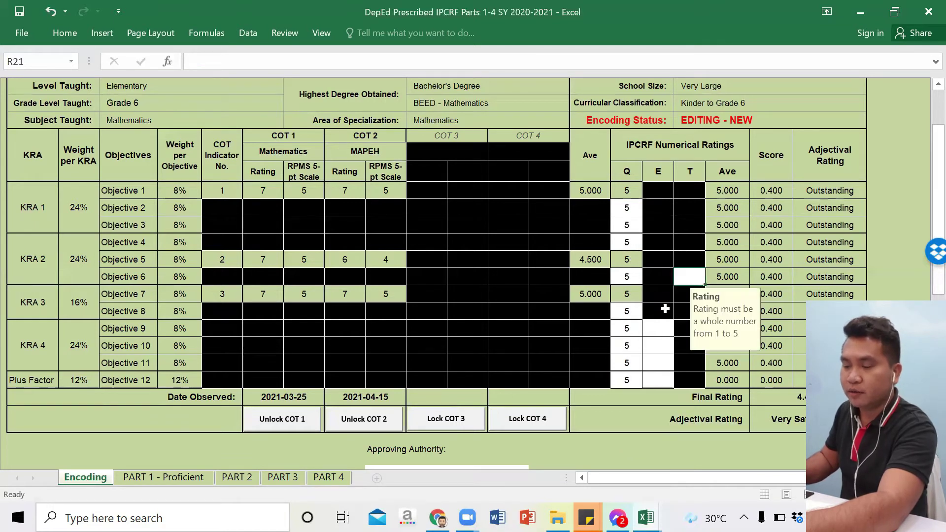
# Step: Give Objectives 9, 10 and 11 an E rating of 5 and Objective 12 an E rating of 4
pyautogui.click(650, 334)
pyautogui.press('Down')
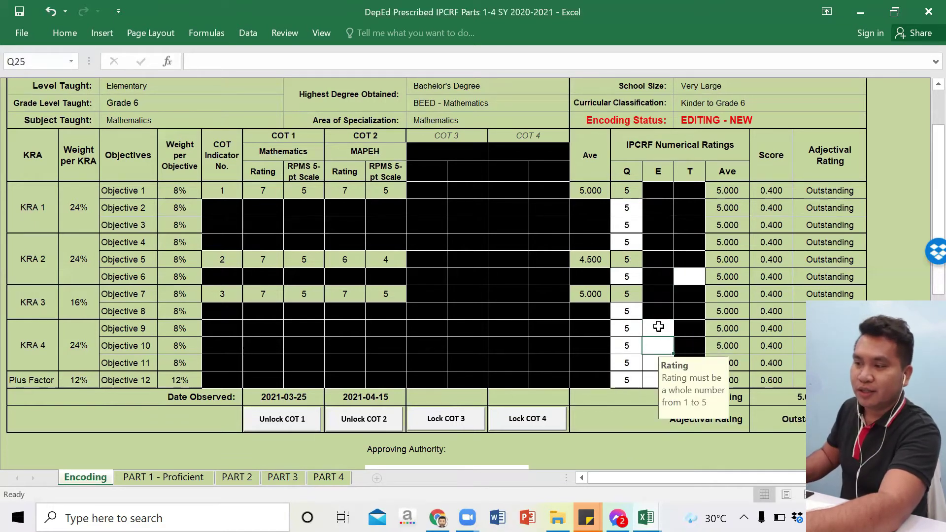
pyautogui.click(658, 327)
pyautogui.write('5')
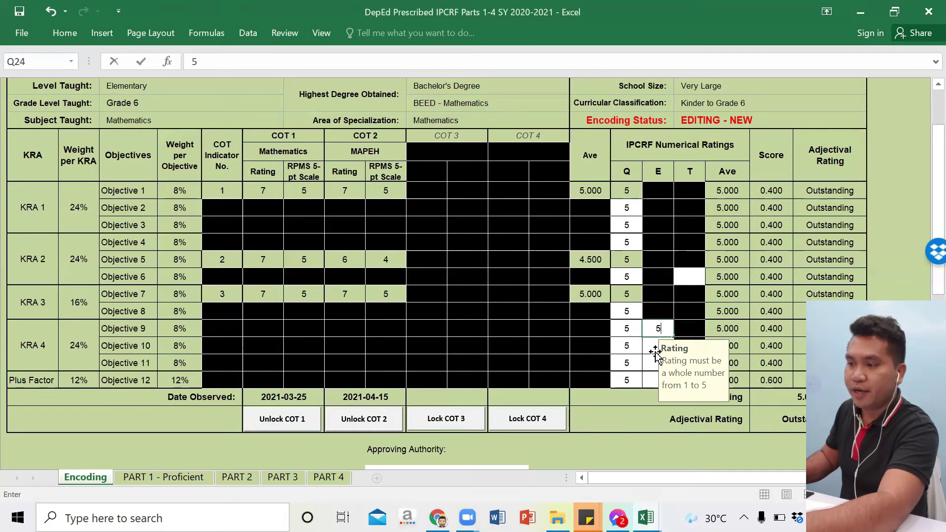
pyautogui.click(655, 350)
pyautogui.write('5')
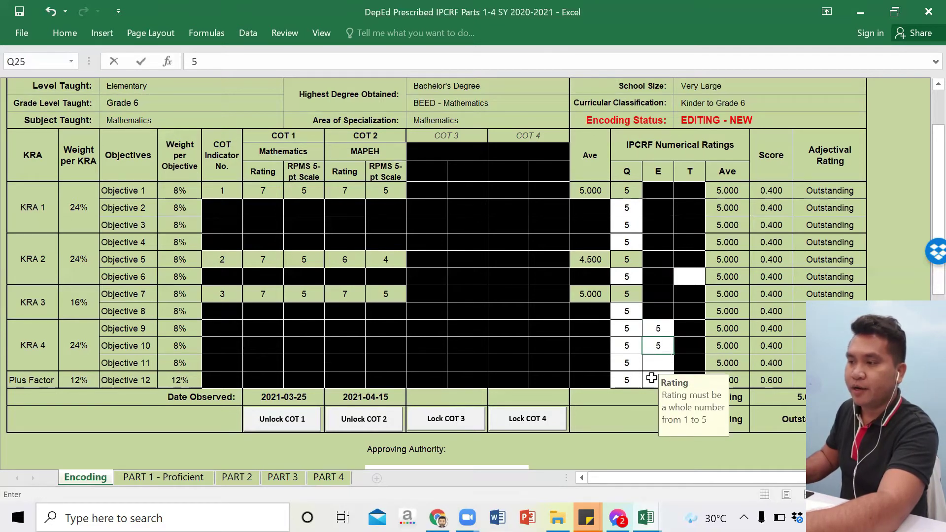
pyautogui.press('Return')
pyautogui.write('5')
pyautogui.click(651, 378)
pyautogui.write('4')
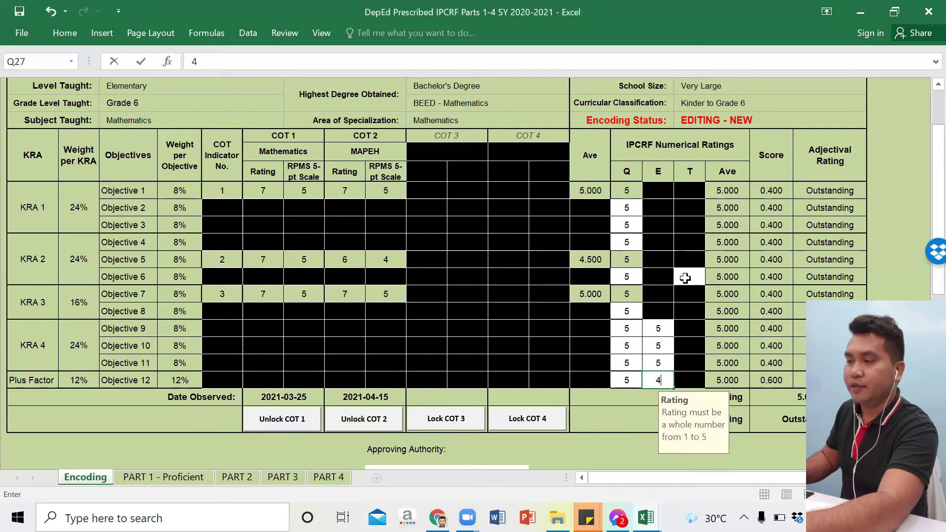
# Step: Give Objective 6 a T rating of 5
pyautogui.click(686, 277)
pyautogui.write('5')
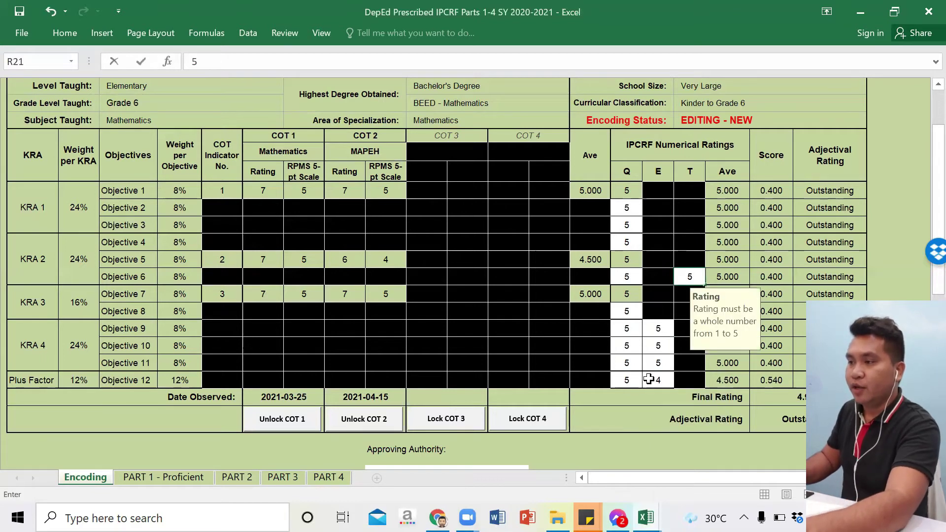
pyautogui.click(651, 378)
pyautogui.press('Up')
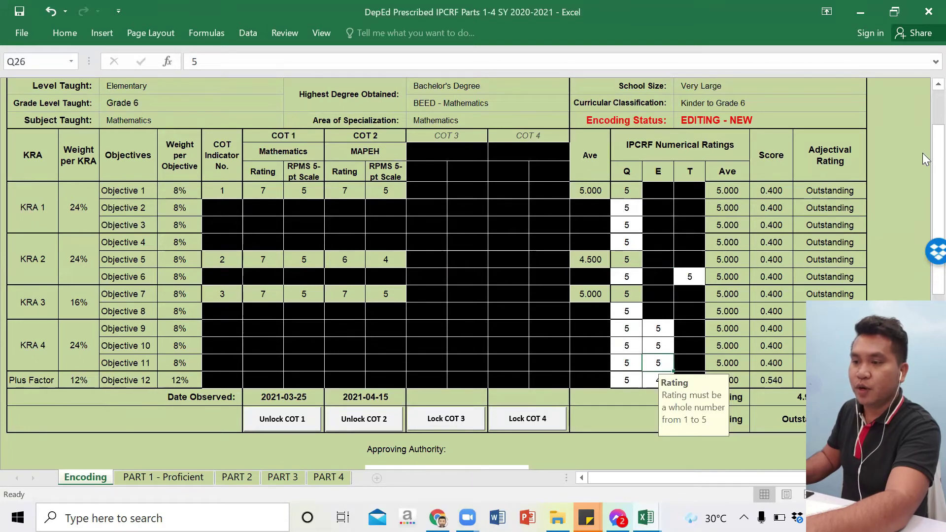
# Step: Enter the approving authority's full name with a Ph.D suffix in J34
pyautogui.moveTo(923, 154); pyautogui.dragTo(921, 186)
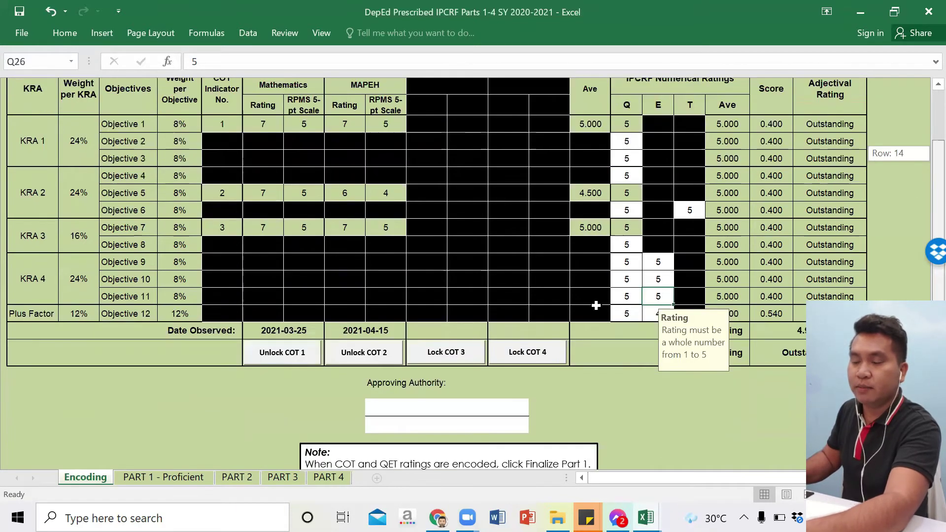
pyautogui.scroll(-1, 493, 340)
pyautogui.scroll(-1, 490, 348)
pyautogui.click(490, 348)
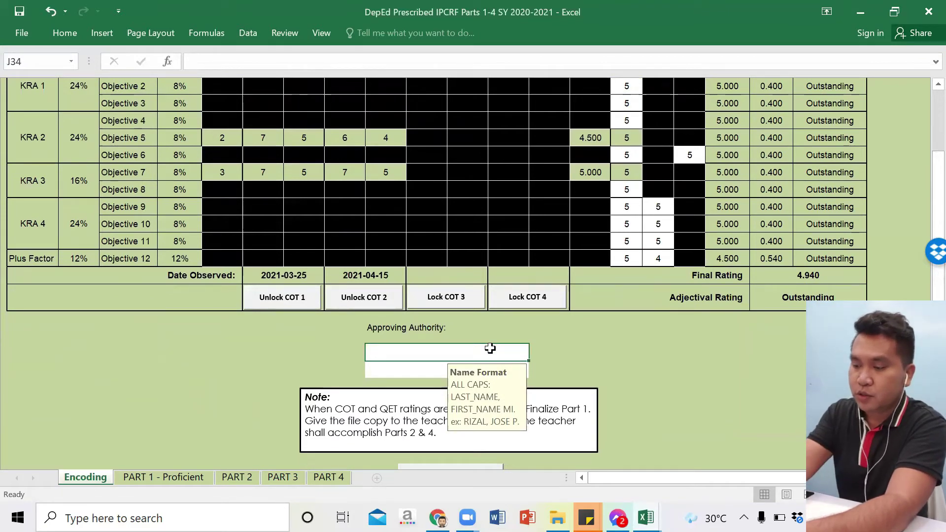
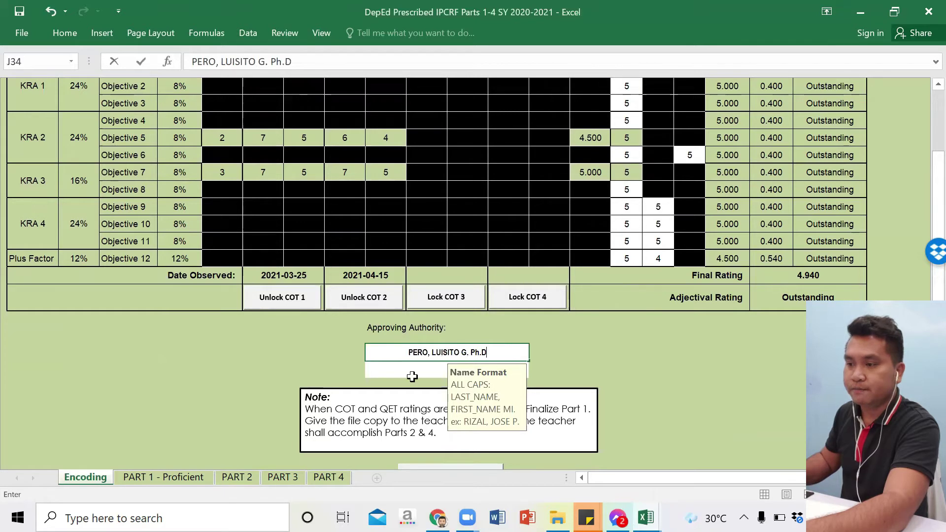
pyautogui.click(413, 377)
# Step: Set the approving authority's position to Principal III
pyautogui.click(536, 373)
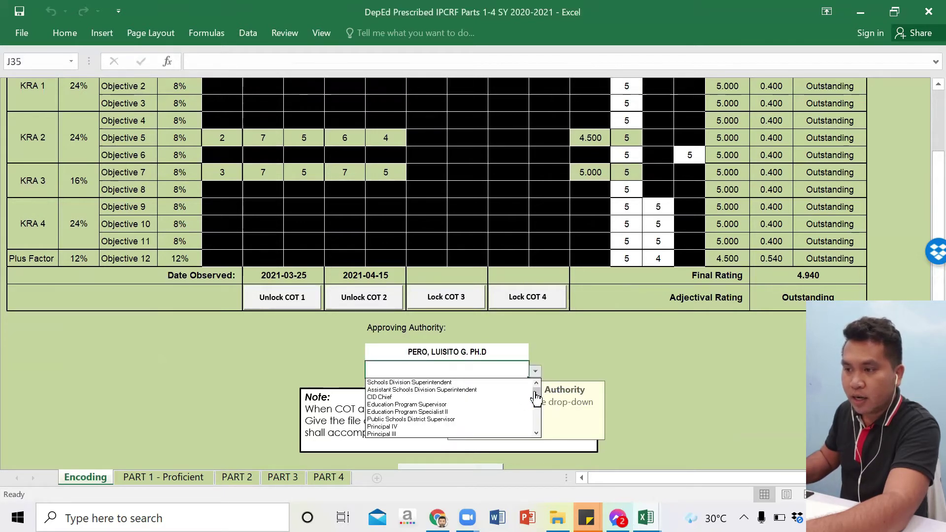
pyautogui.moveTo(535, 394); pyautogui.dragTo(540, 411)
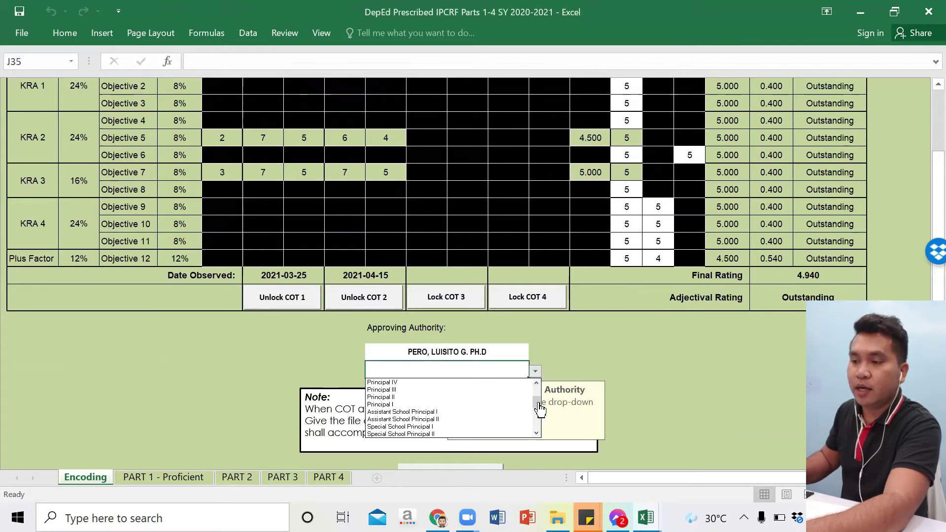
pyautogui.click(485, 397)
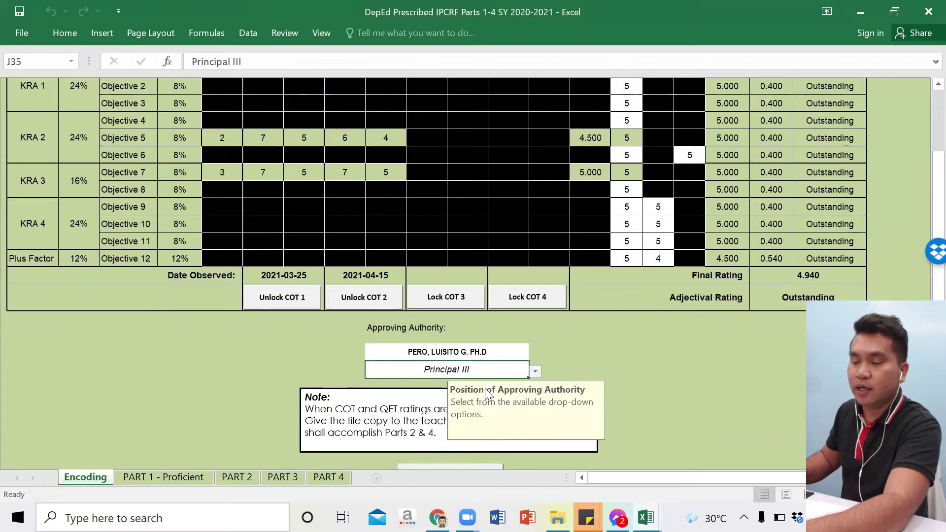
# Step: Remove the Ph.D suffix from the approving authority's name
pyautogui.click(497, 350)
pyautogui.doubleClick(502, 350)
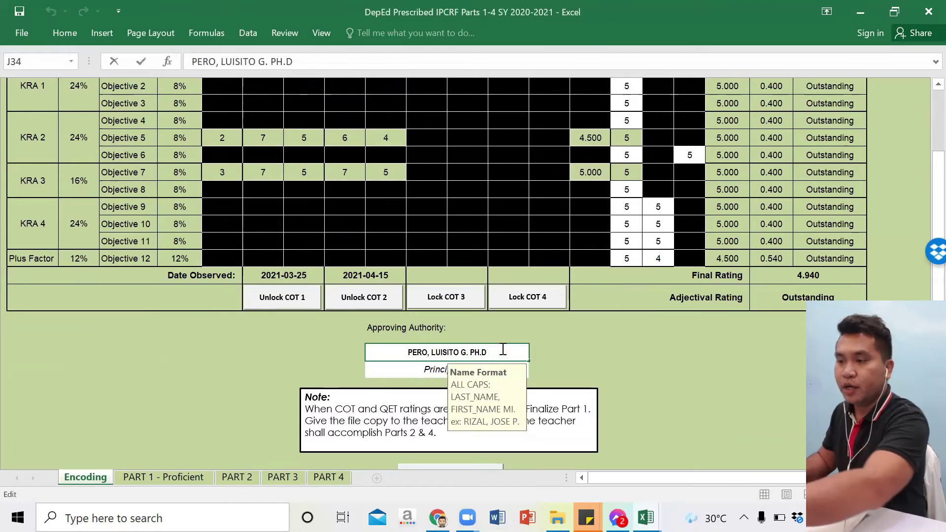
pyautogui.press('BackSpace')
pyautogui.press('BackSpace')
pyautogui.press('BackSpace')
pyautogui.press('BackSpace')
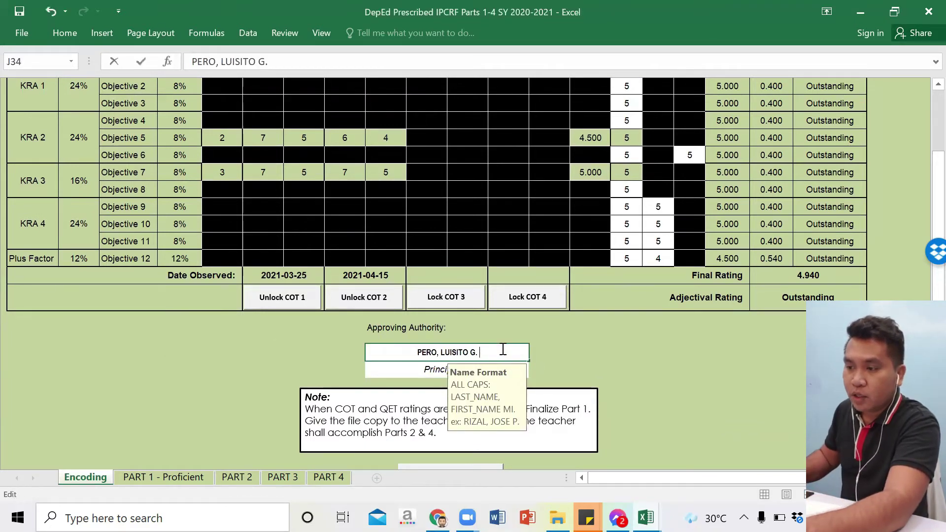
pyautogui.click(402, 372)
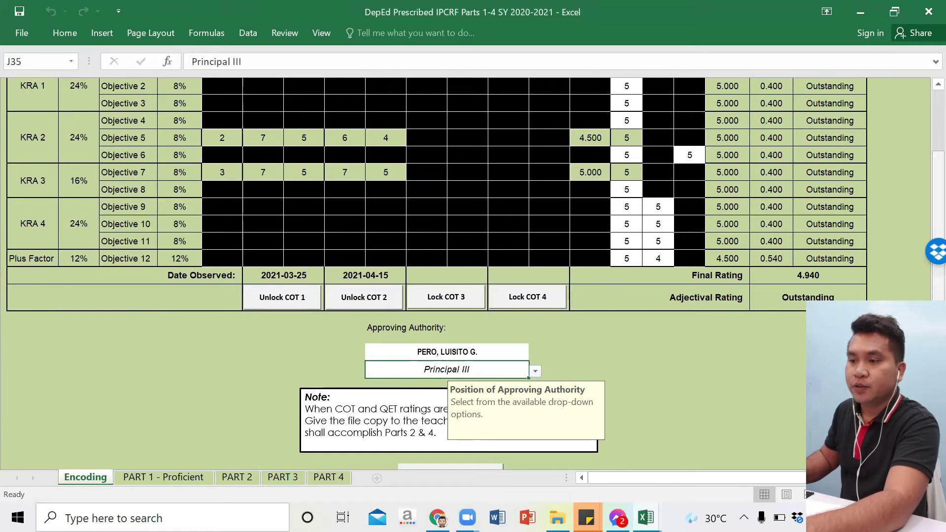
pyautogui.scroll(-1, 473, 271)
pyautogui.scroll(-1, 472, 222)
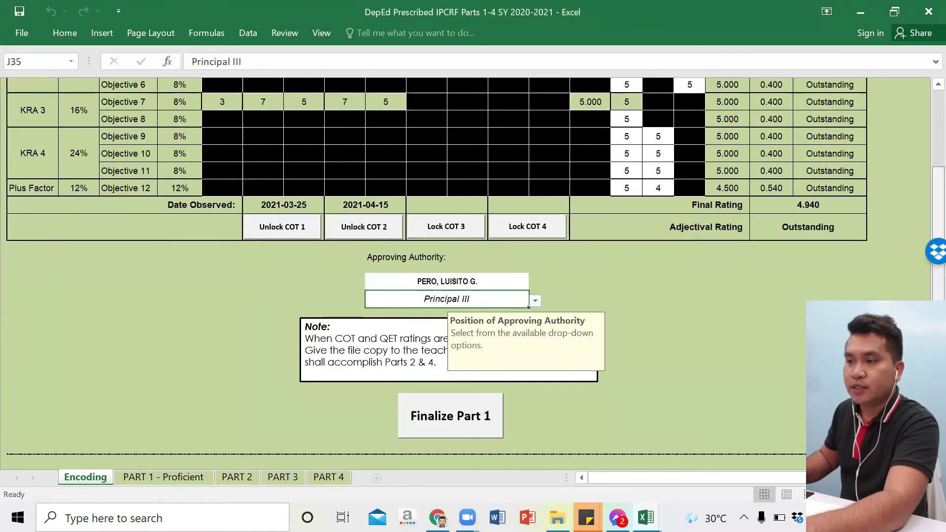
# Step: Finalize Part 1 with the rater's password and acknowledge the data-saved message
pyautogui.scroll(10, 924, 258)
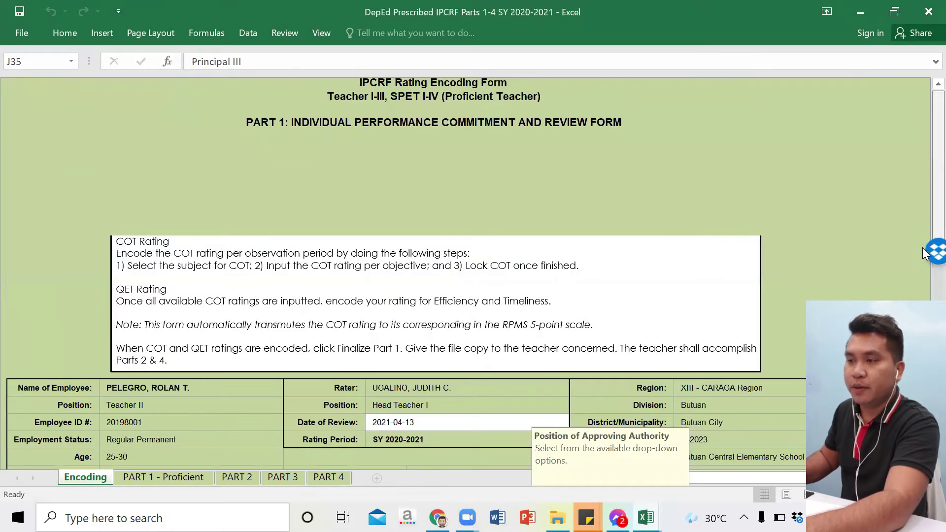
pyautogui.scroll(-5, 925, 269)
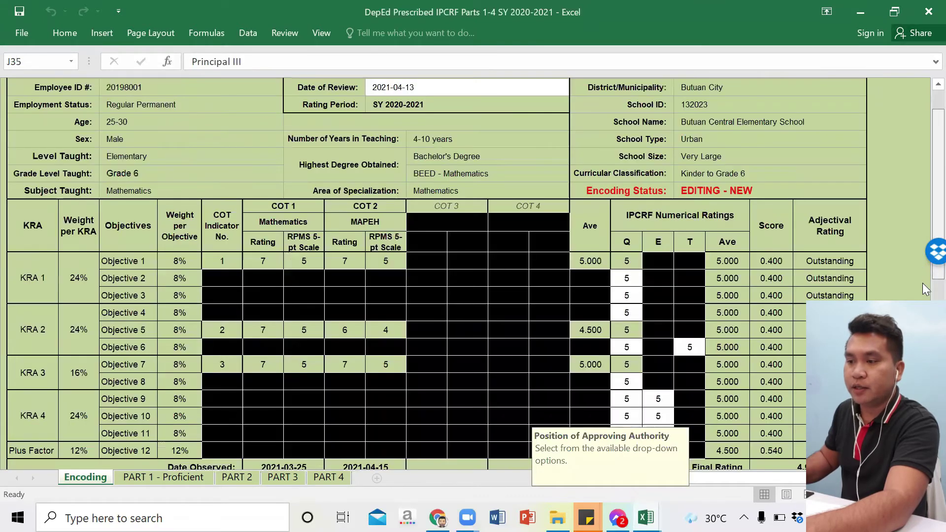
pyautogui.scroll(-1, 925, 289)
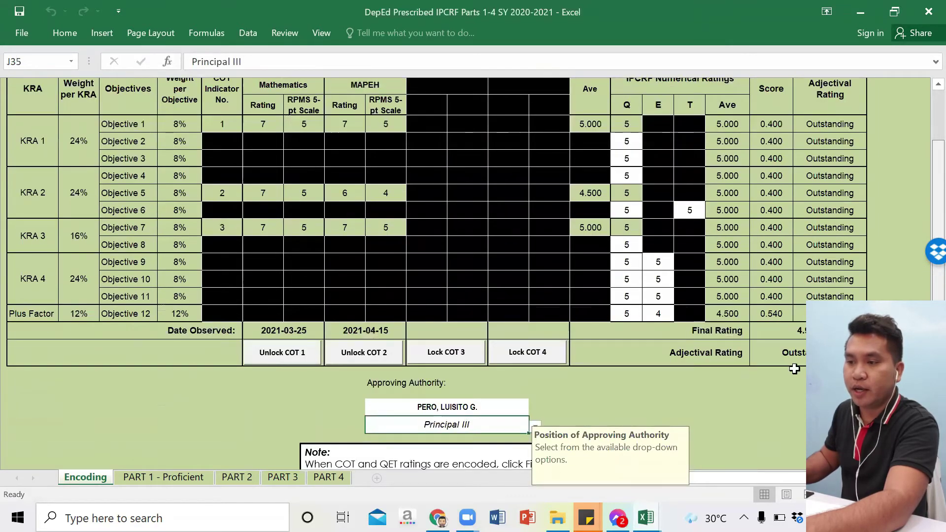
pyautogui.scroll(-2, 544, 387)
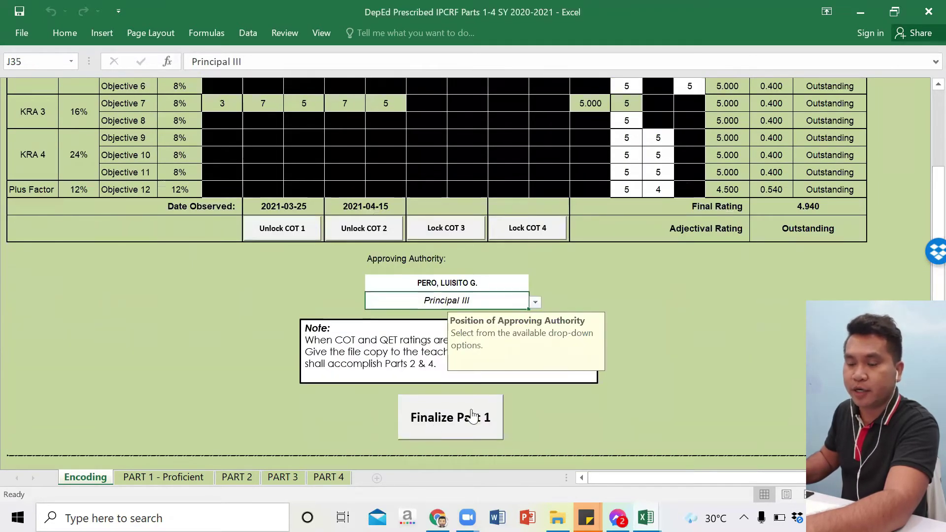
pyautogui.click(472, 415)
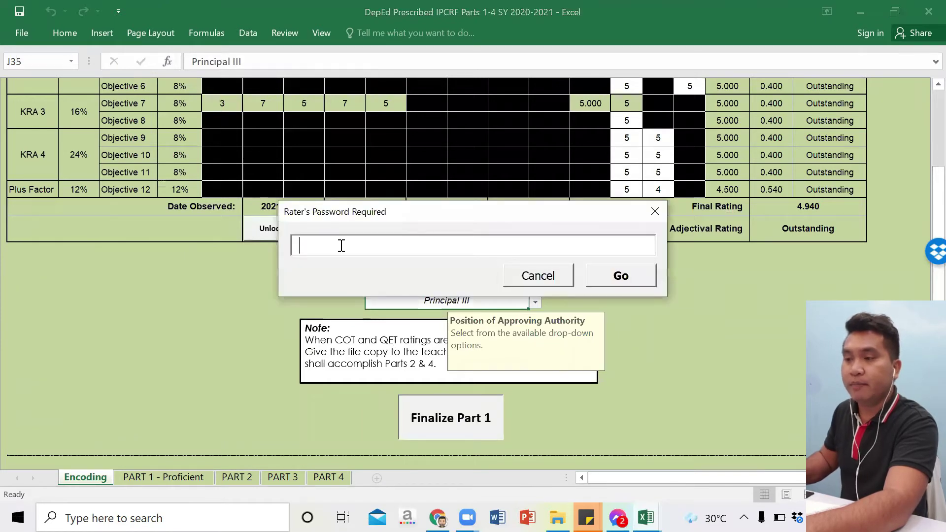
pyautogui.write('**')
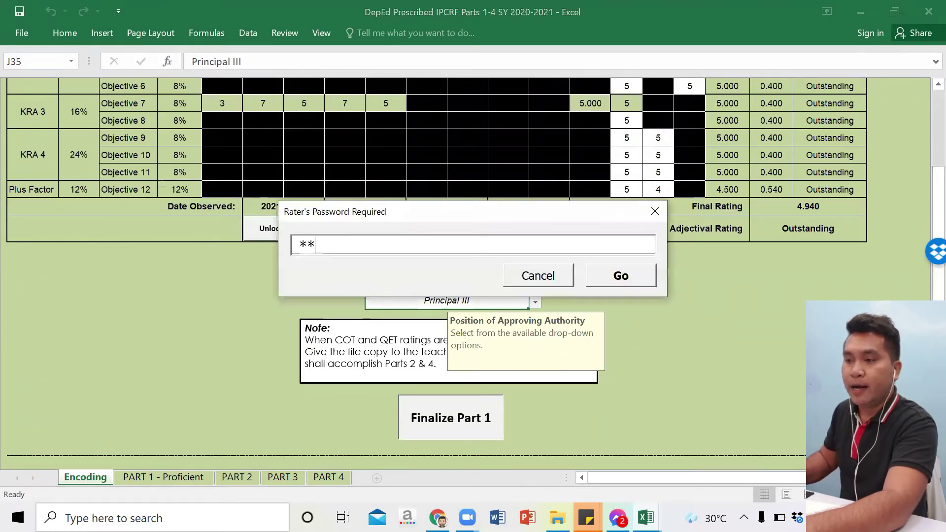
pyautogui.write('****')
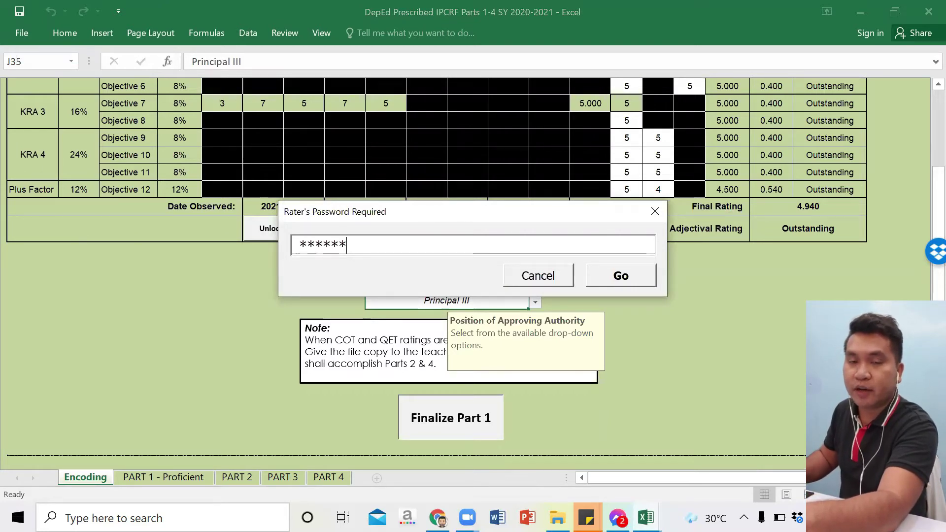
pyautogui.click(606, 275)
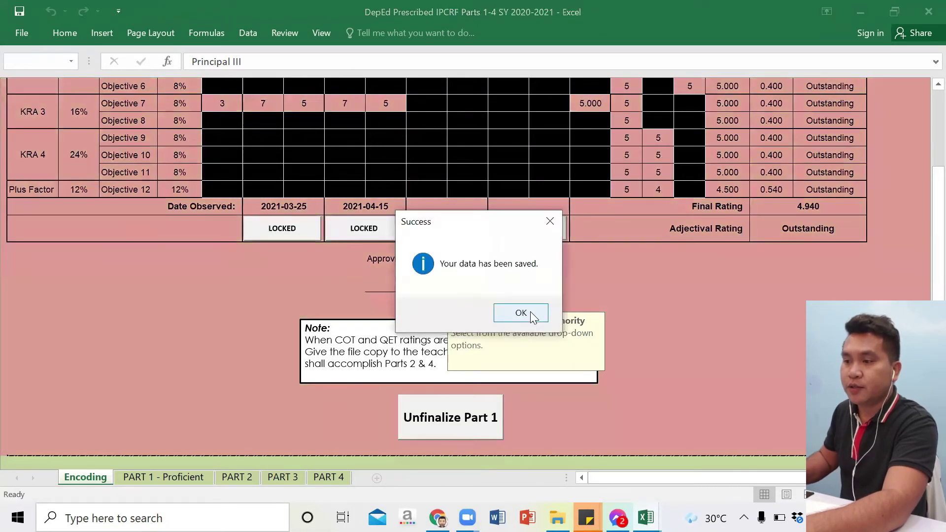
pyautogui.click(530, 311)
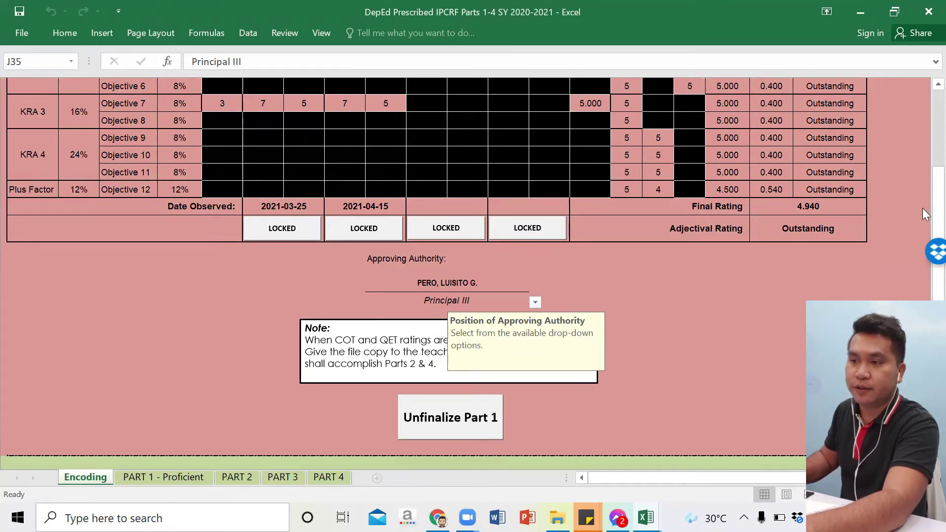
pyautogui.moveTo(924, 213); pyautogui.dragTo(922, 148)
pyautogui.moveTo(922, 185); pyautogui.dragTo(79, 245)
# Step: Tick Self-Management items 2 and 3 and Teamwork items 1 to 4
pyautogui.click(79, 244)
pyautogui.click(79, 267)
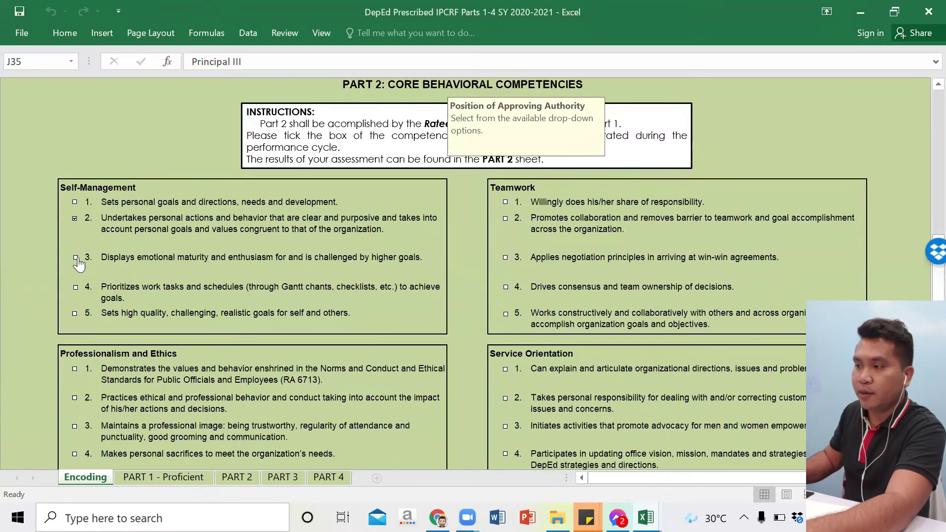
pyautogui.click(505, 287)
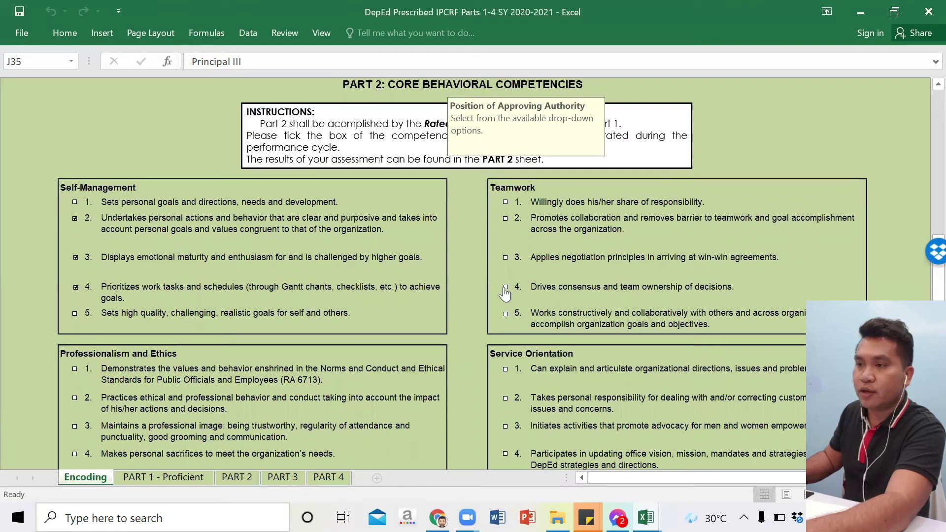
pyautogui.click(507, 203)
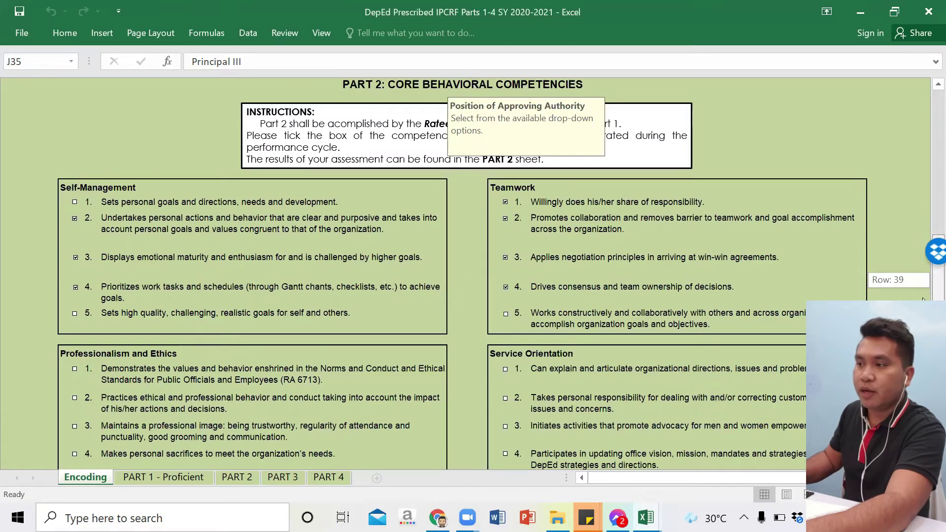
pyautogui.scroll(-5, 77, 197)
# Step: Tick all five Professionalism and Ethics items and all five Service Orientation items
pyautogui.click(75, 166)
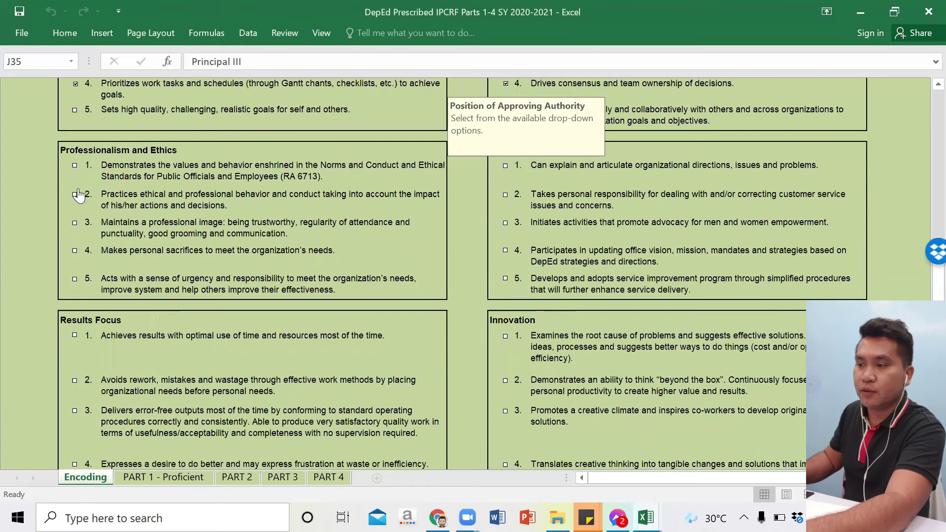
pyautogui.click(75, 194)
pyautogui.click(75, 279)
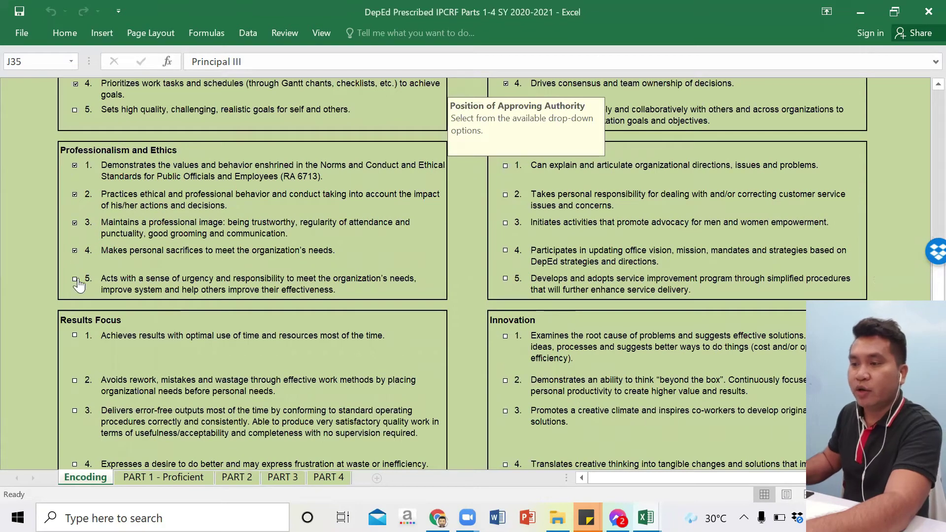
pyautogui.click(506, 166)
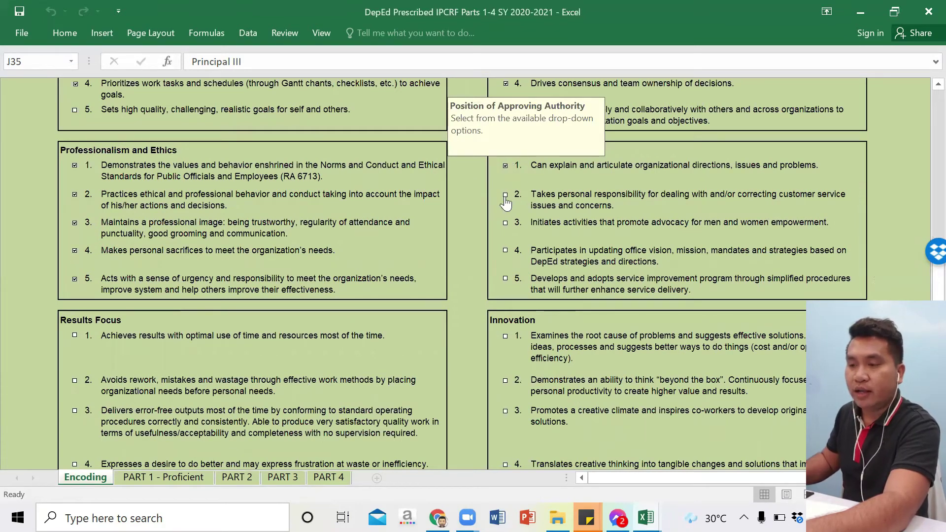
pyautogui.click(506, 195)
pyautogui.click(506, 278)
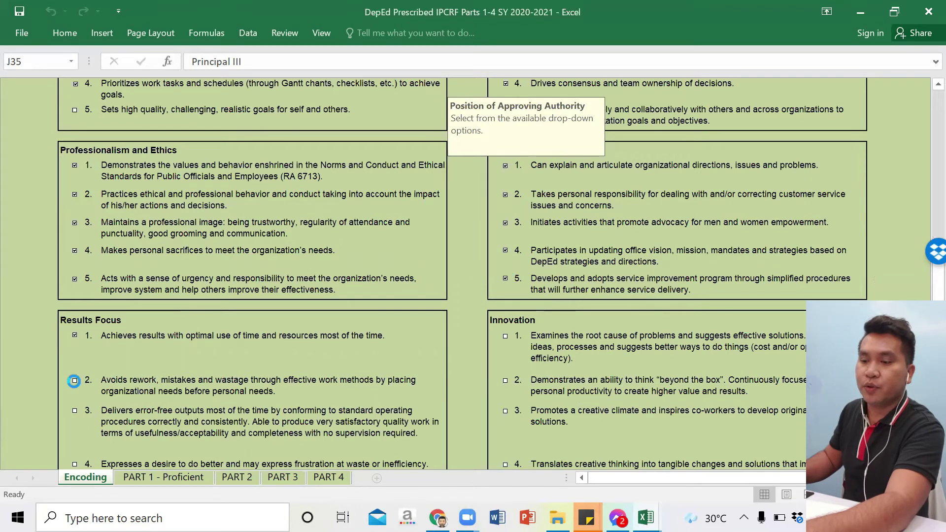
# Step: Tick Results Focus items 1-3, Innovation item 1, and Self-Management items 1 and 5
pyautogui.click(75, 380)
pyautogui.click(505, 336)
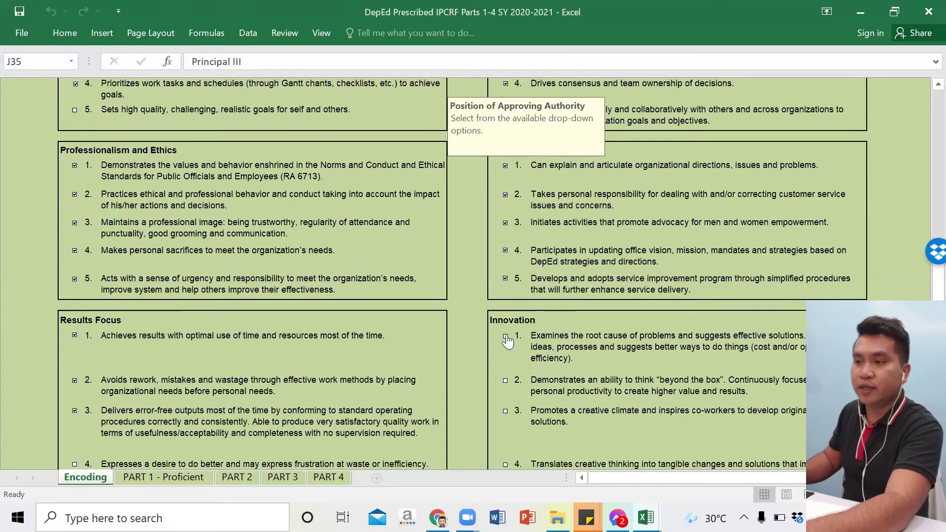
pyautogui.scroll(5, 277, 262)
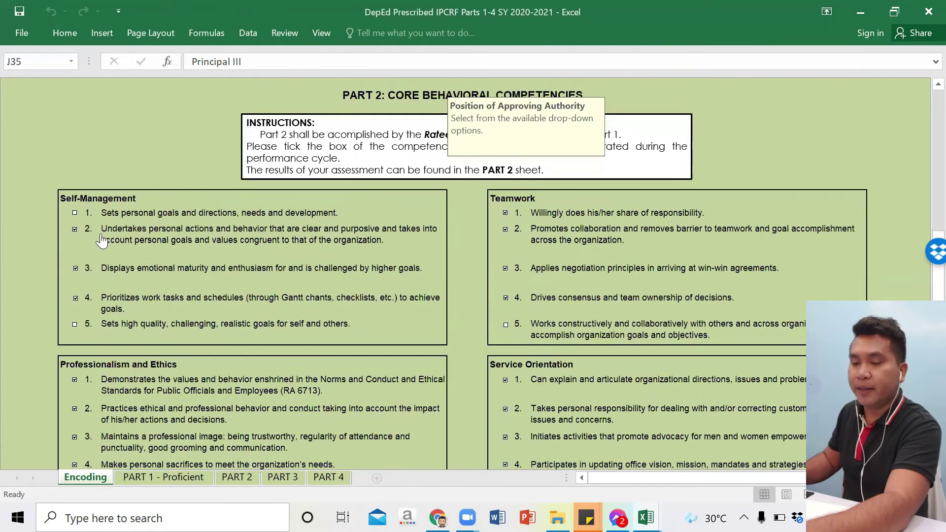
pyautogui.click(74, 324)
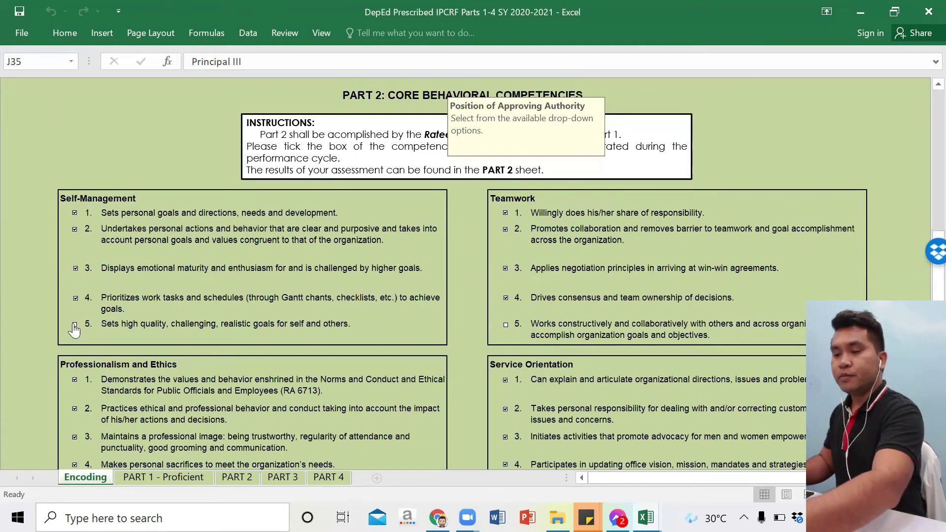
pyautogui.scroll(-5, 475, 434)
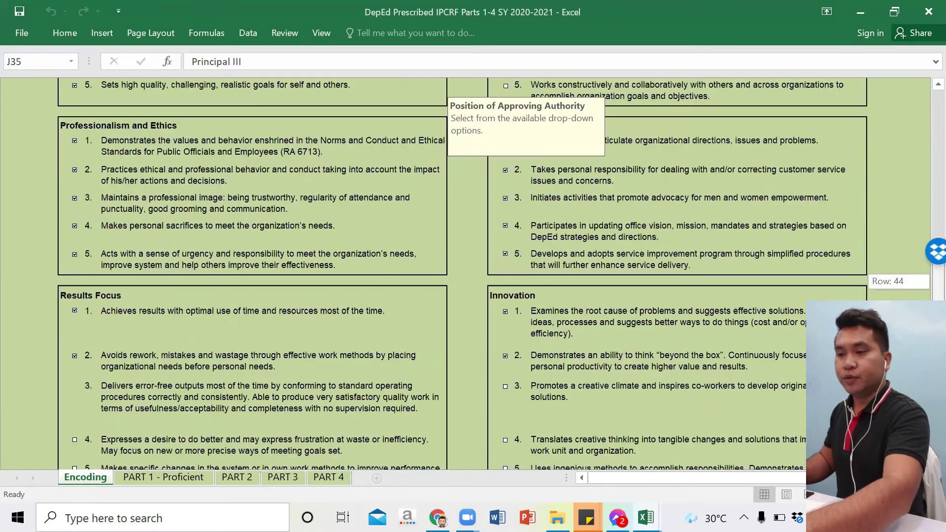
pyautogui.scroll(-4, 475, 433)
# Step: Finalize Part 2 by entering and confirming the ratee's password, then view the PART 1 - Proficient sheet
pyautogui.click(476, 432)
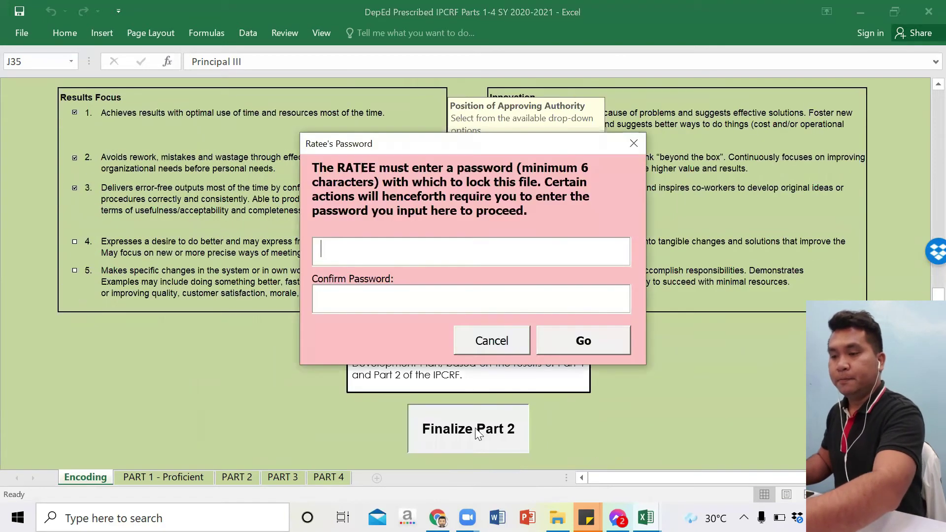
pyautogui.write('******')
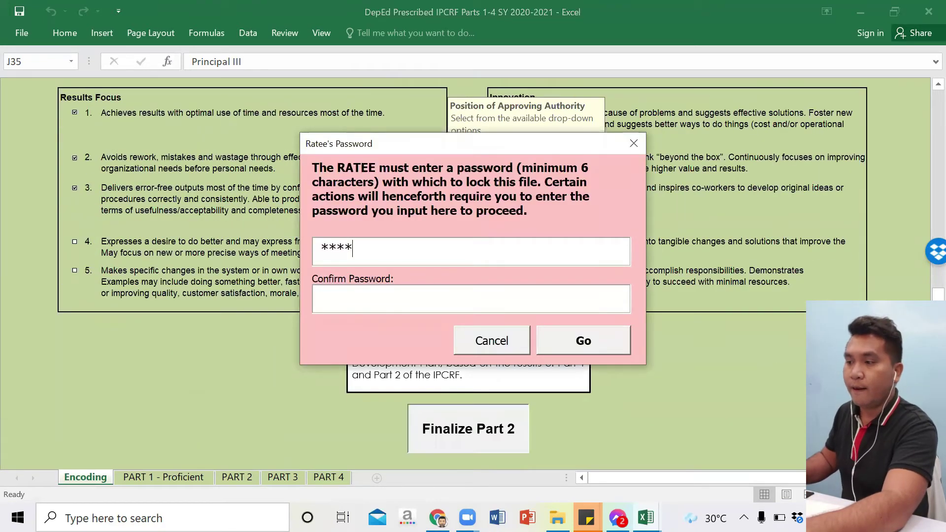
pyautogui.click(393, 308)
pyautogui.write('******')
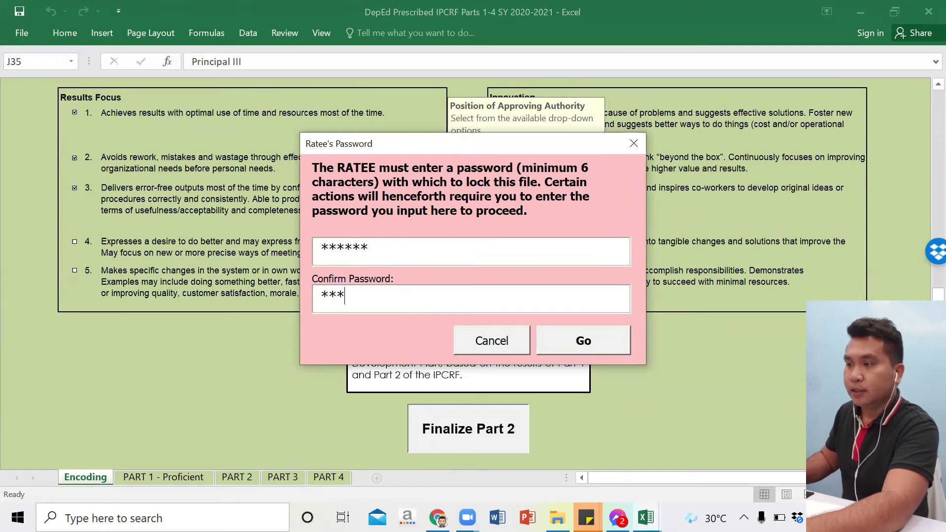
pyautogui.click(581, 343)
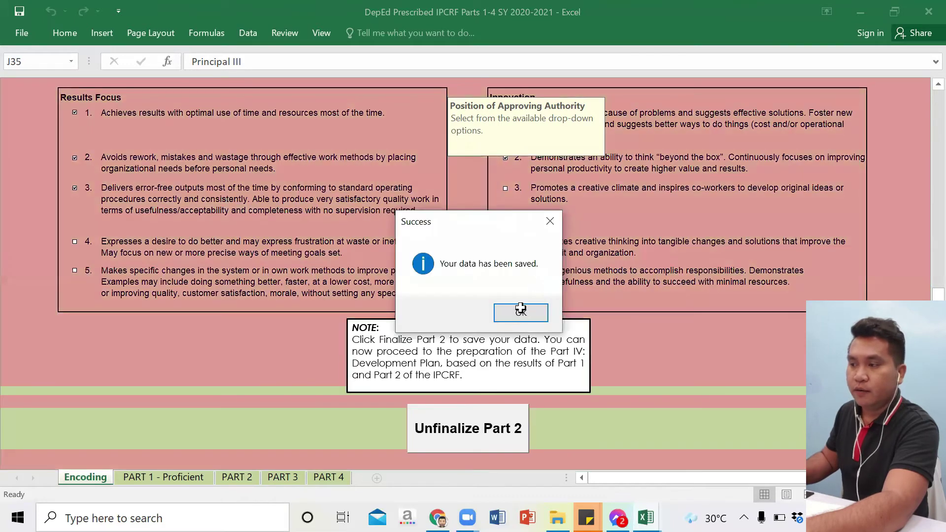
pyautogui.click(521, 311)
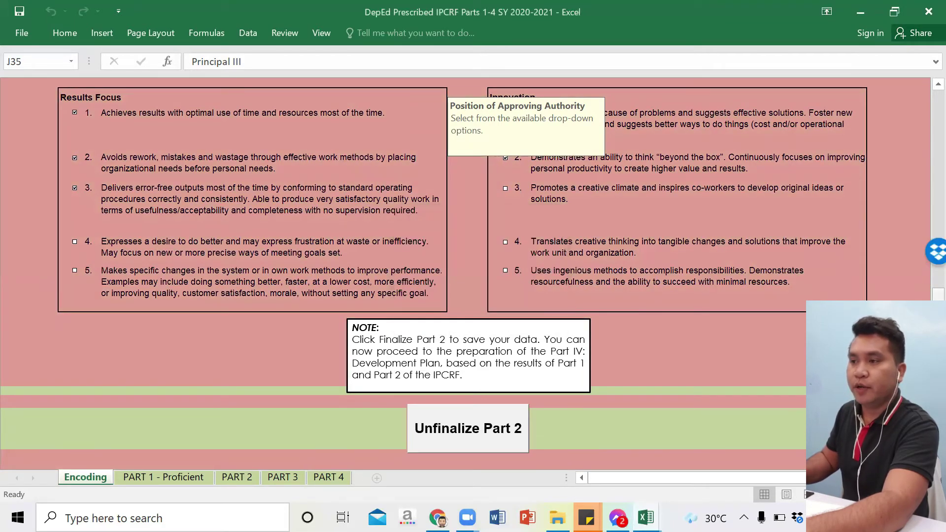
pyautogui.click(141, 476)
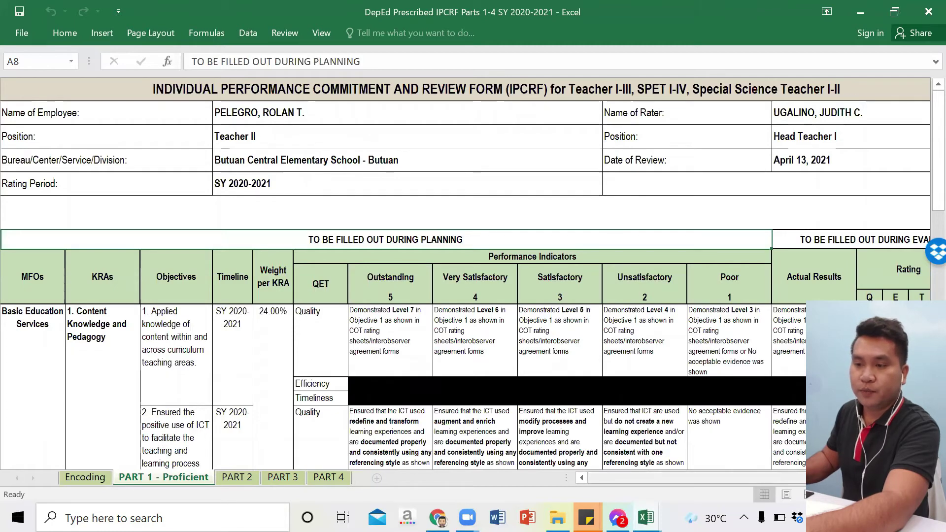
# Step: Scroll through the PART 1 ratings, then review the PART 2 competencies sheet
pyautogui.hscroll(1, 463, 345)
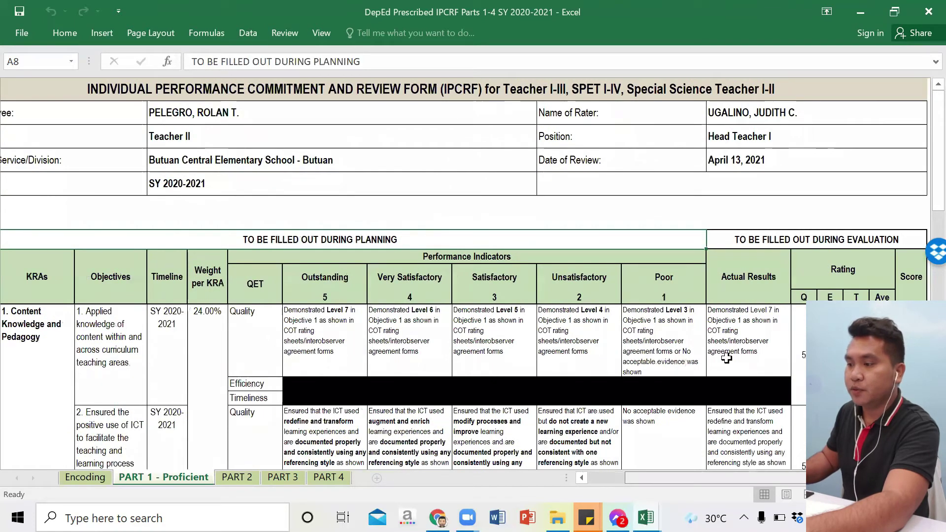
pyautogui.scroll(-4, 726, 358)
pyautogui.scroll(4, 726, 359)
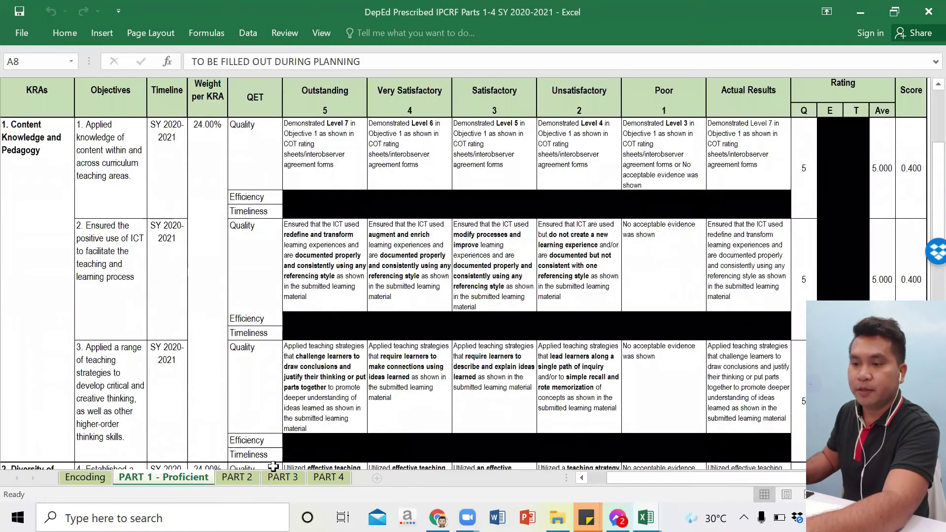
pyautogui.hotkey('ctrl', 'pagedown')
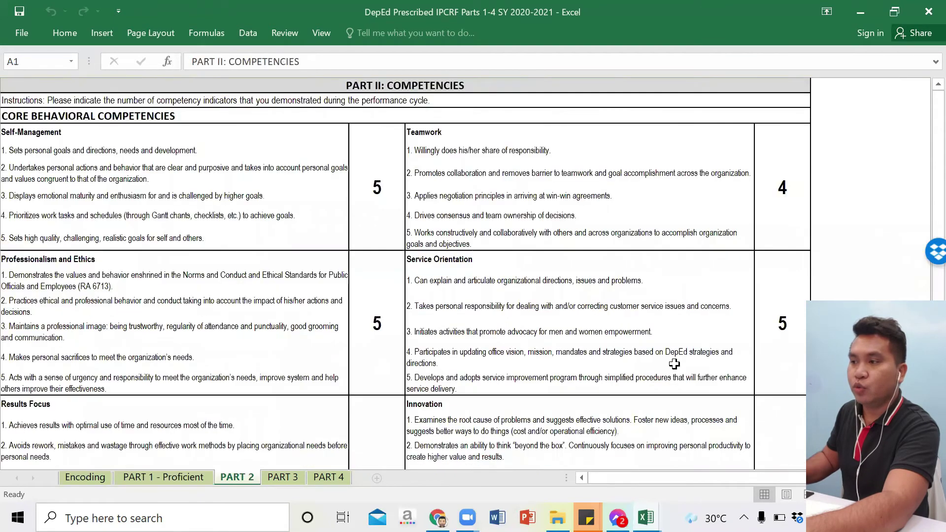
pyautogui.scroll(-2, 673, 363)
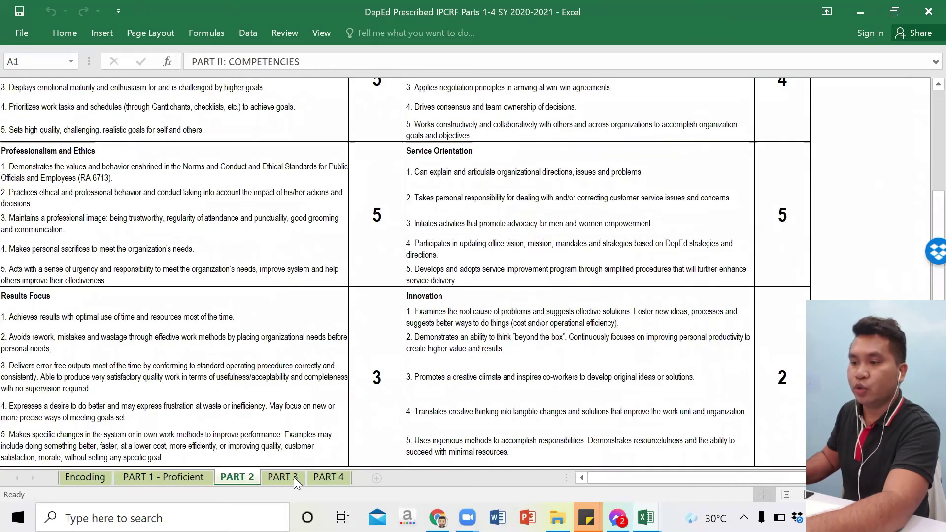
pyautogui.click(179, 477)
# Step: Check the PART 3 summary showing 4.940 Outstanding, then go to the empty PART 4 sheet
pyautogui.click(274, 479)
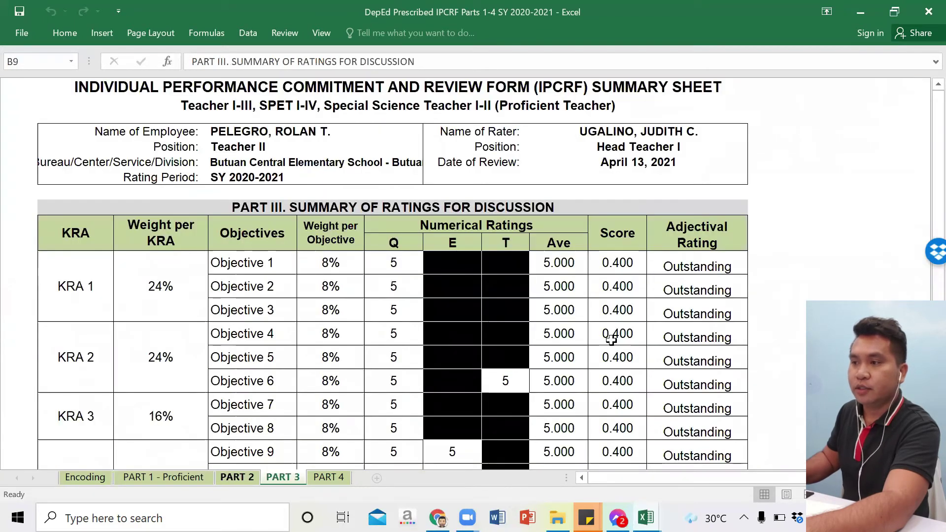
pyautogui.scroll(-2, 643, 335)
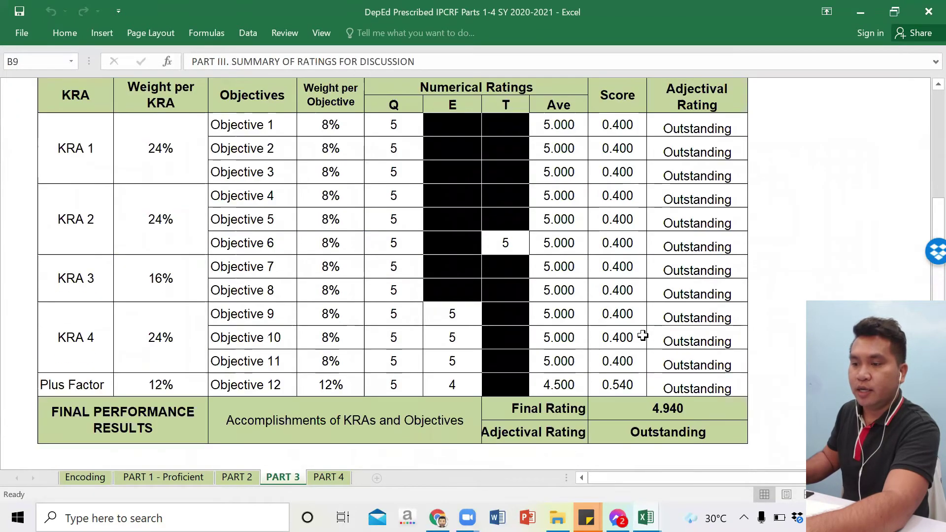
pyautogui.scroll(2, 643, 334)
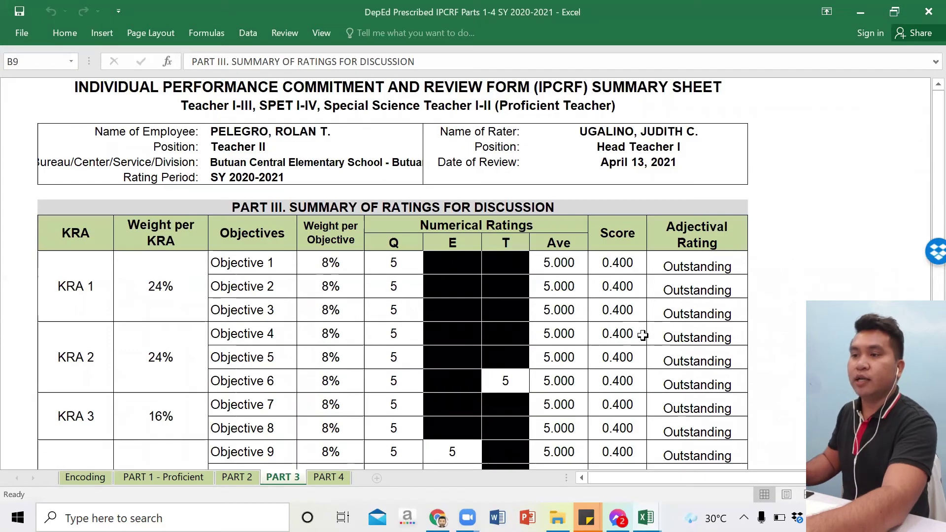
pyautogui.scroll(-2, 643, 335)
pyautogui.scroll(-3, 491, 463)
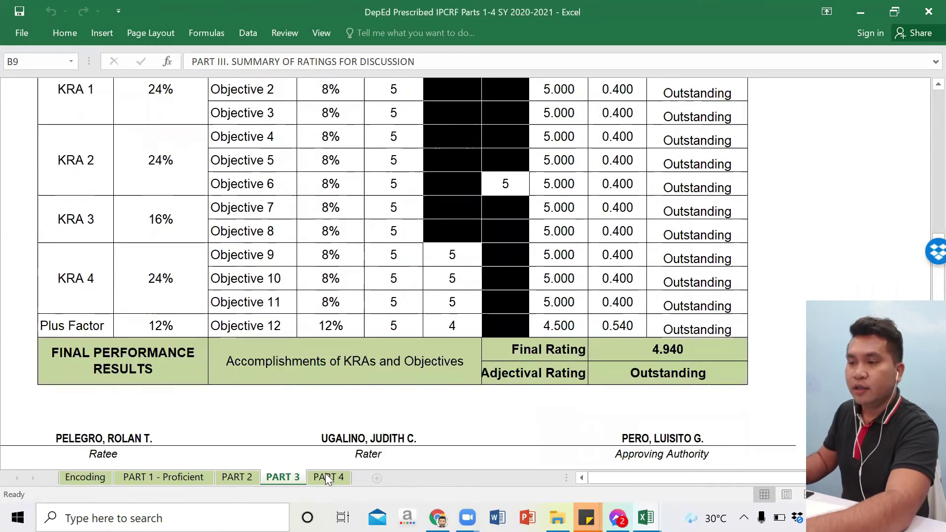
pyautogui.click(329, 477)
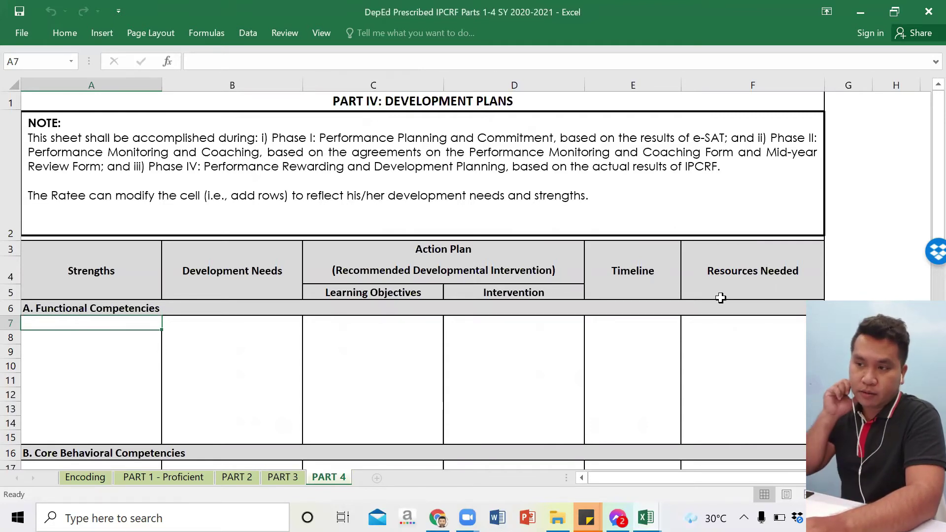
# Step: Snap the e-SAT workbook to the left half and the IPCRF workbook to the right
pyautogui.click(901, 12)
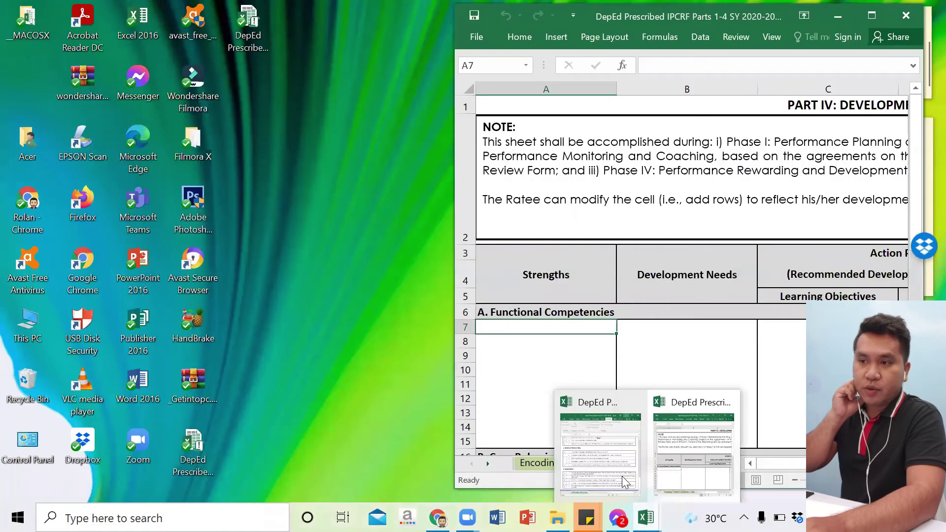
pyautogui.click(584, 473)
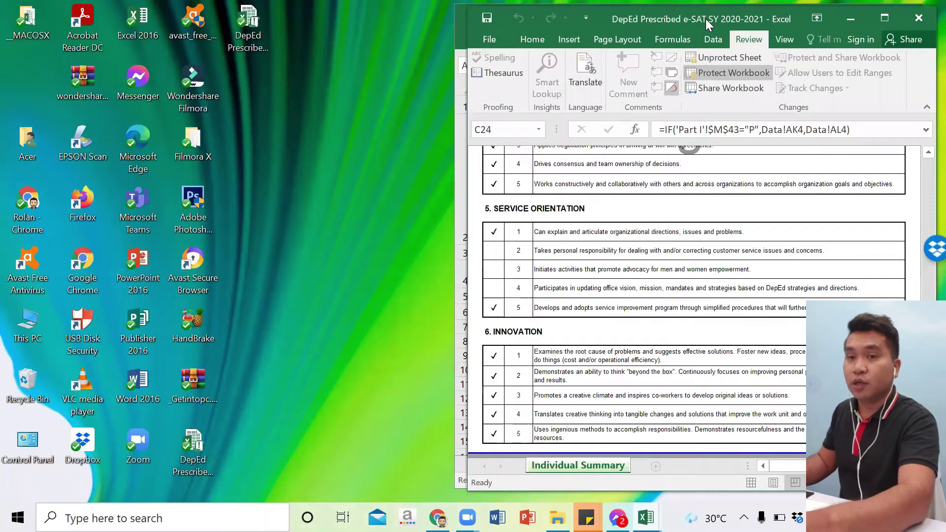
pyautogui.press('super+Left')
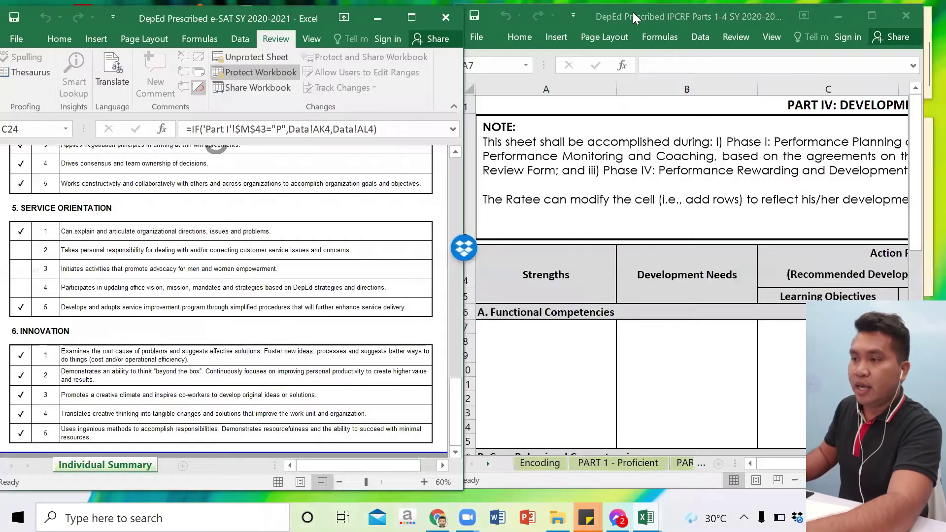
pyautogui.press('Return')
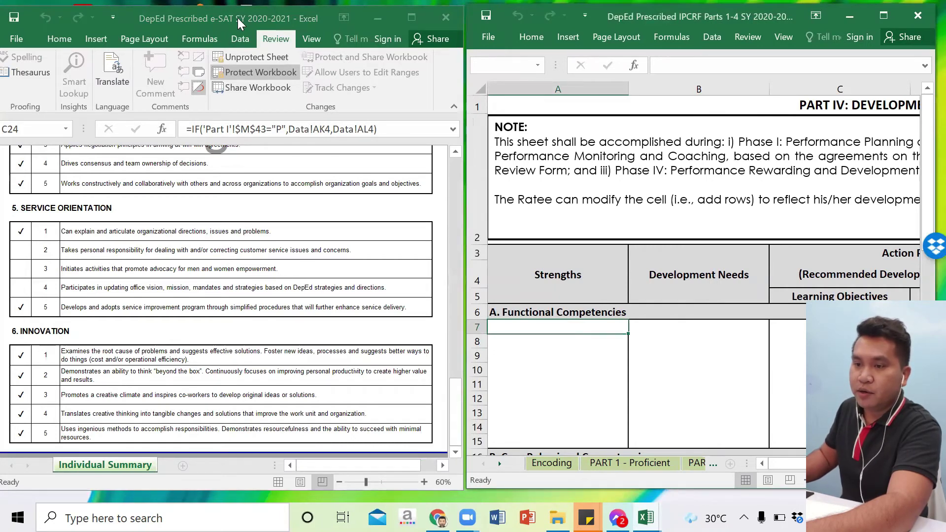
# Step: Fine-tune both window positions and scroll the e-SAT Individual Summary to its top
pyautogui.moveTo(238, 18); pyautogui.dragTo(239, 16)
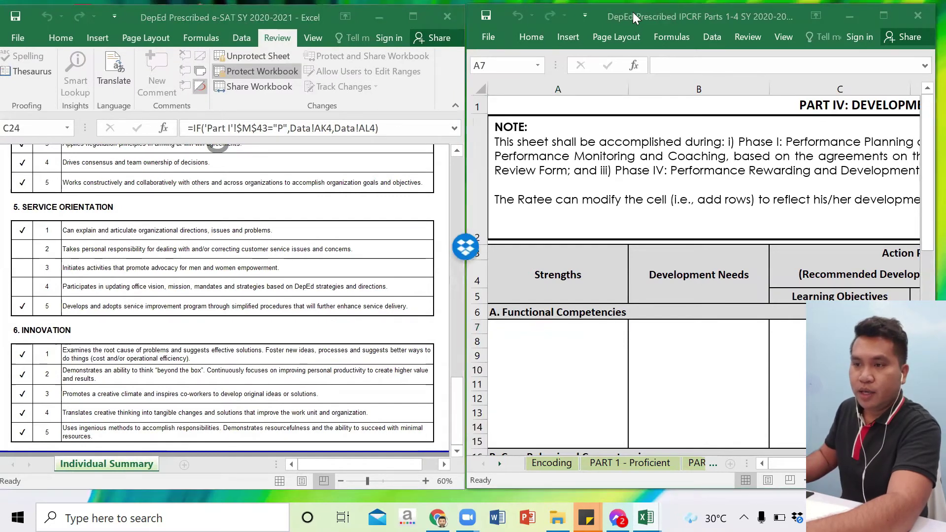
pyautogui.moveTo(529, 13); pyautogui.dragTo(536, 13)
pyautogui.click(337, 16)
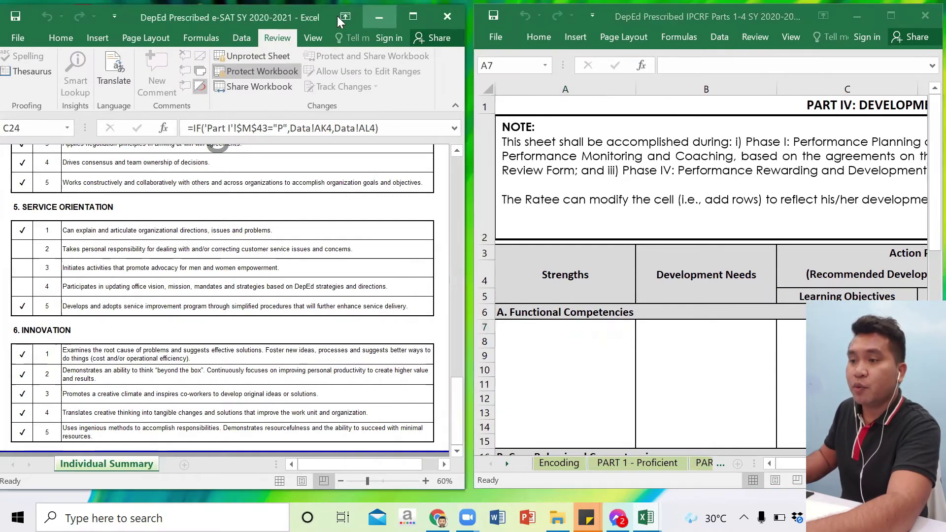
pyautogui.moveTo(332, 15); pyautogui.dragTo(336, 15)
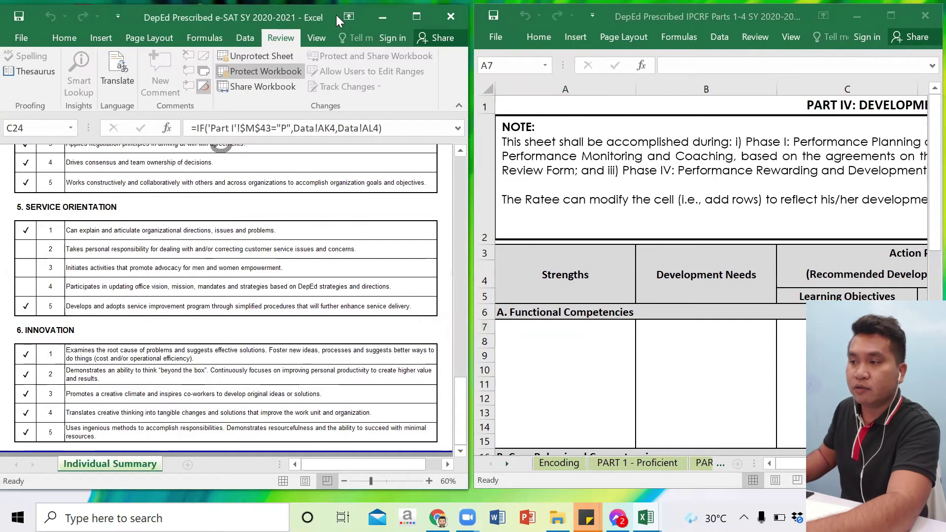
pyautogui.moveTo(336, 14); pyautogui.dragTo(332, 14)
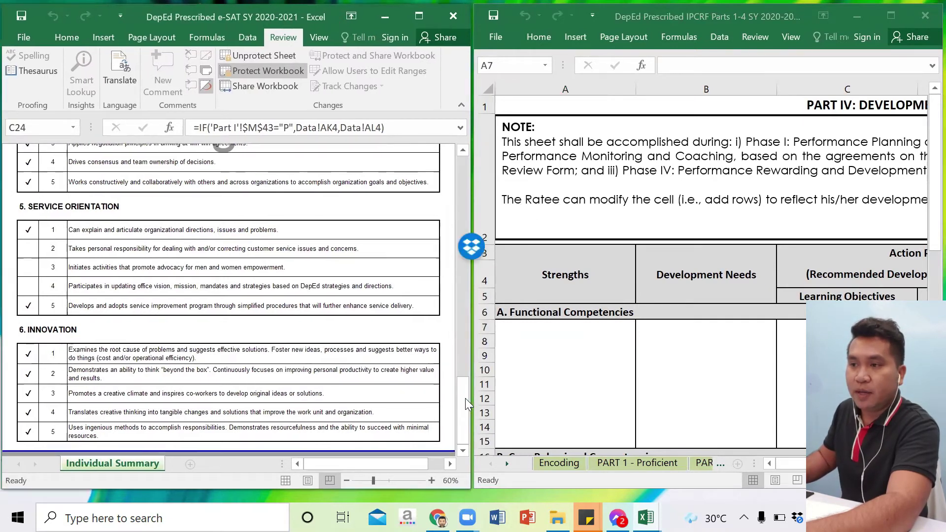
pyautogui.moveTo(462, 382); pyautogui.dragTo(466, 255)
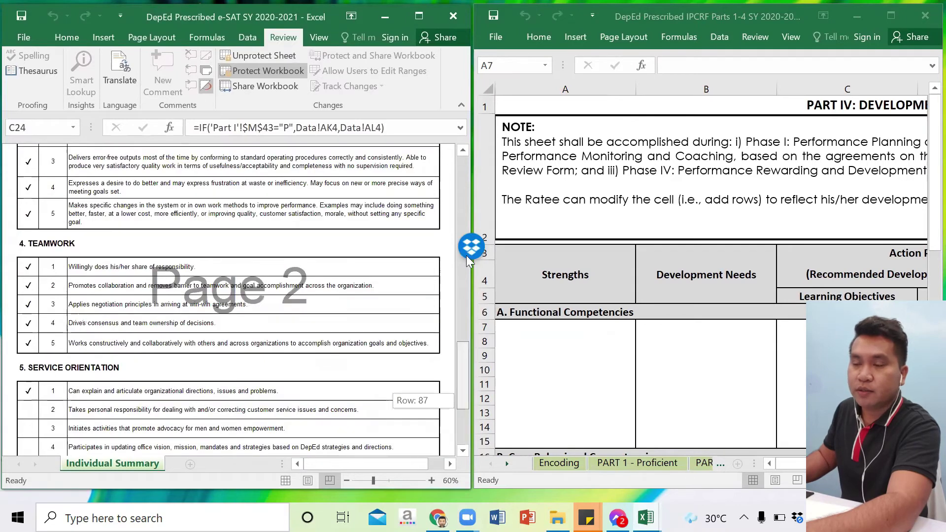
pyautogui.moveTo(462, 195); pyautogui.dragTo(461, 152)
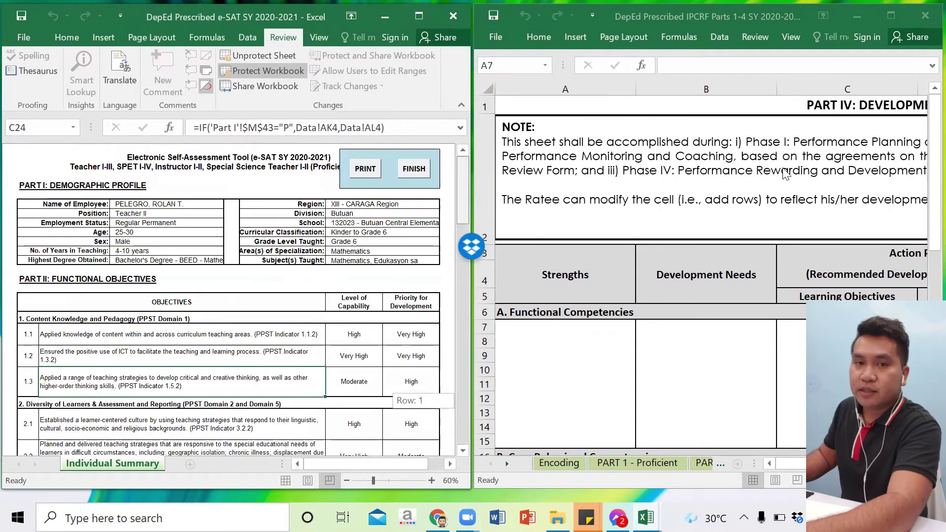
pyautogui.moveTo(919, 174); pyautogui.dragTo(919, 173)
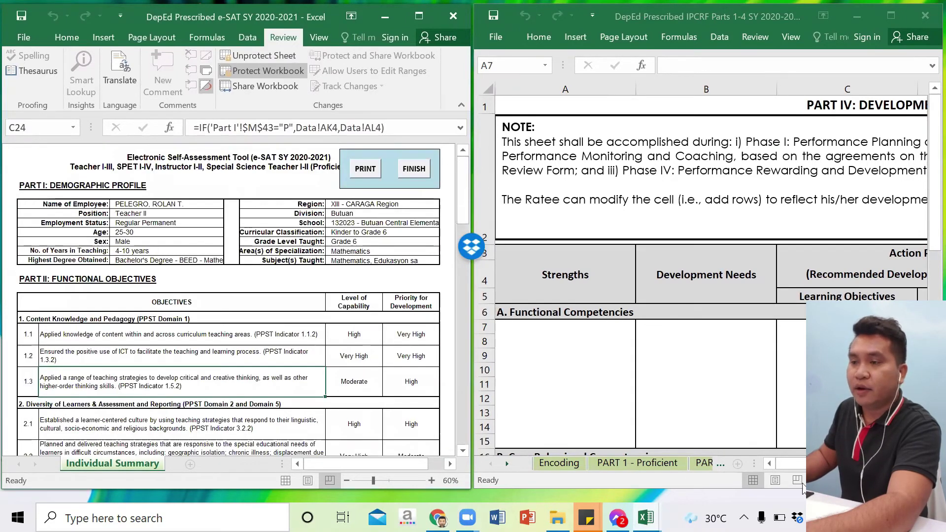
pyautogui.click(565, 327)
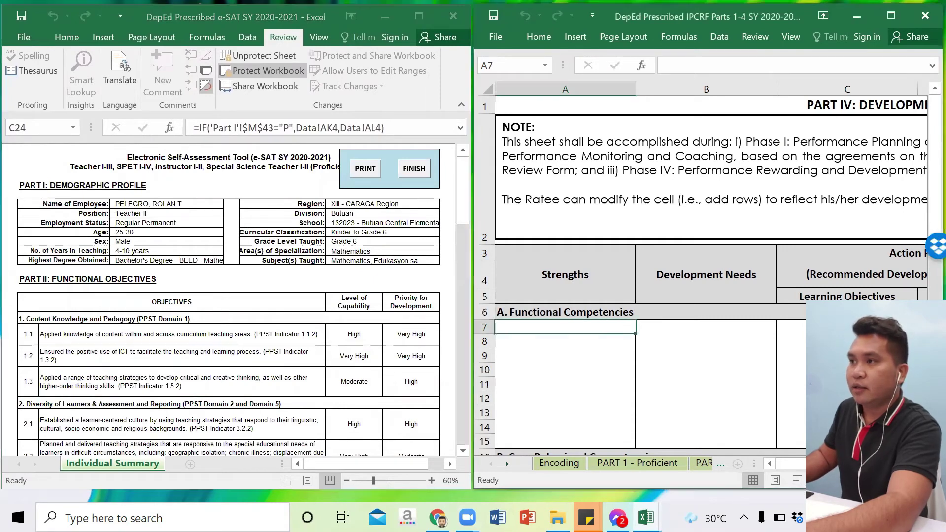
# Step: Maximize the IPCRF window and scroll to the top of the completed PART 4 development plan
pyautogui.scroll(-1, 699, 269)
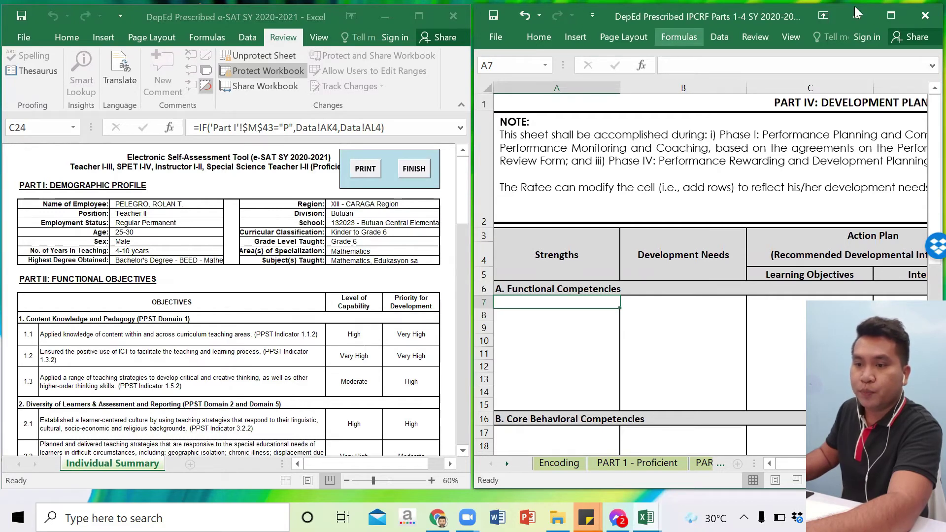
pyautogui.click(890, 15)
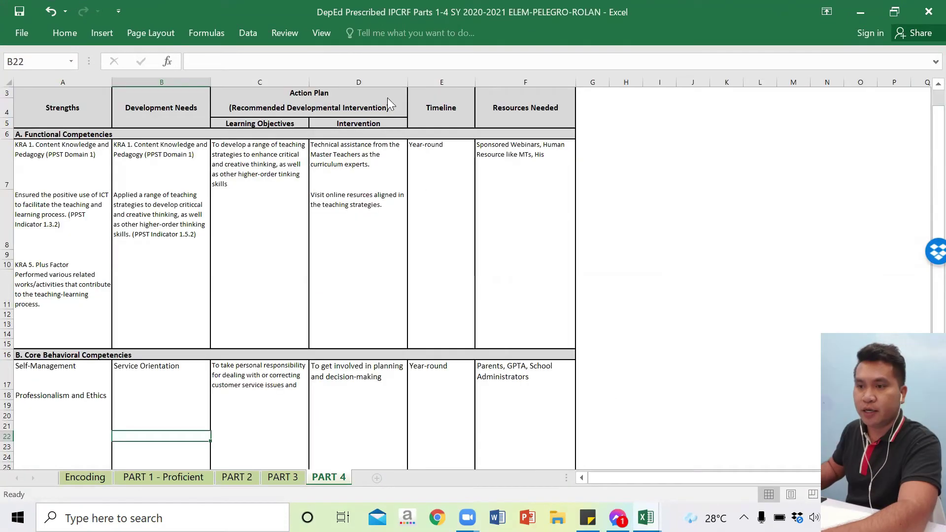
pyautogui.scroll(1, 387, 97)
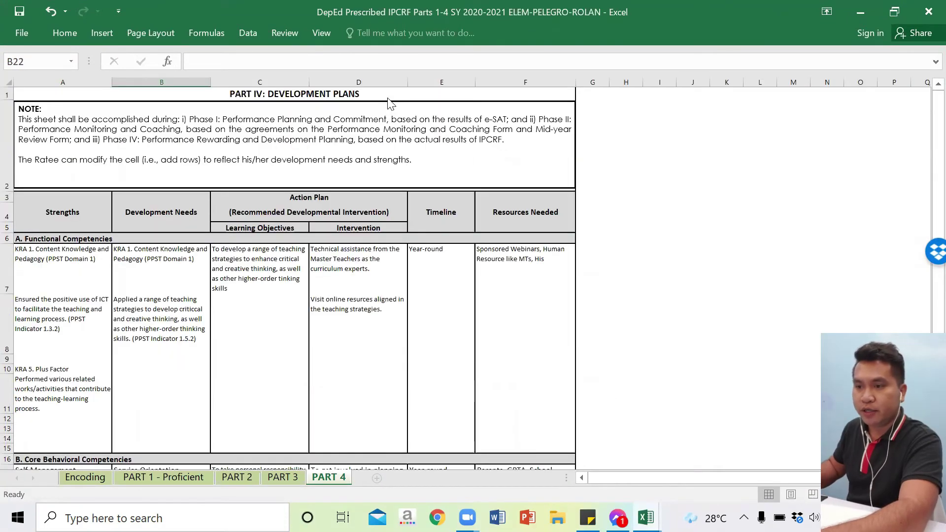
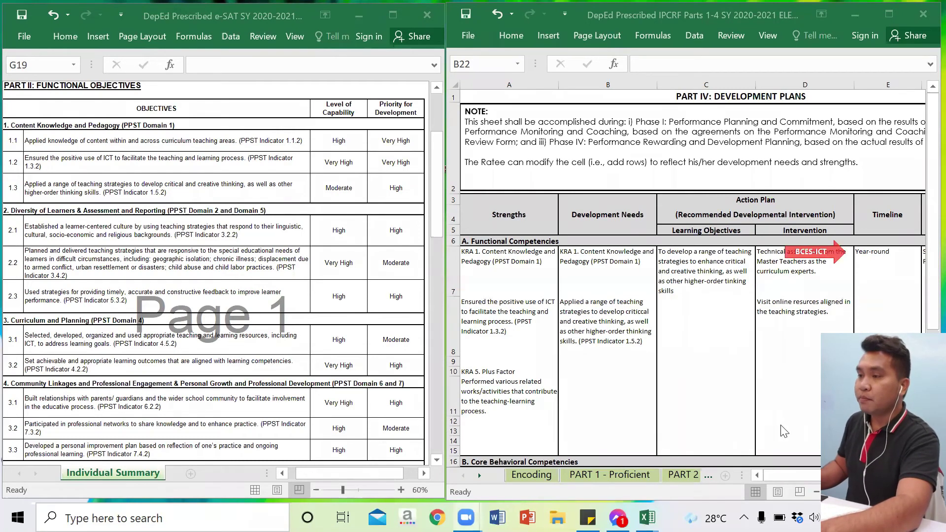
# Step: Nudge the IPCRF scrollbar so the Part IV plan sits beside the e-SAT Part II objectives
pyautogui.moveTo(791, 475)
pyautogui.mouseDown()
pyautogui.moveTo(813, 471)
pyautogui.moveTo(805, 470)
pyautogui.mouseUp()
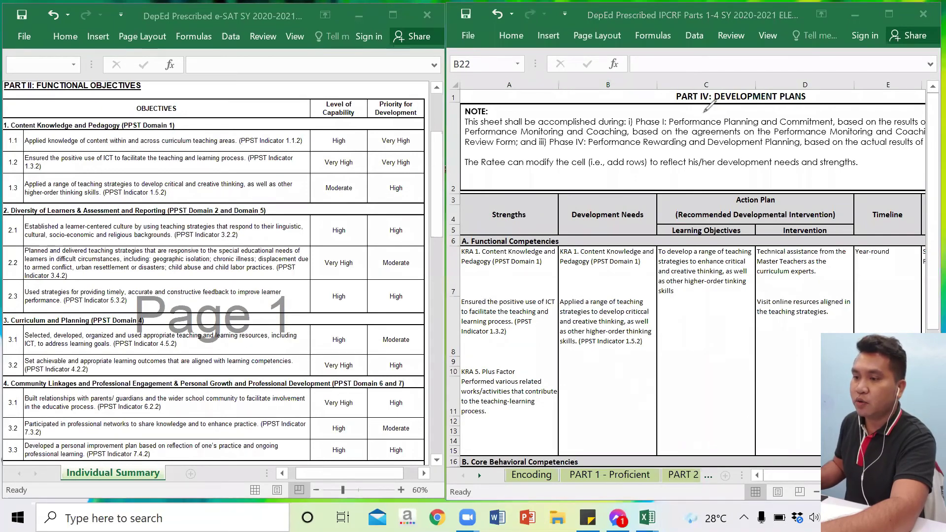
# Step: Shift the IPCRF development plan sideways and zoom it out one step
pyautogui.click(797, 475)
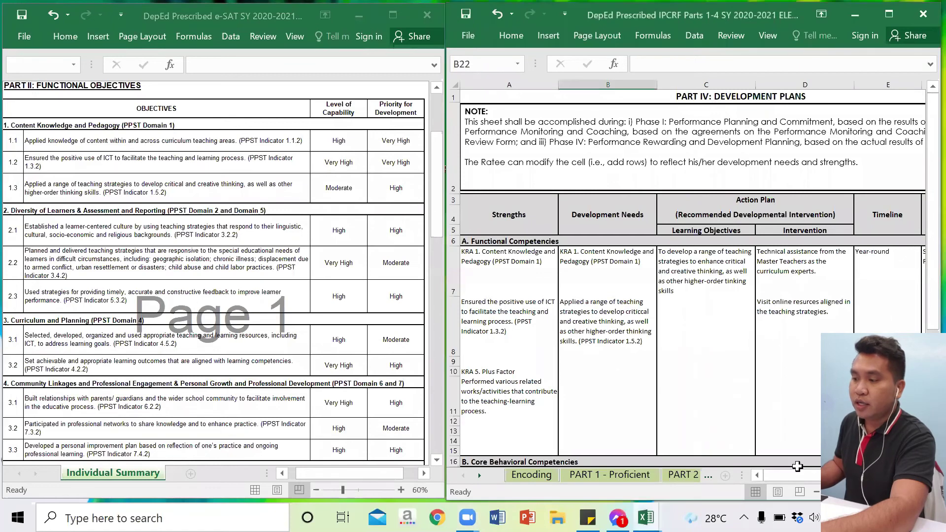
pyautogui.moveTo(801, 473); pyautogui.dragTo(805, 473)
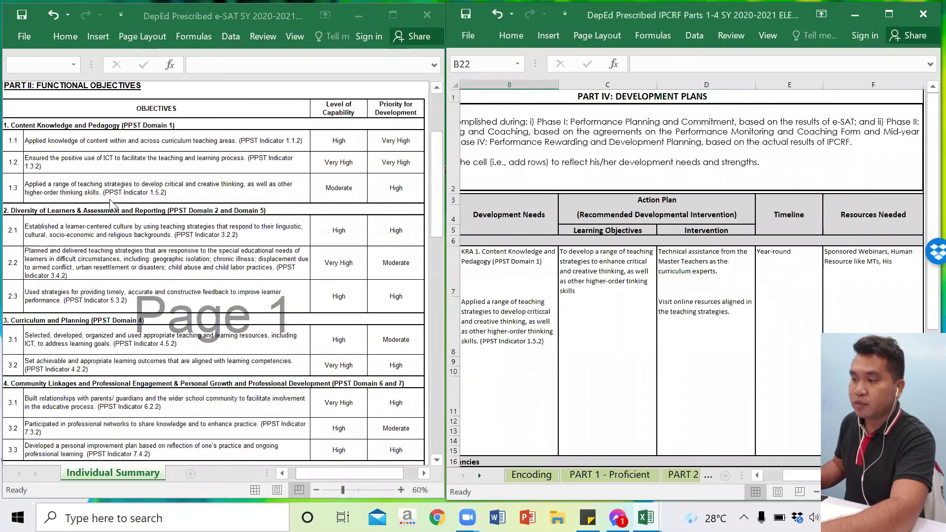
pyautogui.click(816, 492)
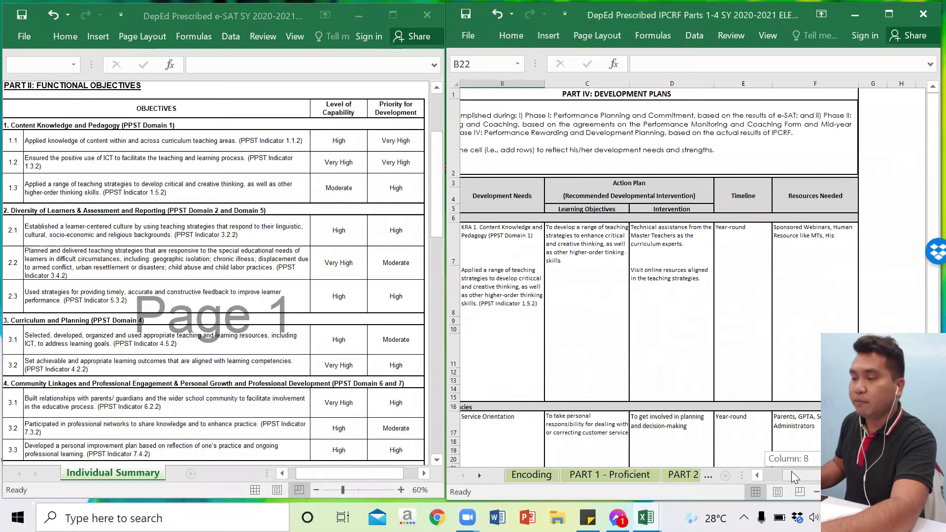
pyautogui.moveTo(791, 471); pyautogui.dragTo(783, 470)
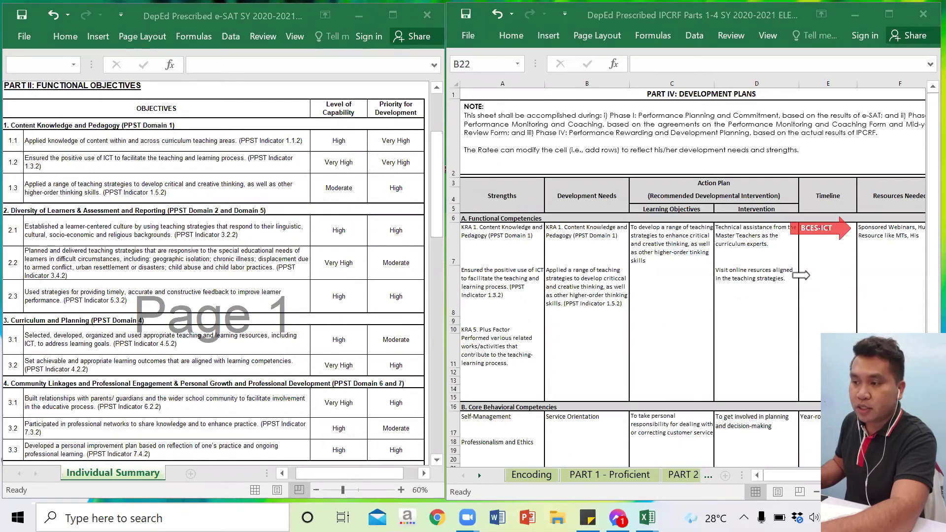
# Step: Scroll the IPCRF plan down to the Core Behavioral Competencies rows and feedback area
pyautogui.click(925, 162)
pyautogui.moveTo(932, 148); pyautogui.dragTo(933, 162)
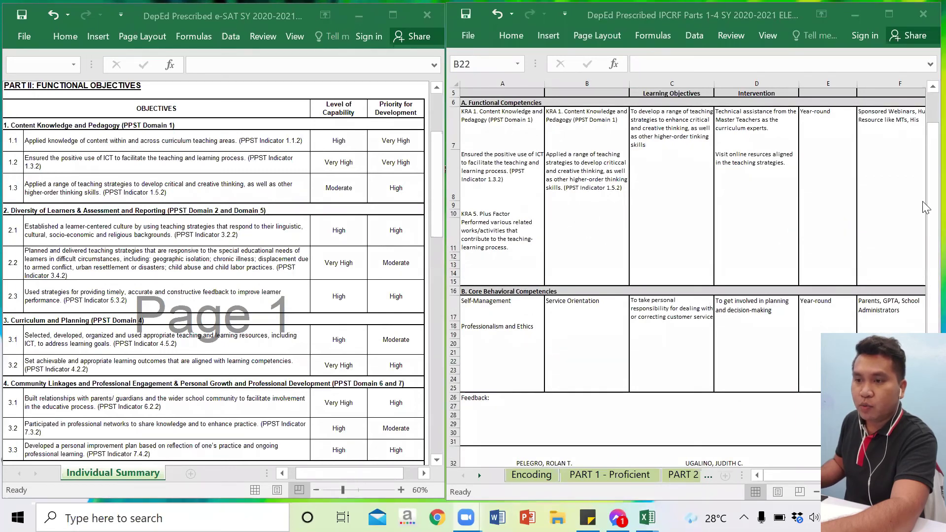
pyautogui.moveTo(925, 207); pyautogui.dragTo(925, 246)
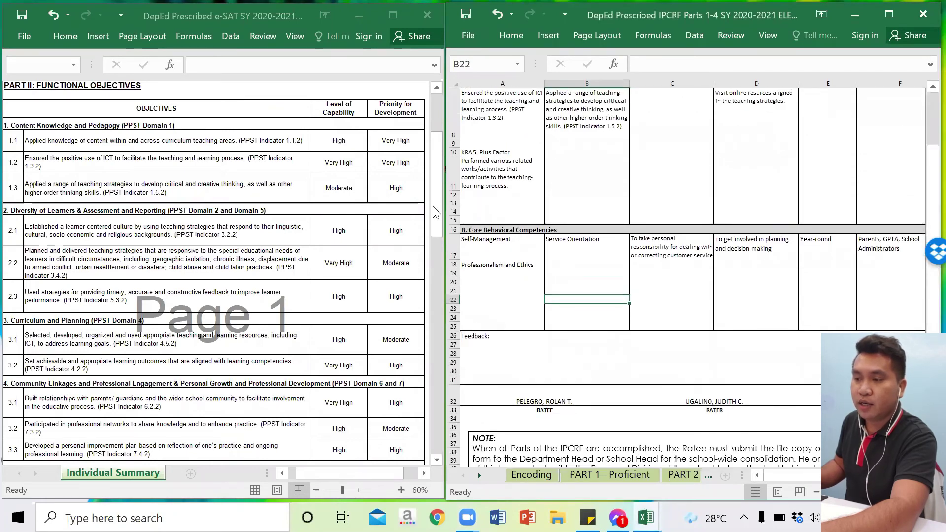
pyautogui.moveTo(436, 227); pyautogui.dragTo(441, 263)
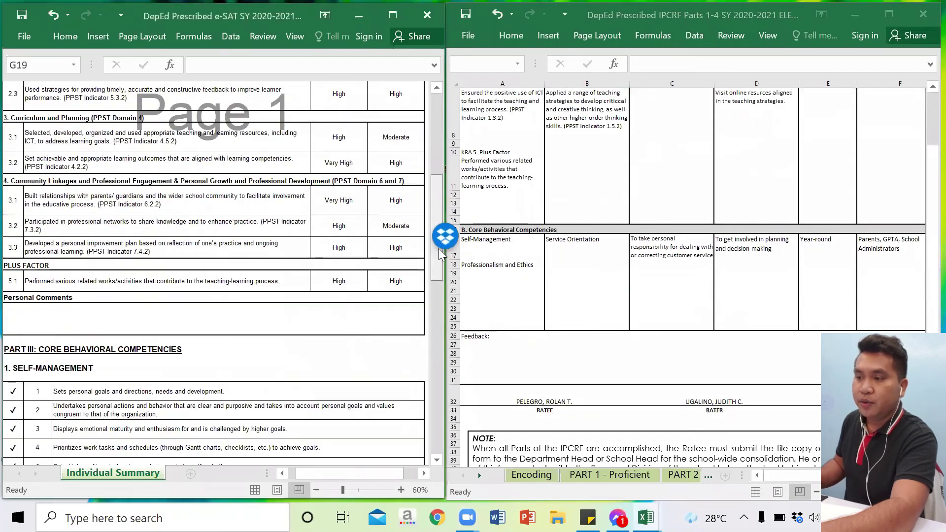
# Step: Scroll the e-SAT Individual Summary down and check its Teamwork results against the IPCRF plan
pyautogui.scroll(-5, 443, 282)
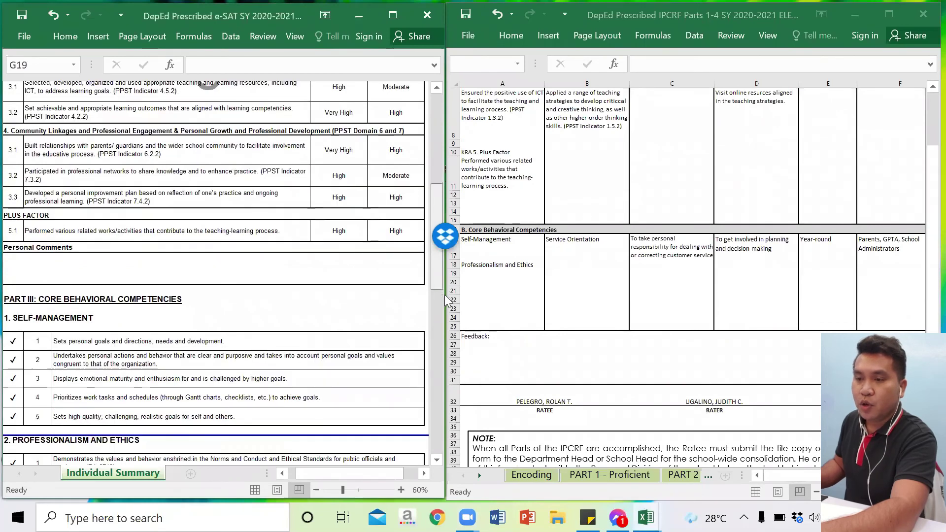
pyautogui.scroll(-1, 447, 301)
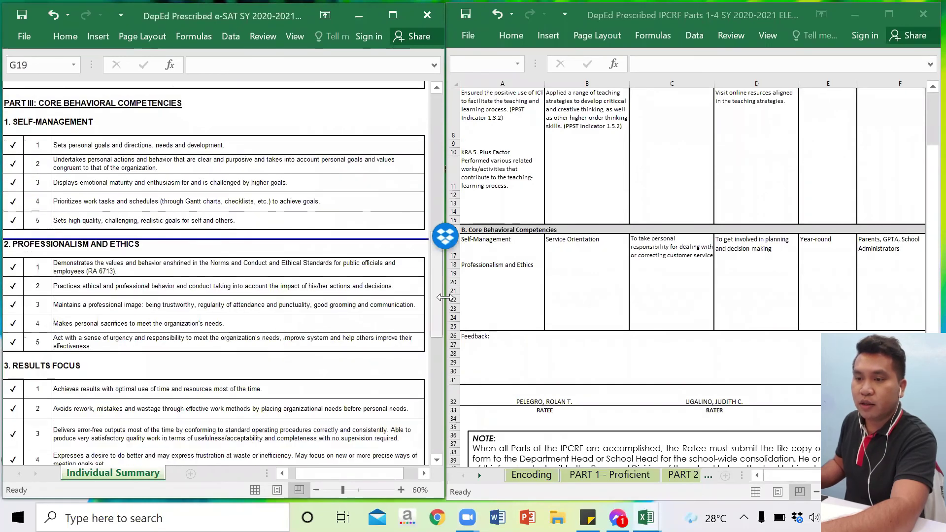
pyautogui.scroll(-1, 433, 150)
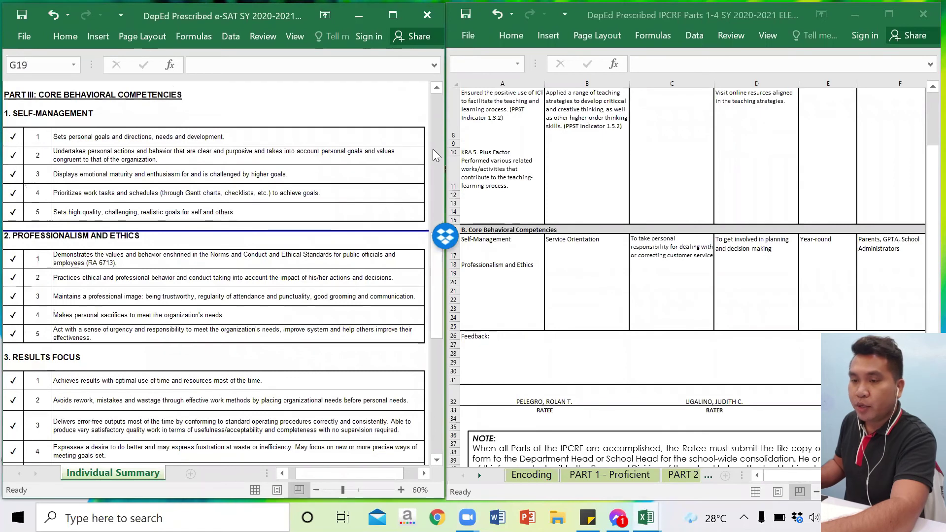
pyautogui.click(2, 147)
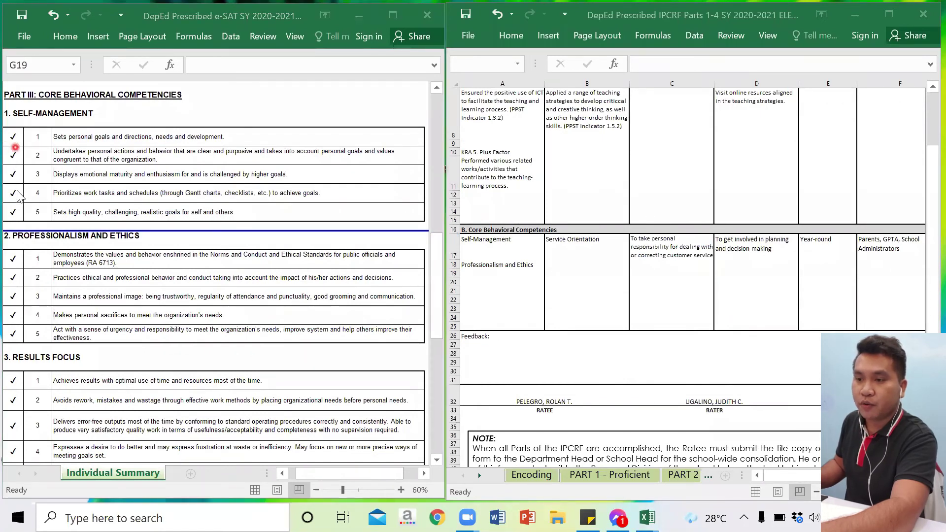
pyautogui.click(15, 174)
pyautogui.click(13, 212)
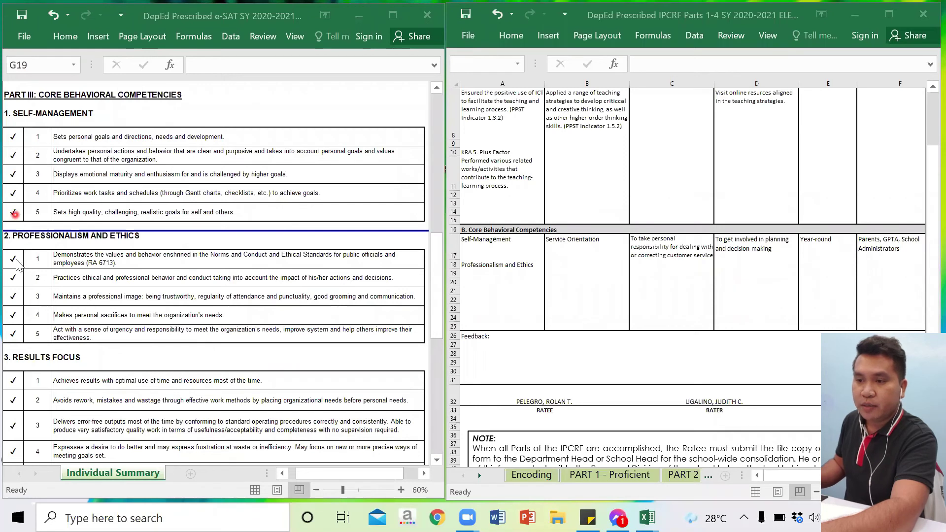
pyautogui.click(15, 259)
pyautogui.click(18, 341)
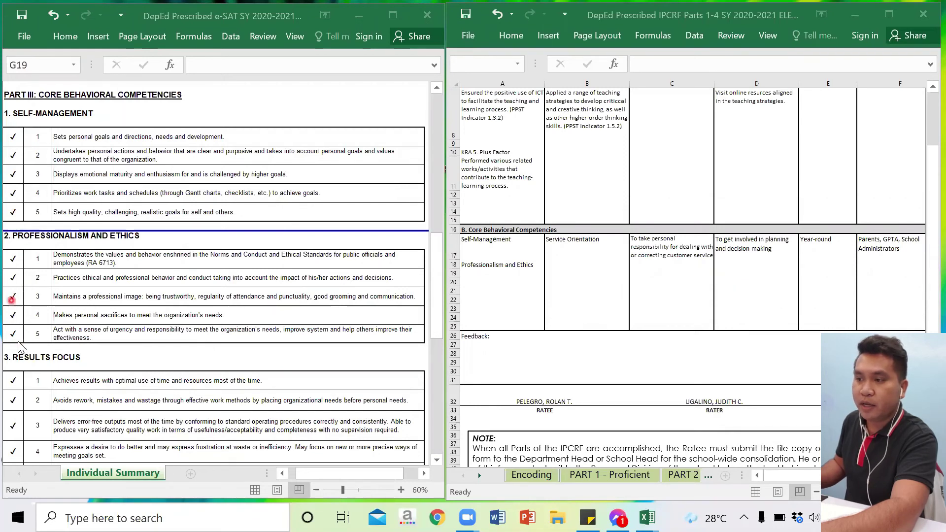
pyautogui.click(78, 118)
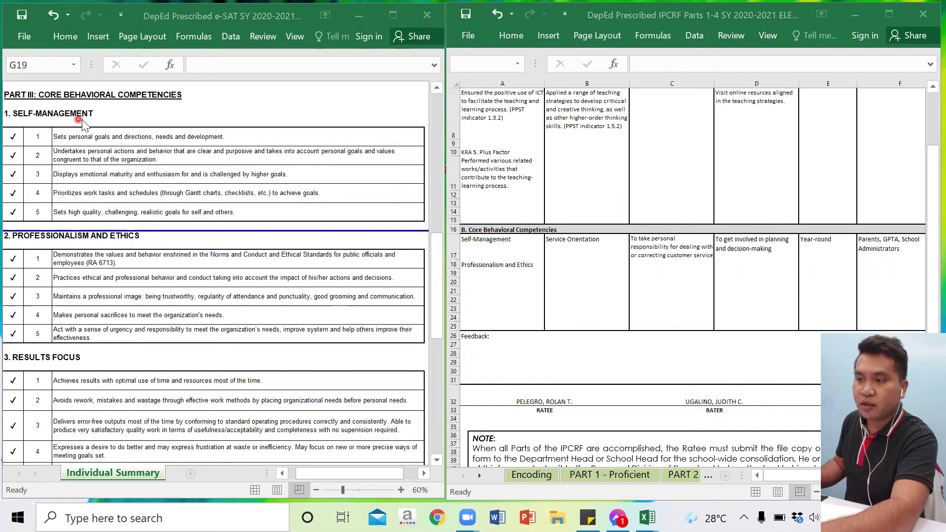
pyautogui.click(461, 253)
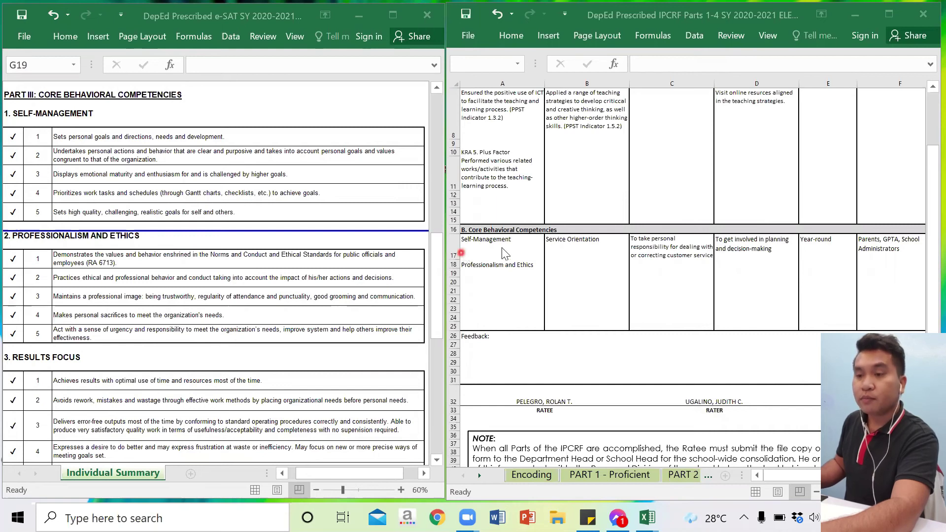
pyautogui.click(76, 242)
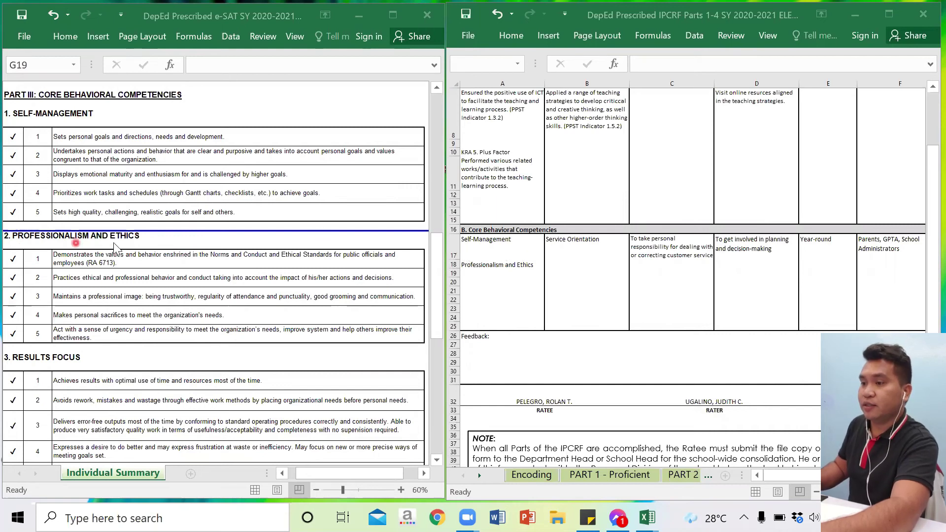
pyautogui.click(467, 280)
pyautogui.click(431, 244)
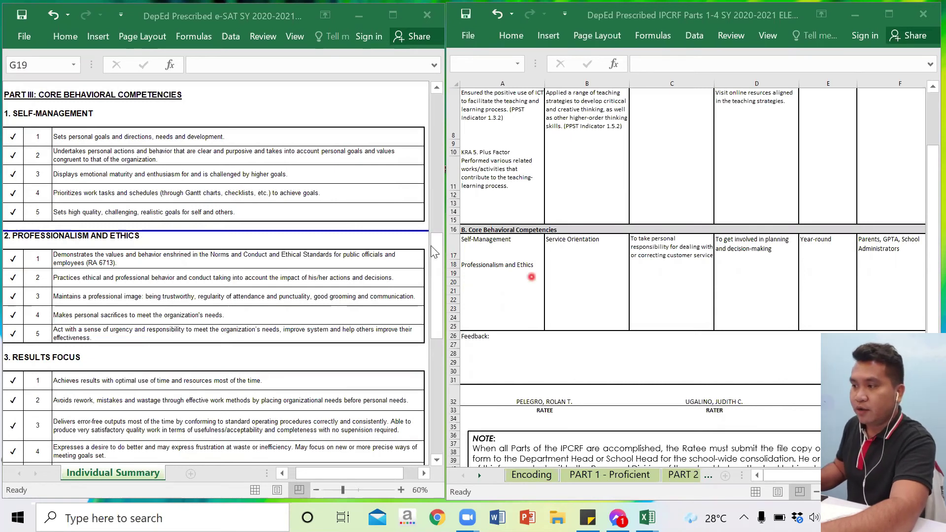
# Step: Bring e-SAT Service Orientation into view and compare it with the IPCRF Core Behavioral Competencies row
pyautogui.click(434, 266)
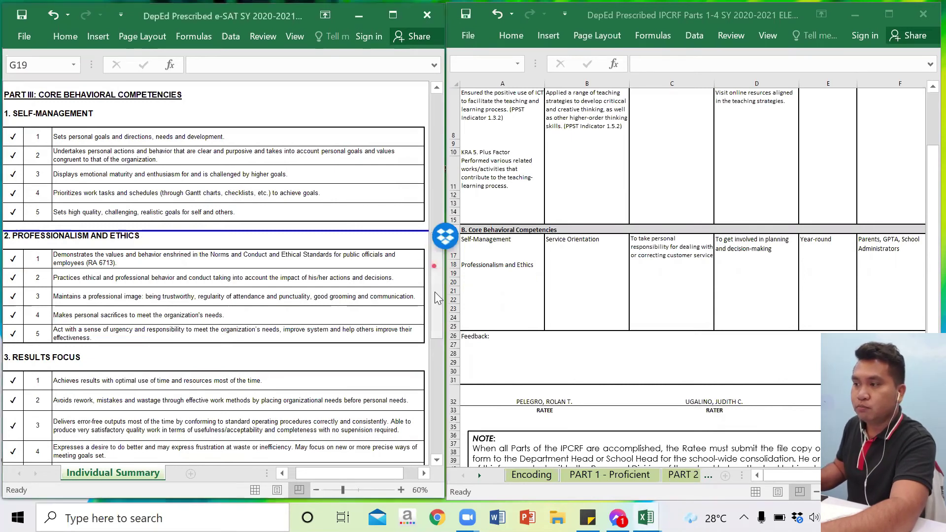
pyautogui.moveTo(435, 319); pyautogui.dragTo(436, 384)
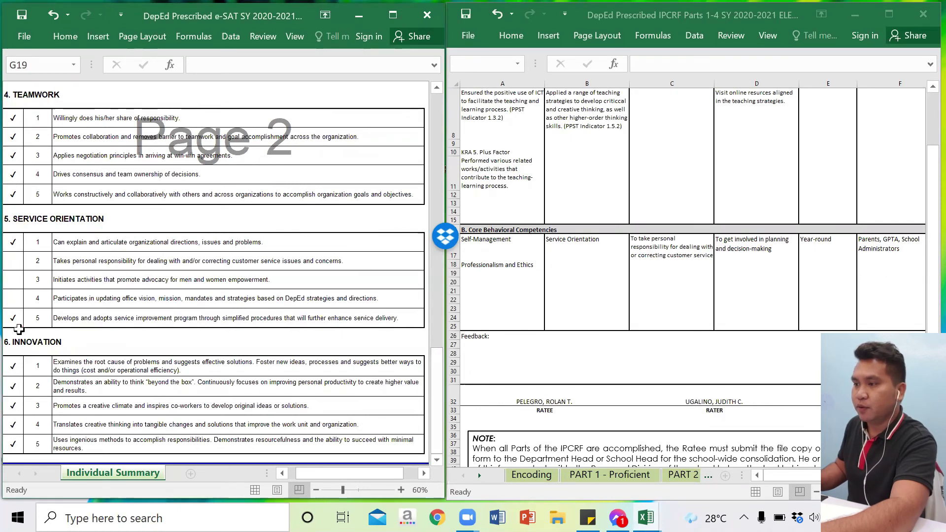
pyautogui.click(562, 243)
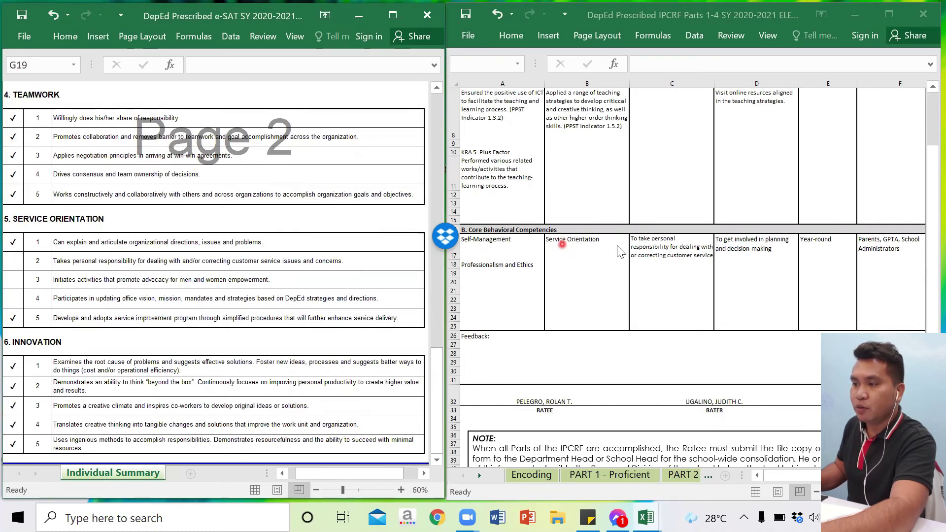
pyautogui.click(17, 281)
pyautogui.click(16, 252)
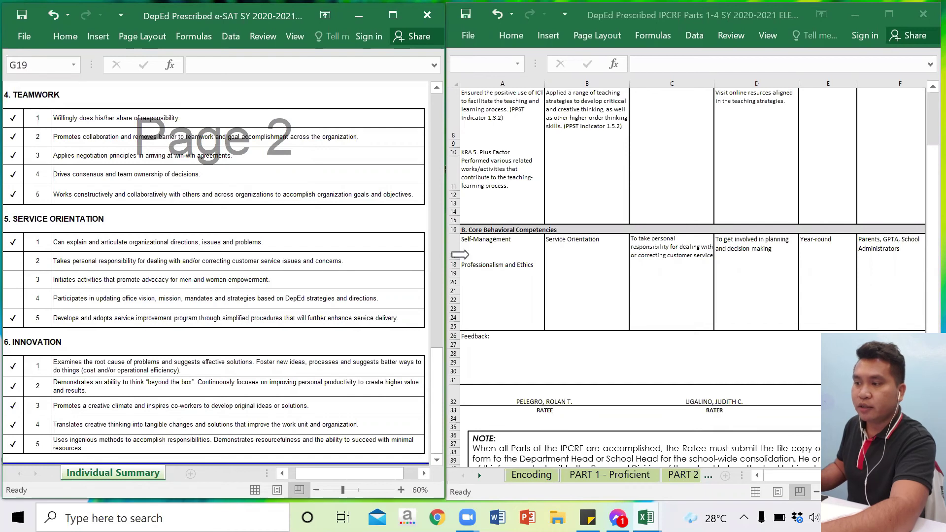
pyautogui.click(616, 238)
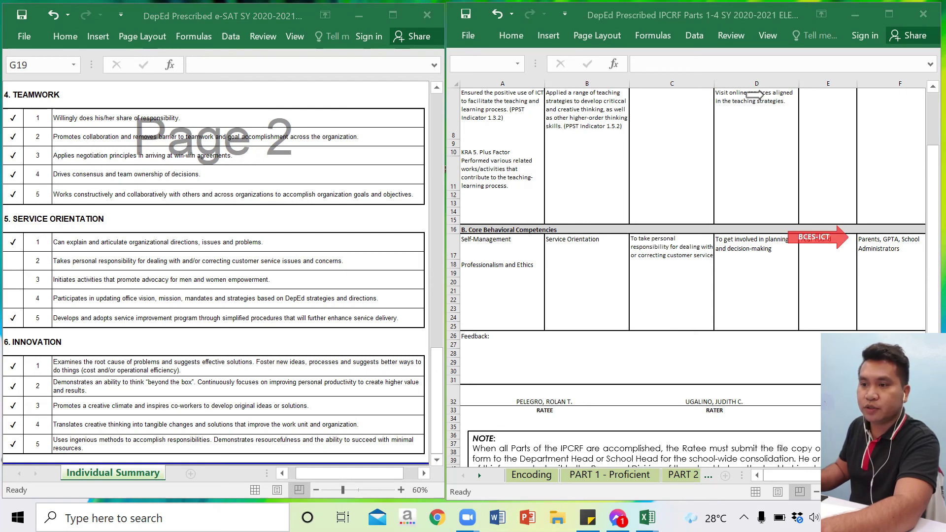
# Step: Maximize the IPCRF workbook and unfinalize Part 4 with the ratee password, correcting a mistyped entry
pyautogui.click(889, 15)
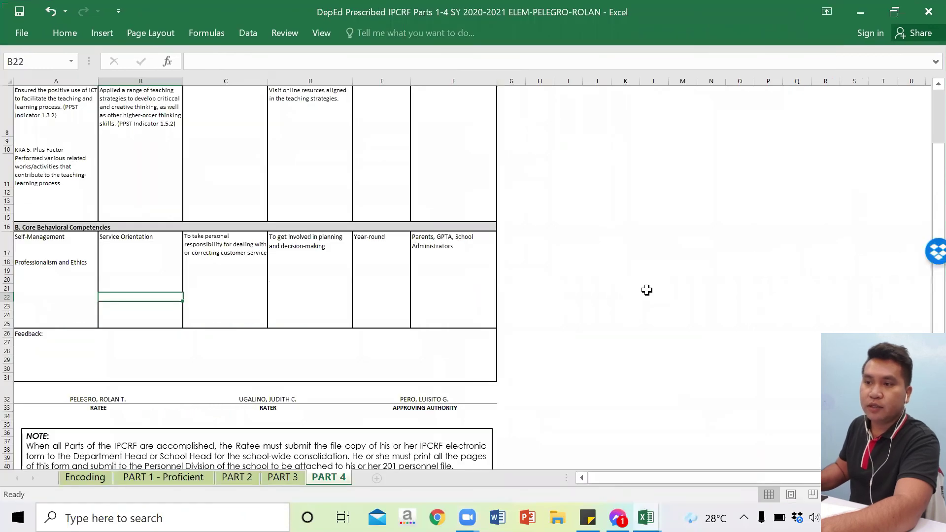
pyautogui.scroll(3, 645, 290)
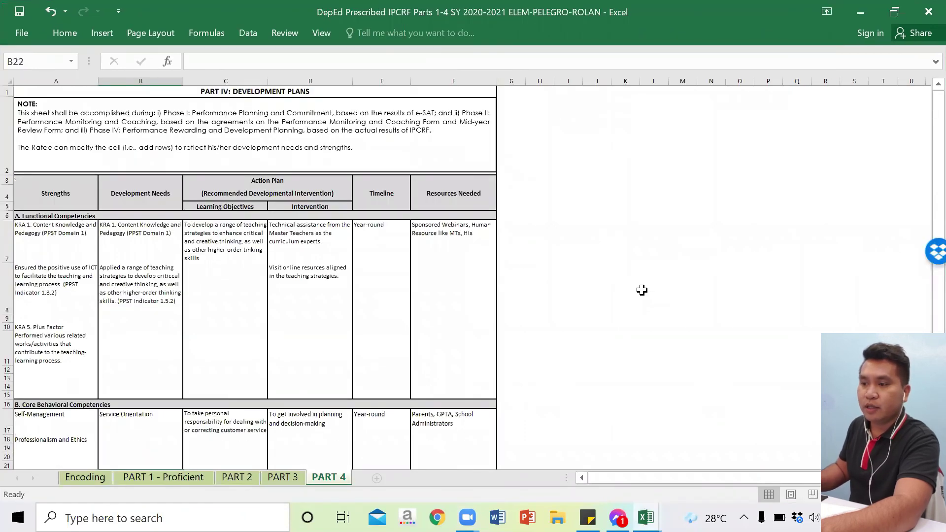
pyautogui.scroll(-4, 641, 289)
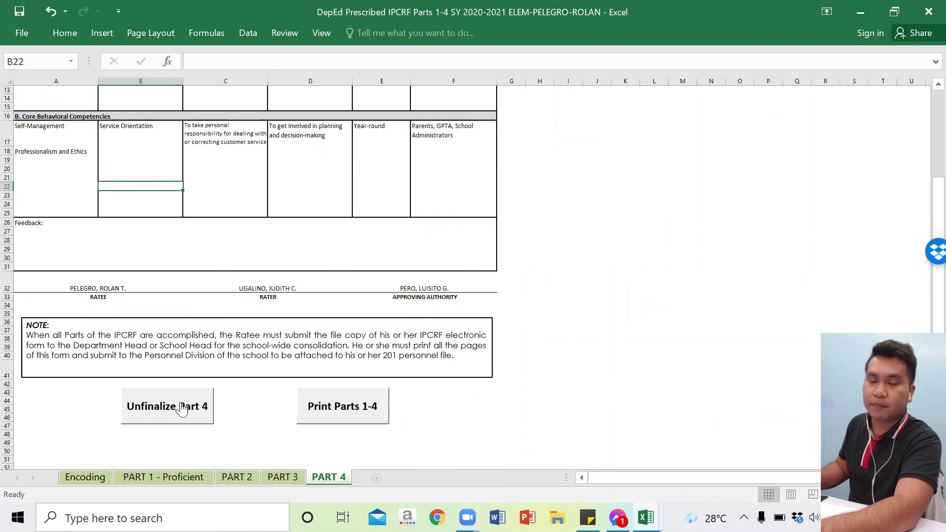
pyautogui.click(181, 409)
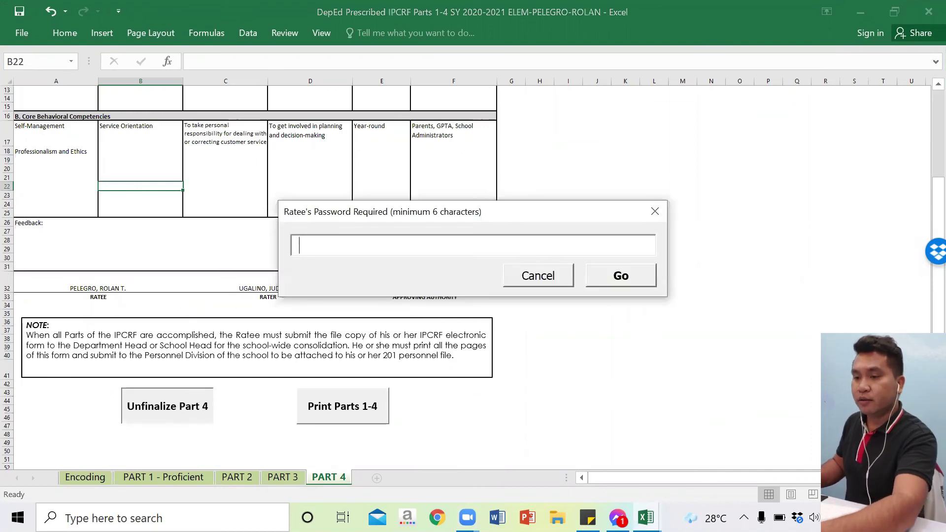
pyautogui.write('****')
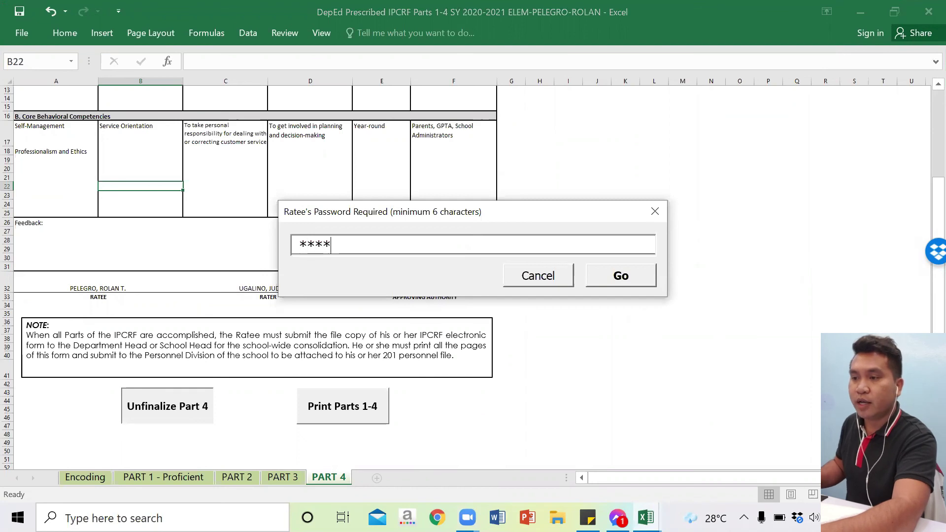
pyautogui.press('BackSpace')
pyautogui.press('BackSpace')
pyautogui.press('BackSpace')
pyautogui.press('BackSpace')
pyautogui.write('**')
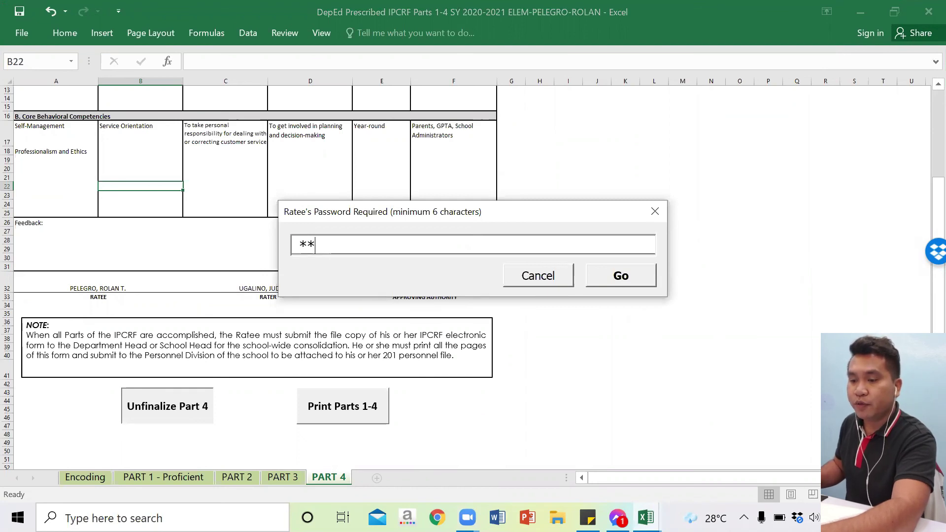
pyautogui.write('****')
pyautogui.click(613, 277)
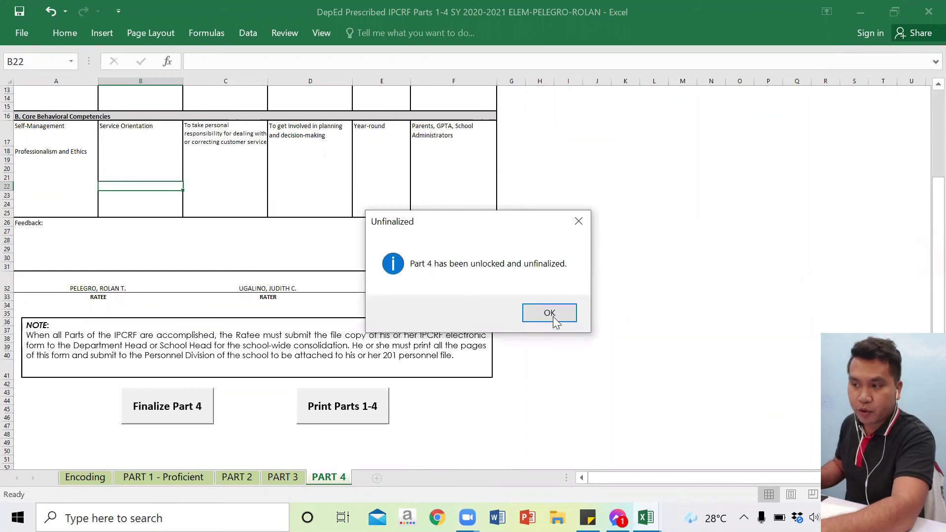
pyautogui.click(552, 315)
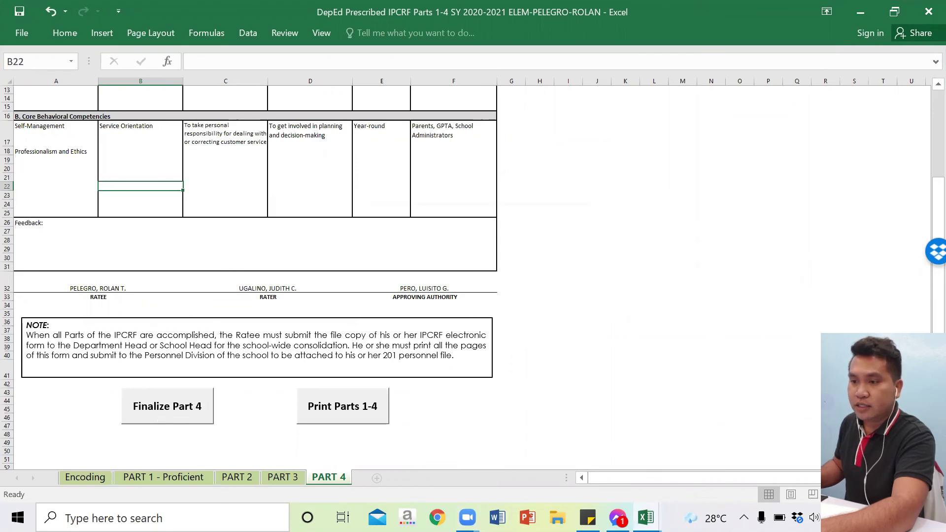
# Step: Re-finalize Part 4 with the ratee password and dismiss the confirmation
pyautogui.click(193, 397)
pyautogui.write('******')
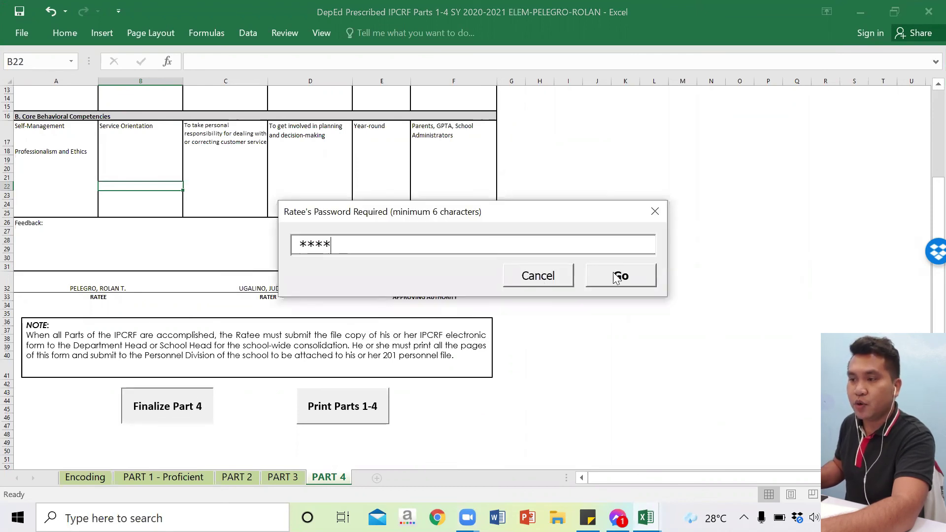
pyautogui.click(614, 274)
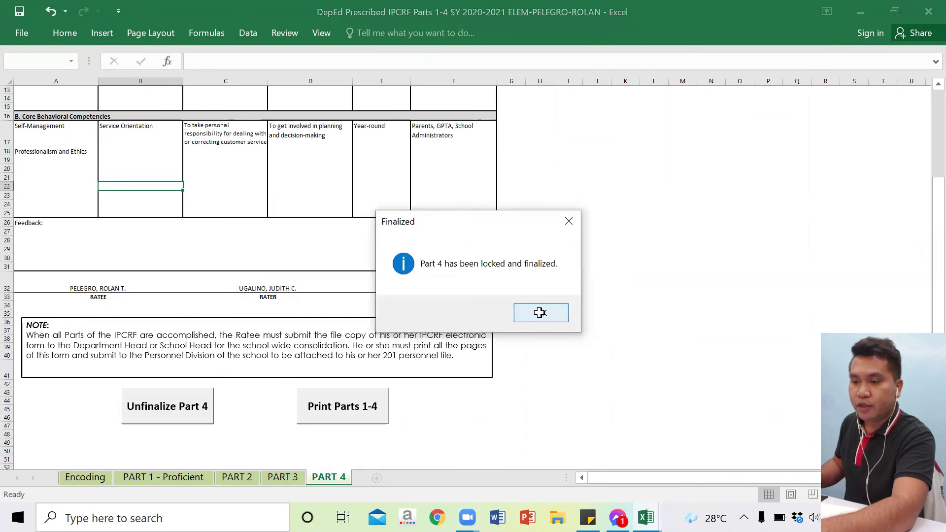
pyautogui.click(540, 313)
pyautogui.scroll(4, 540, 312)
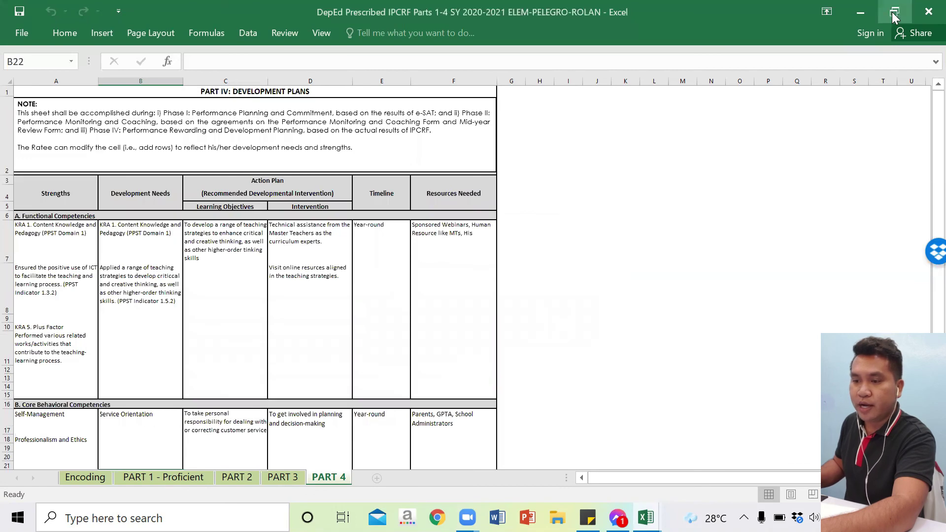
# Step: Restore the IPCRF window so it sits beside the e-SAT Individual Summary
pyautogui.click(890, 12)
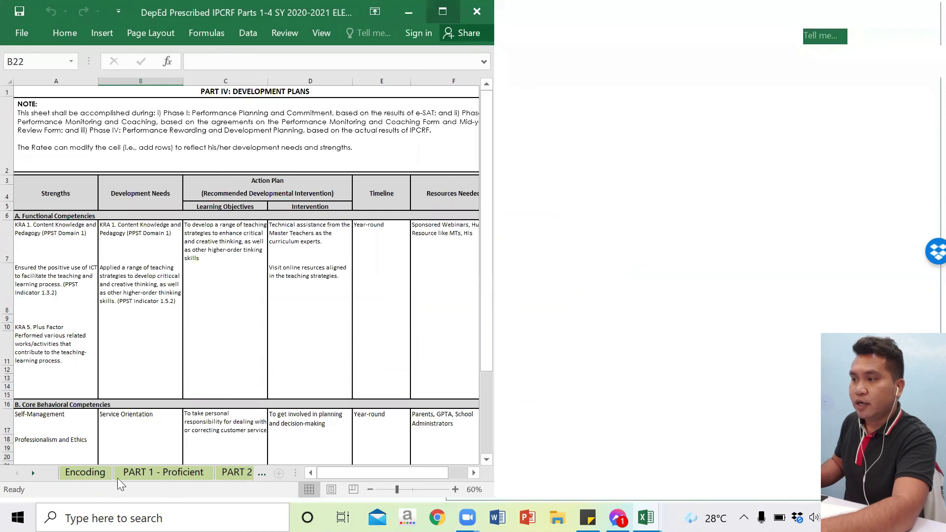
pyautogui.scroll(-4, 137, 426)
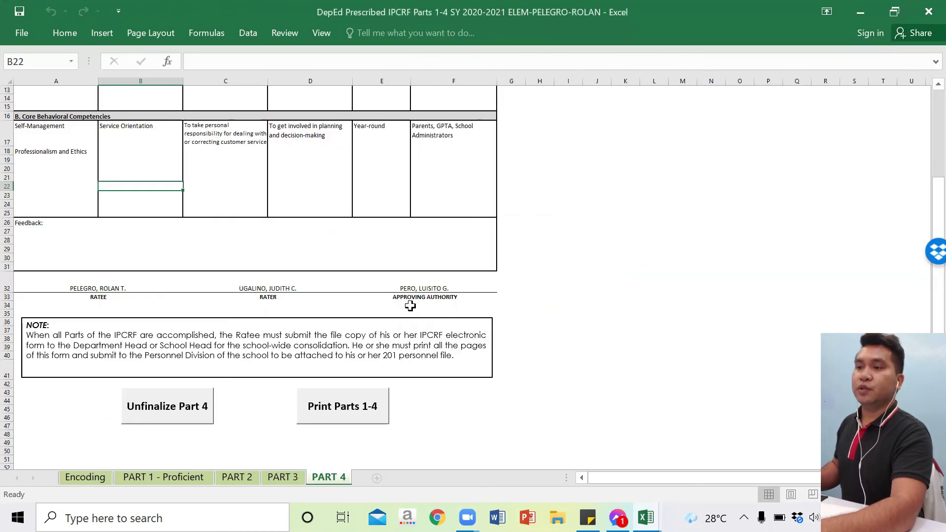
pyautogui.click(898, 11)
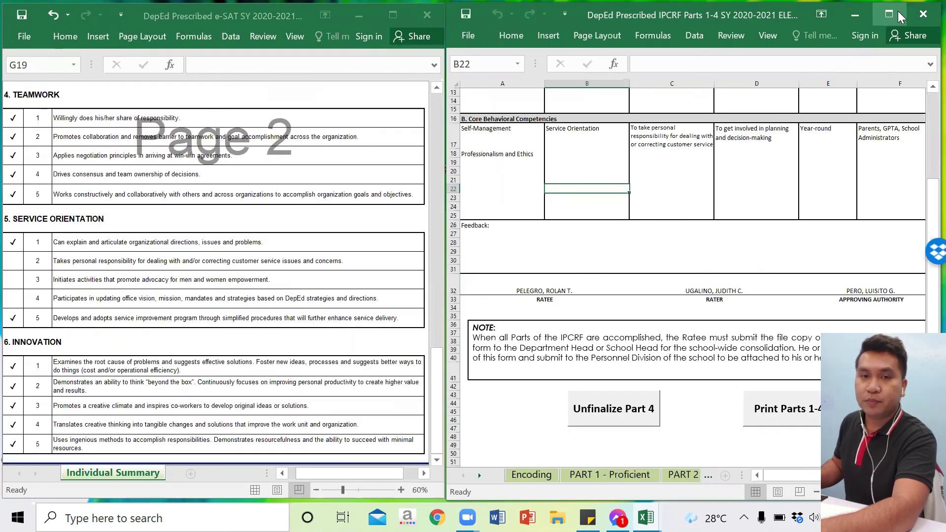